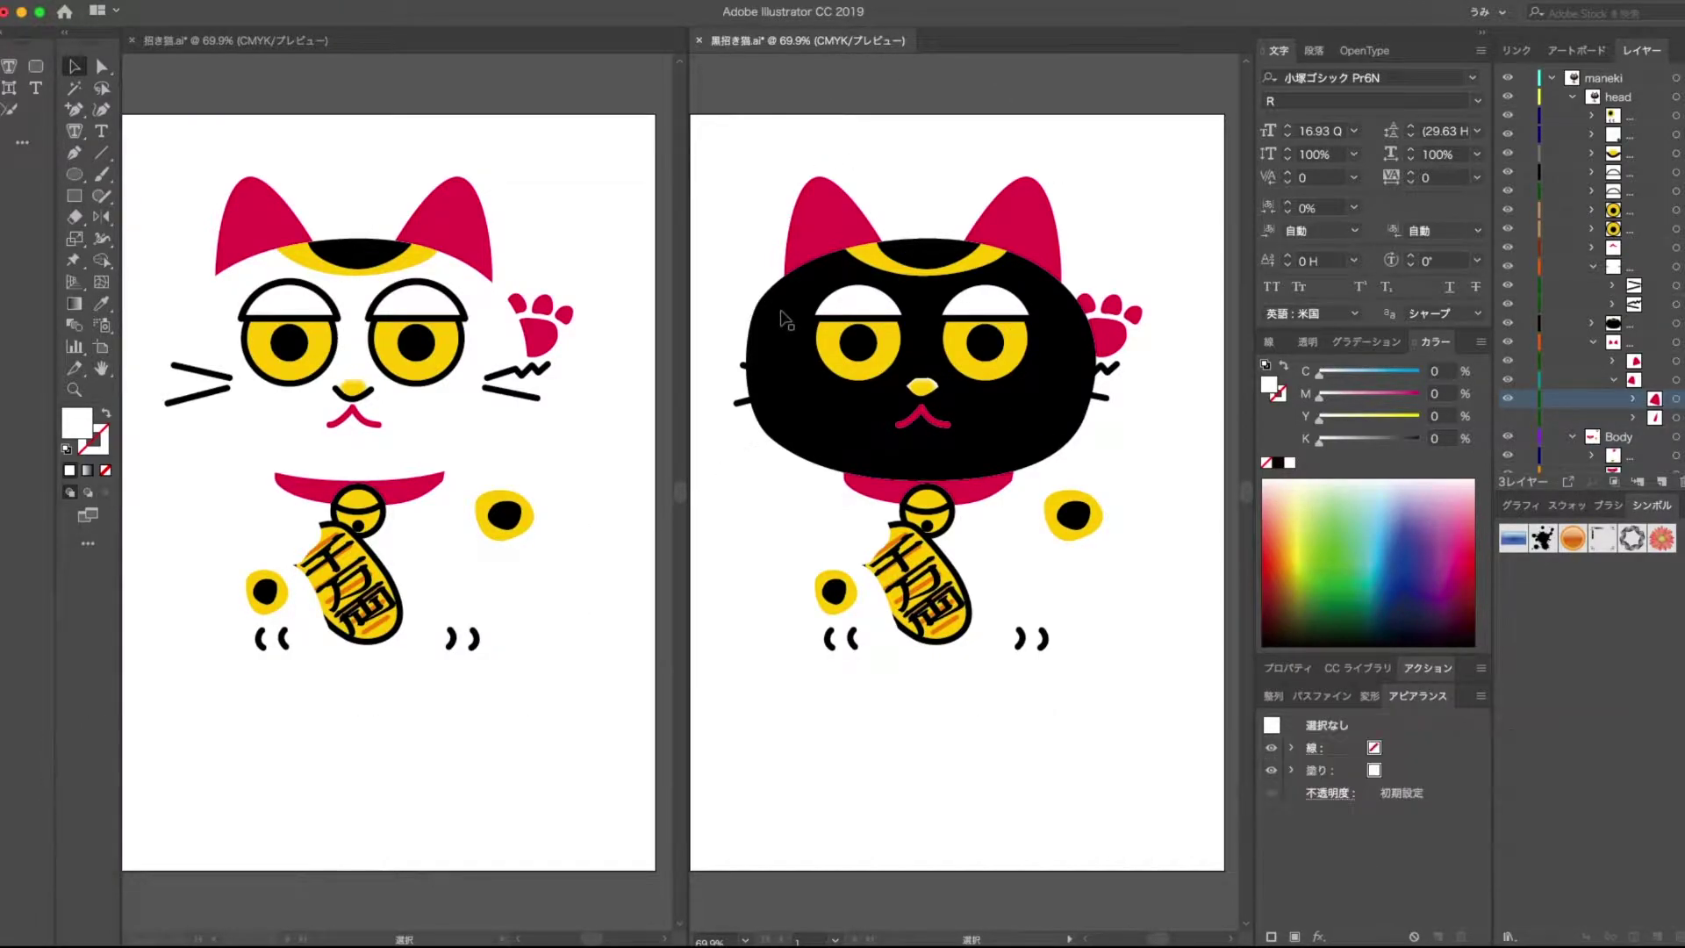
- Set the fill of the cat's black face background to 90% black (K)
click(770, 311)
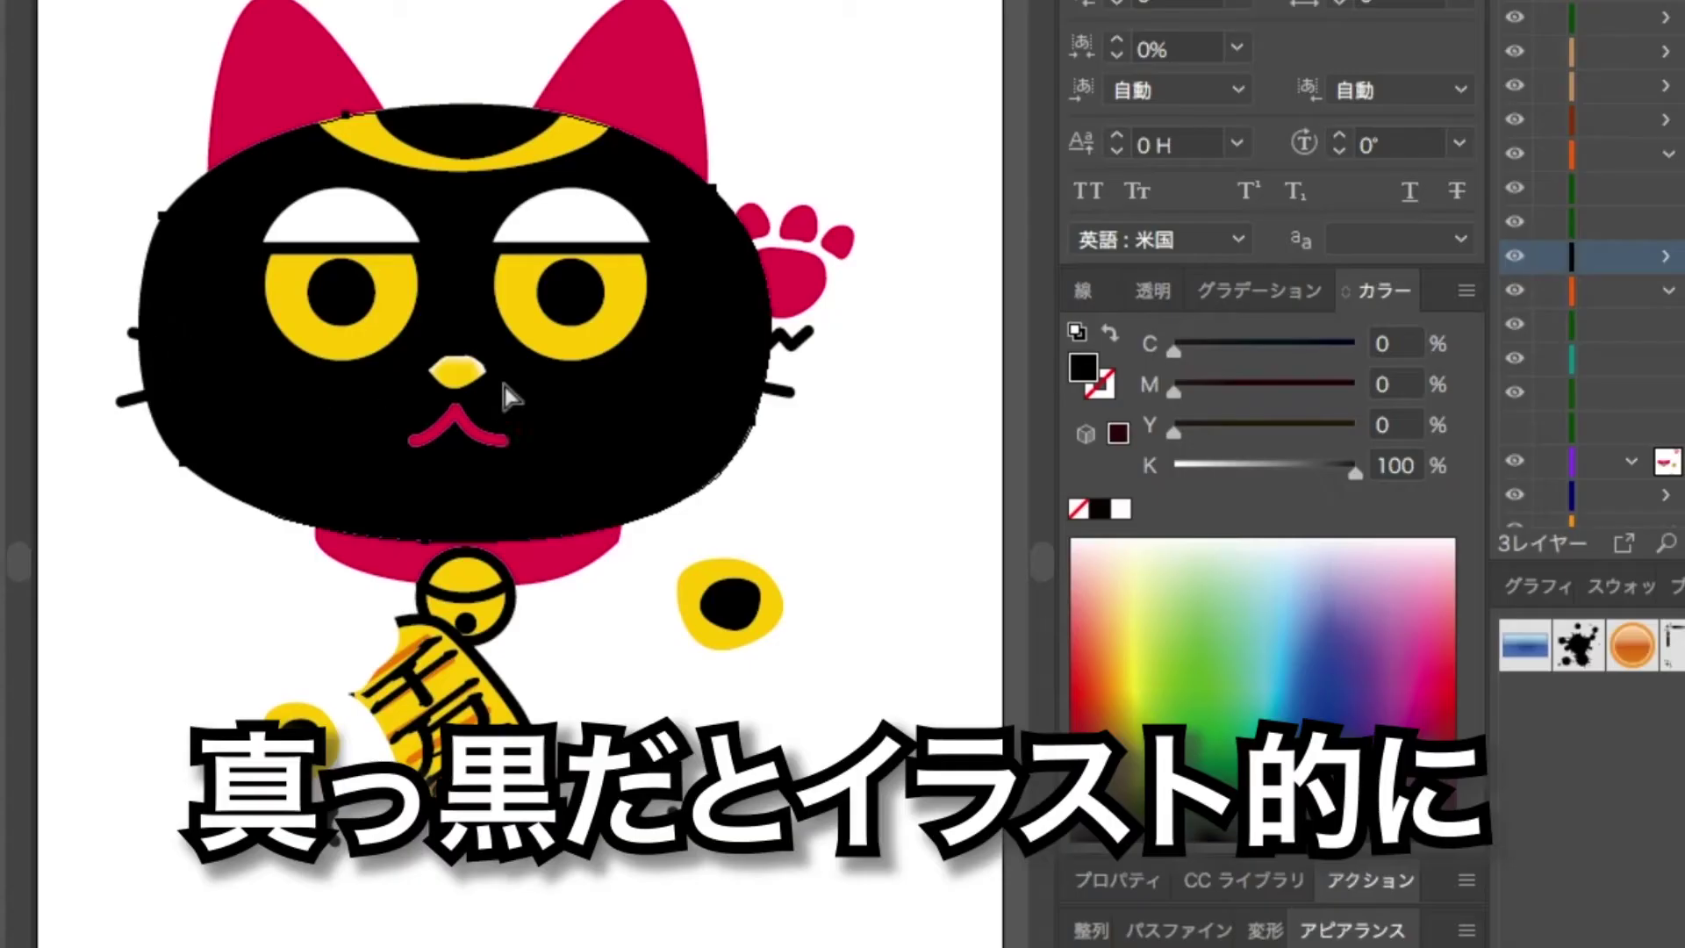
click(1418, 465)
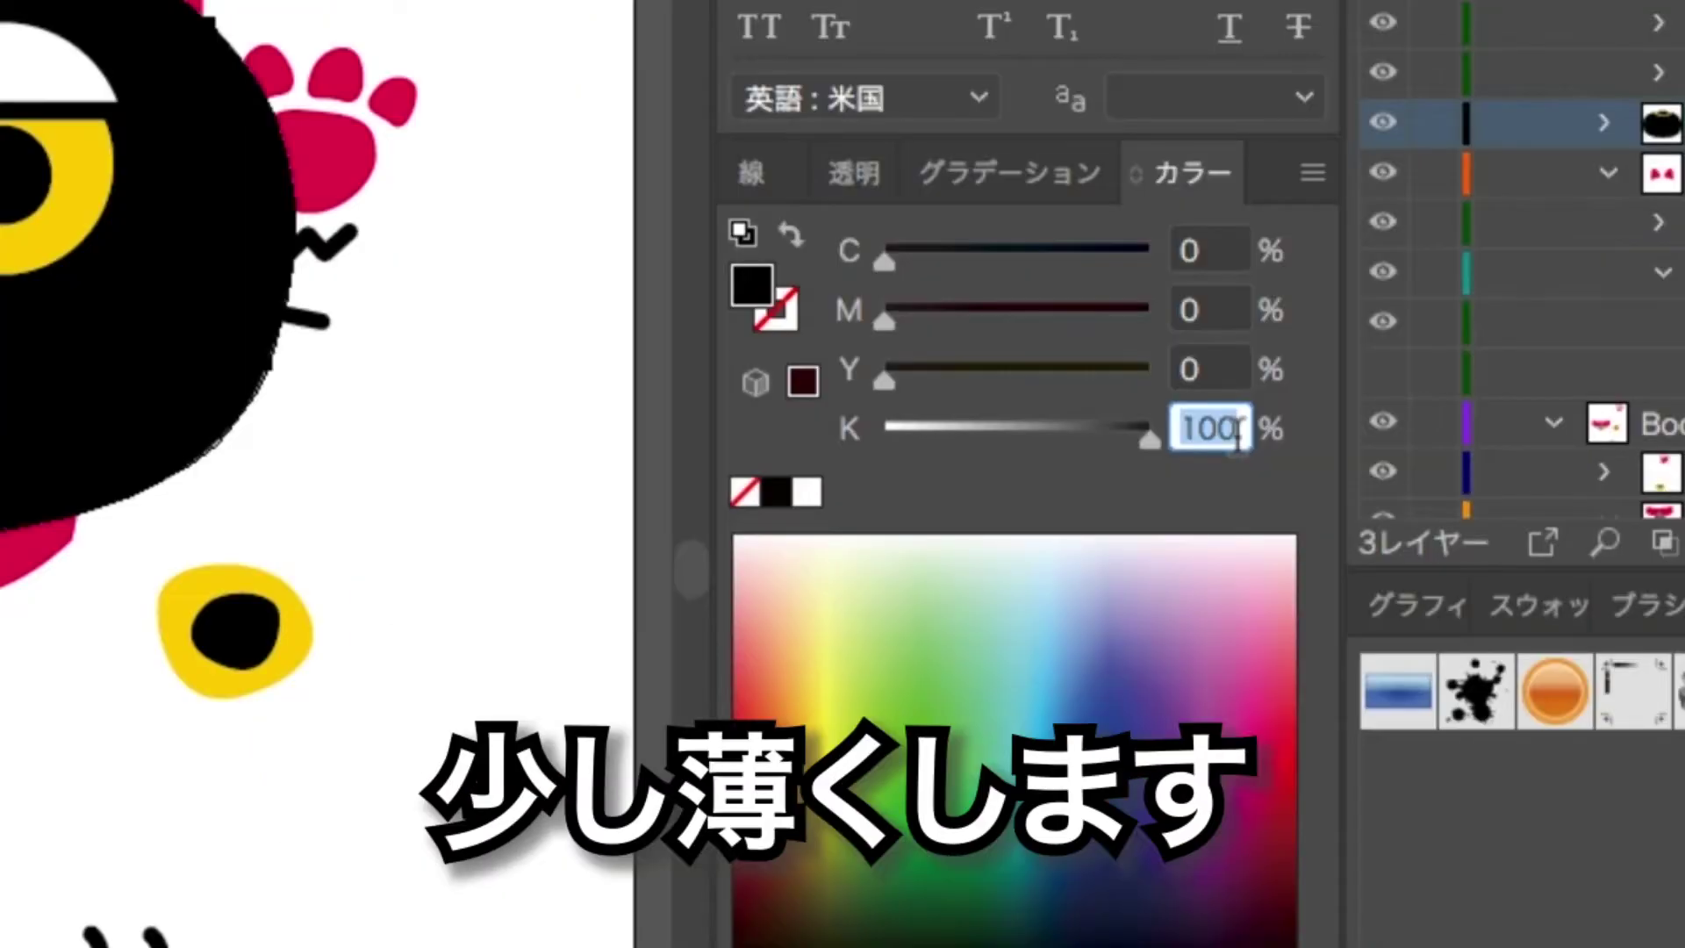
text(90)
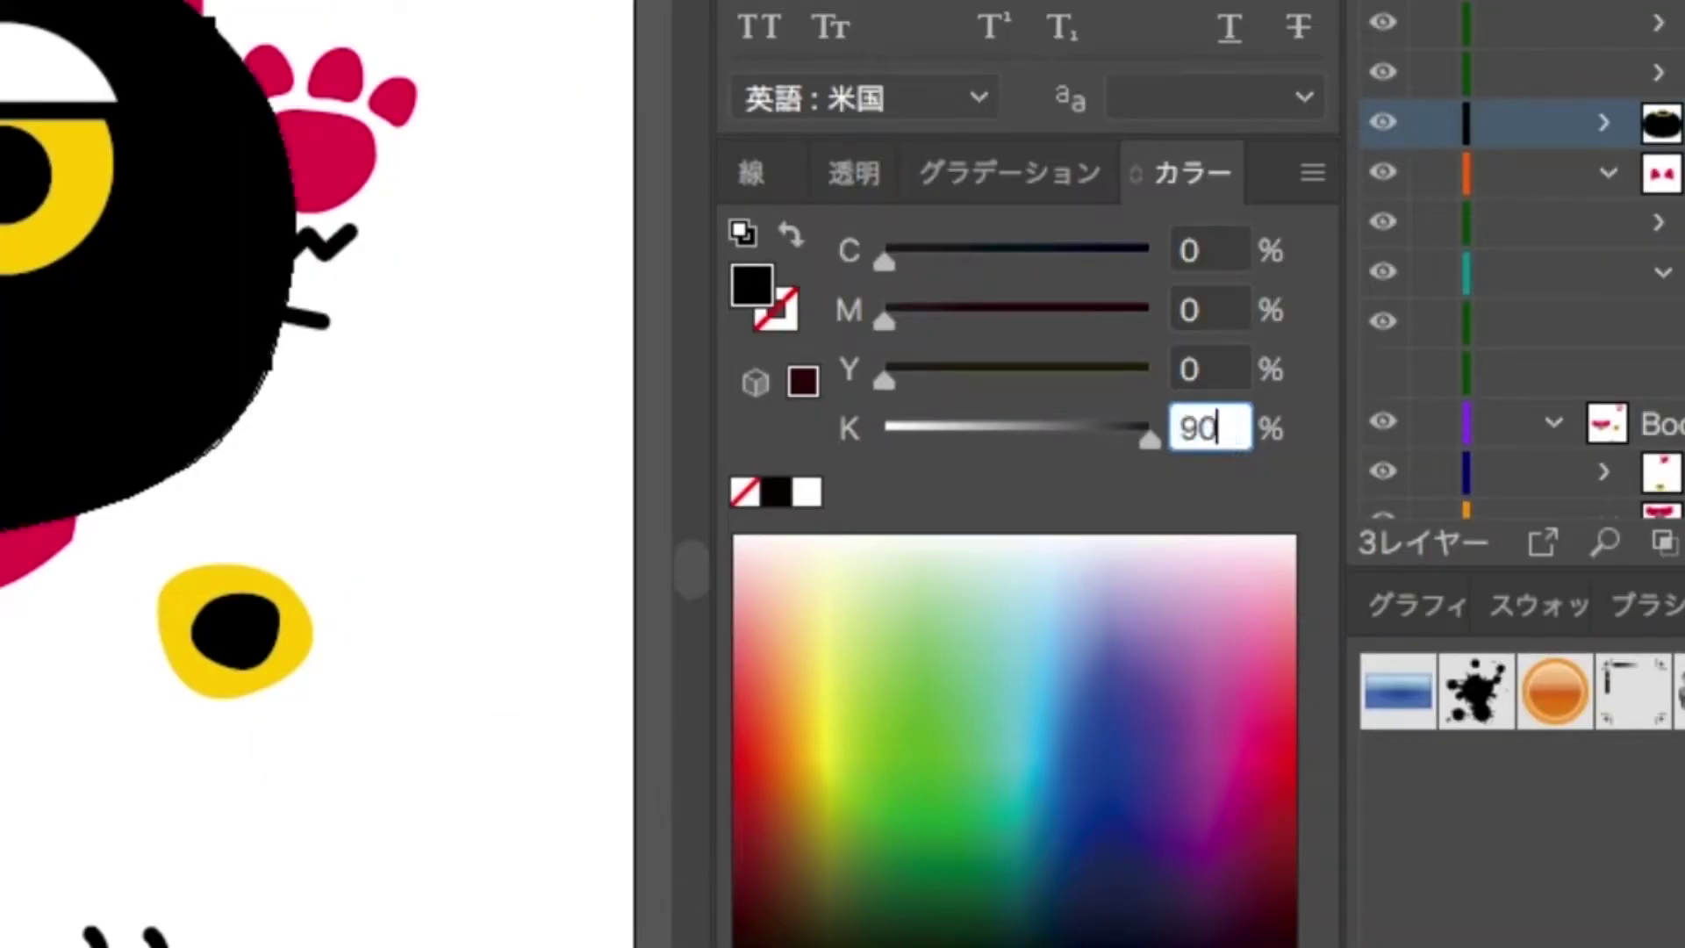
key(Return)
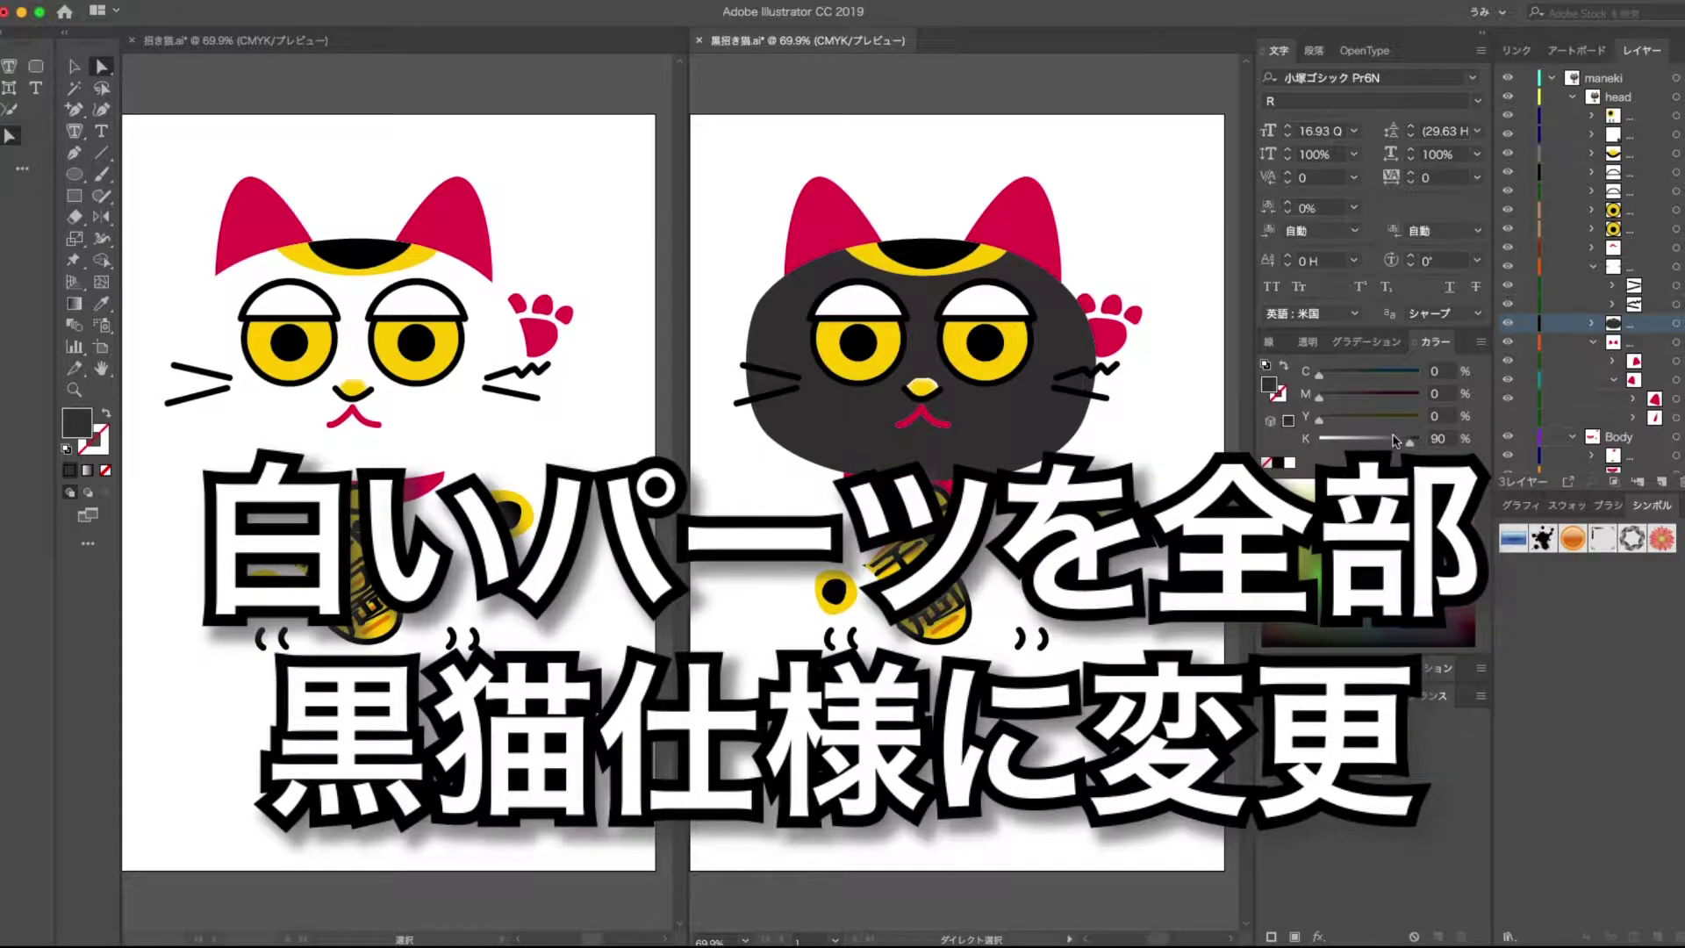
- Detach the Layers panel over the canvas and make the 背景 layer visible
drag(1648, 53, 285, 92)
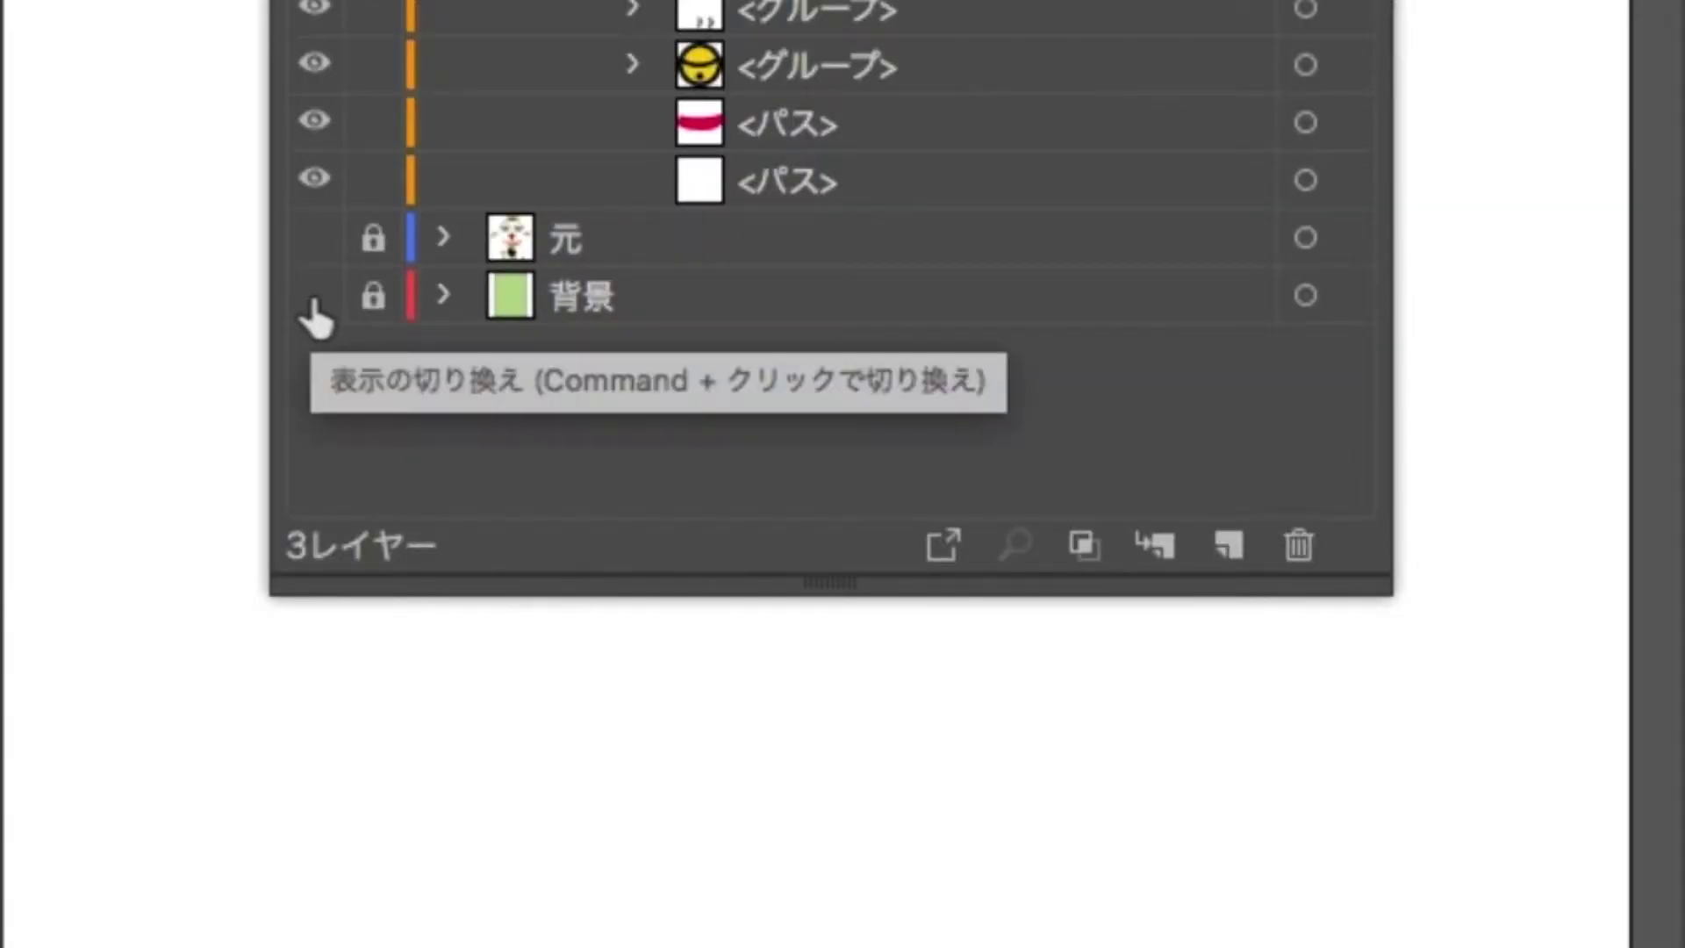
click(696, 295)
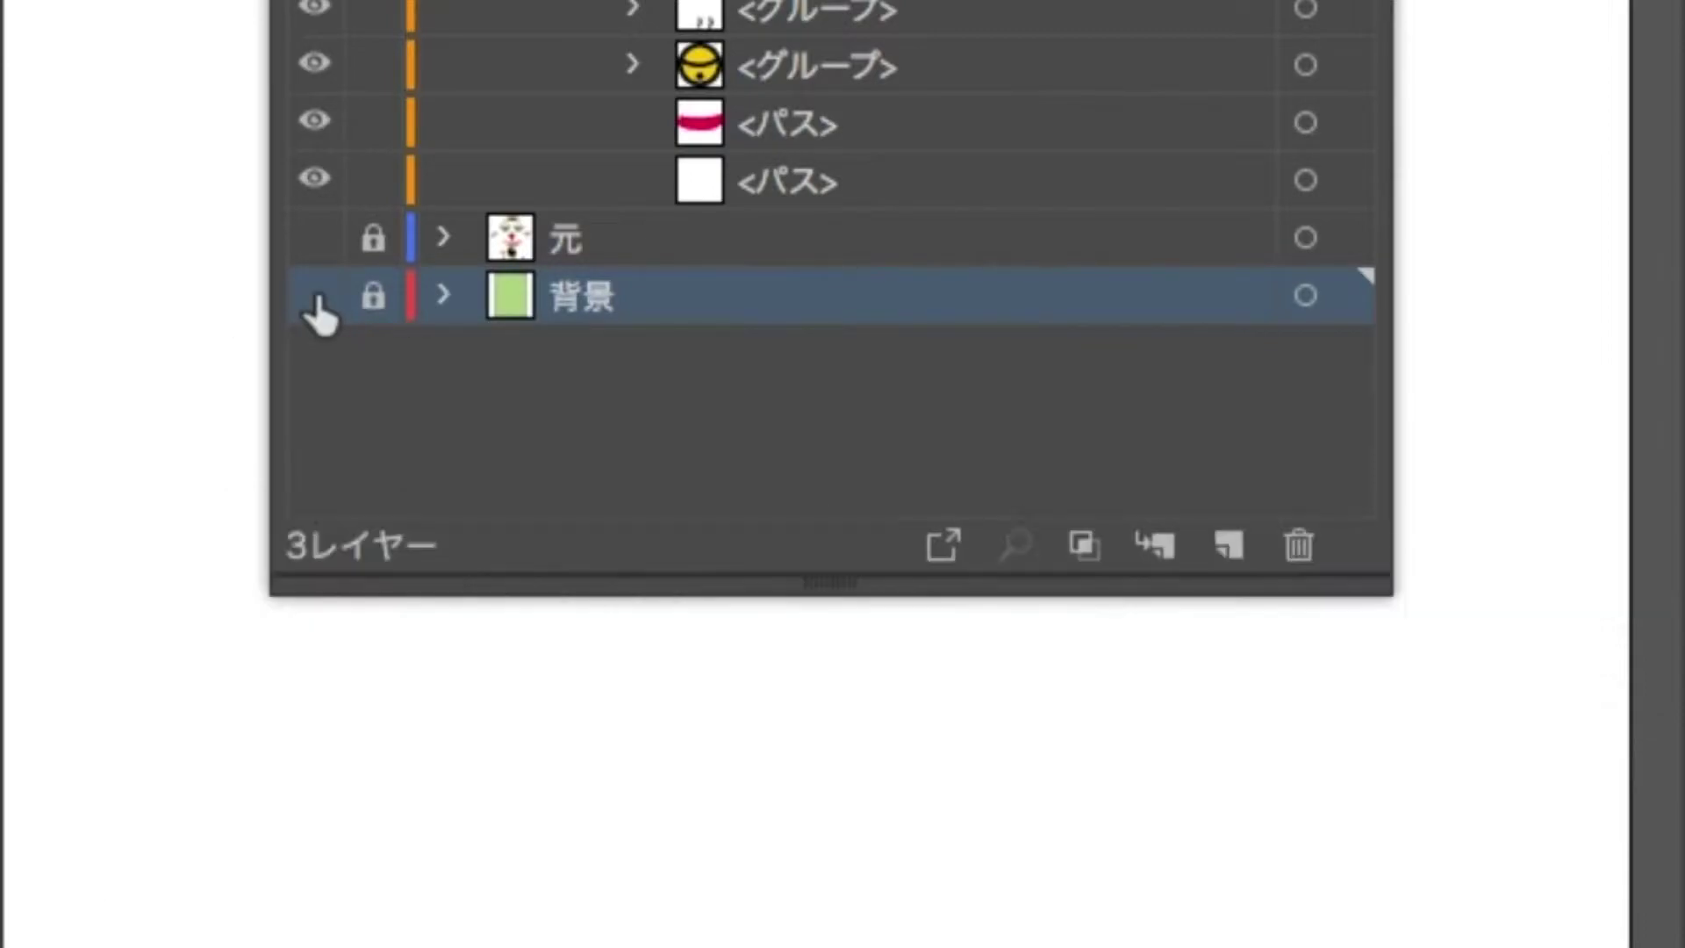
click(315, 296)
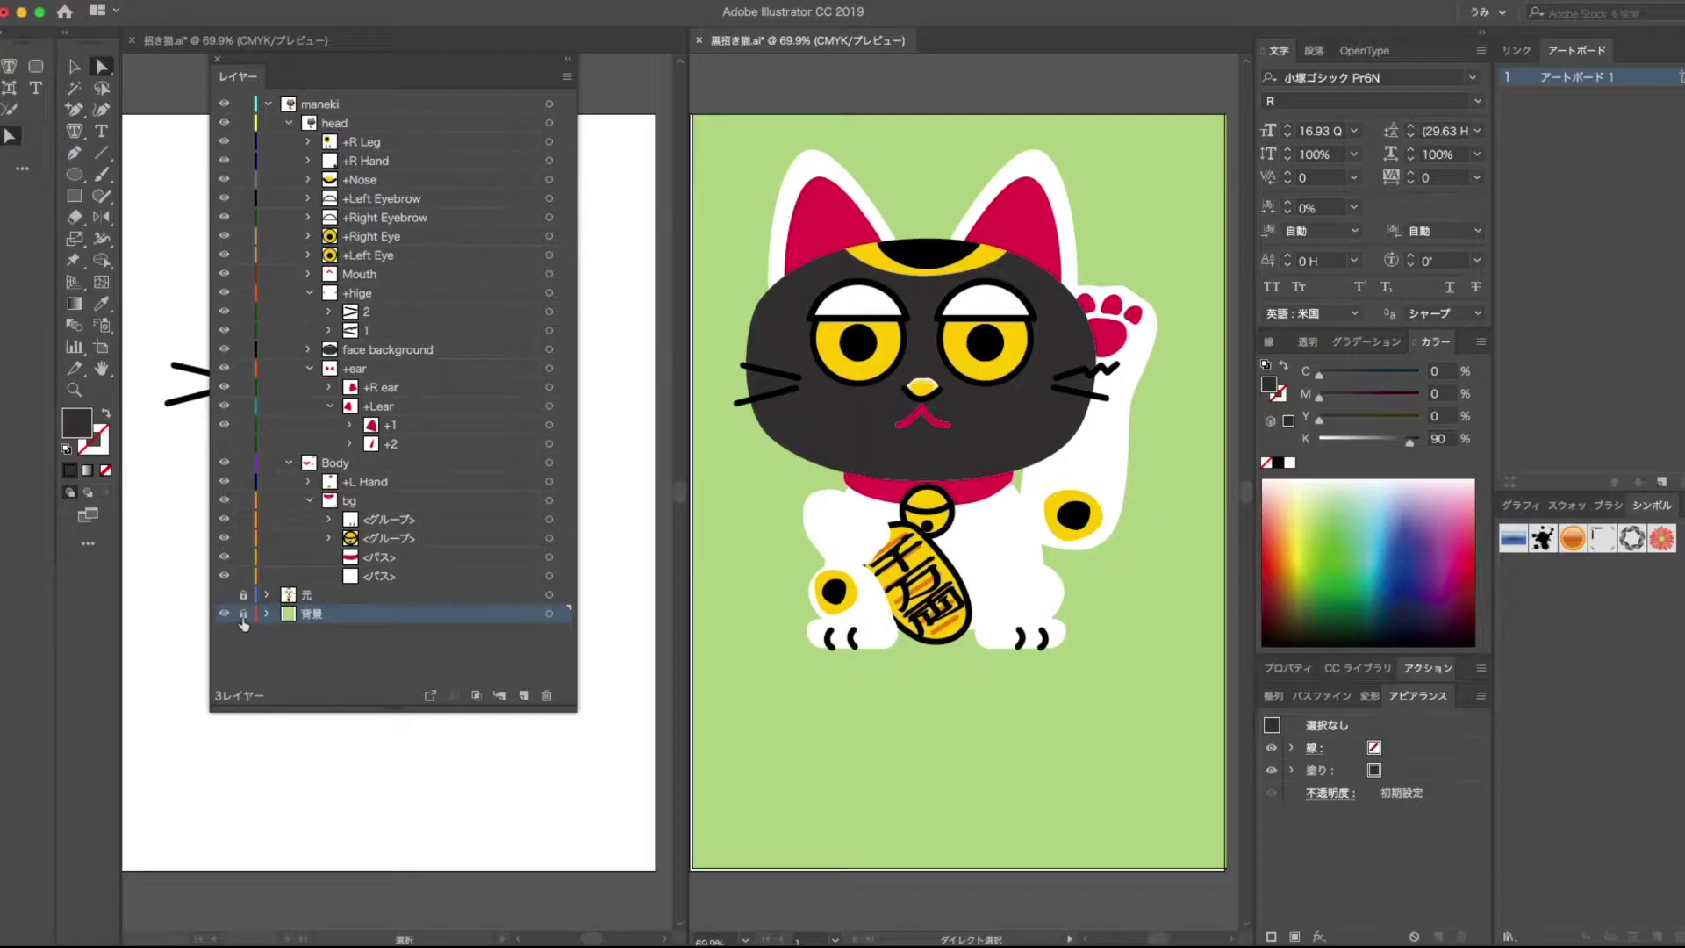
click(242, 615)
- Select the white outer ear shape and extend the selection to every object with the same fill color
click(814, 152)
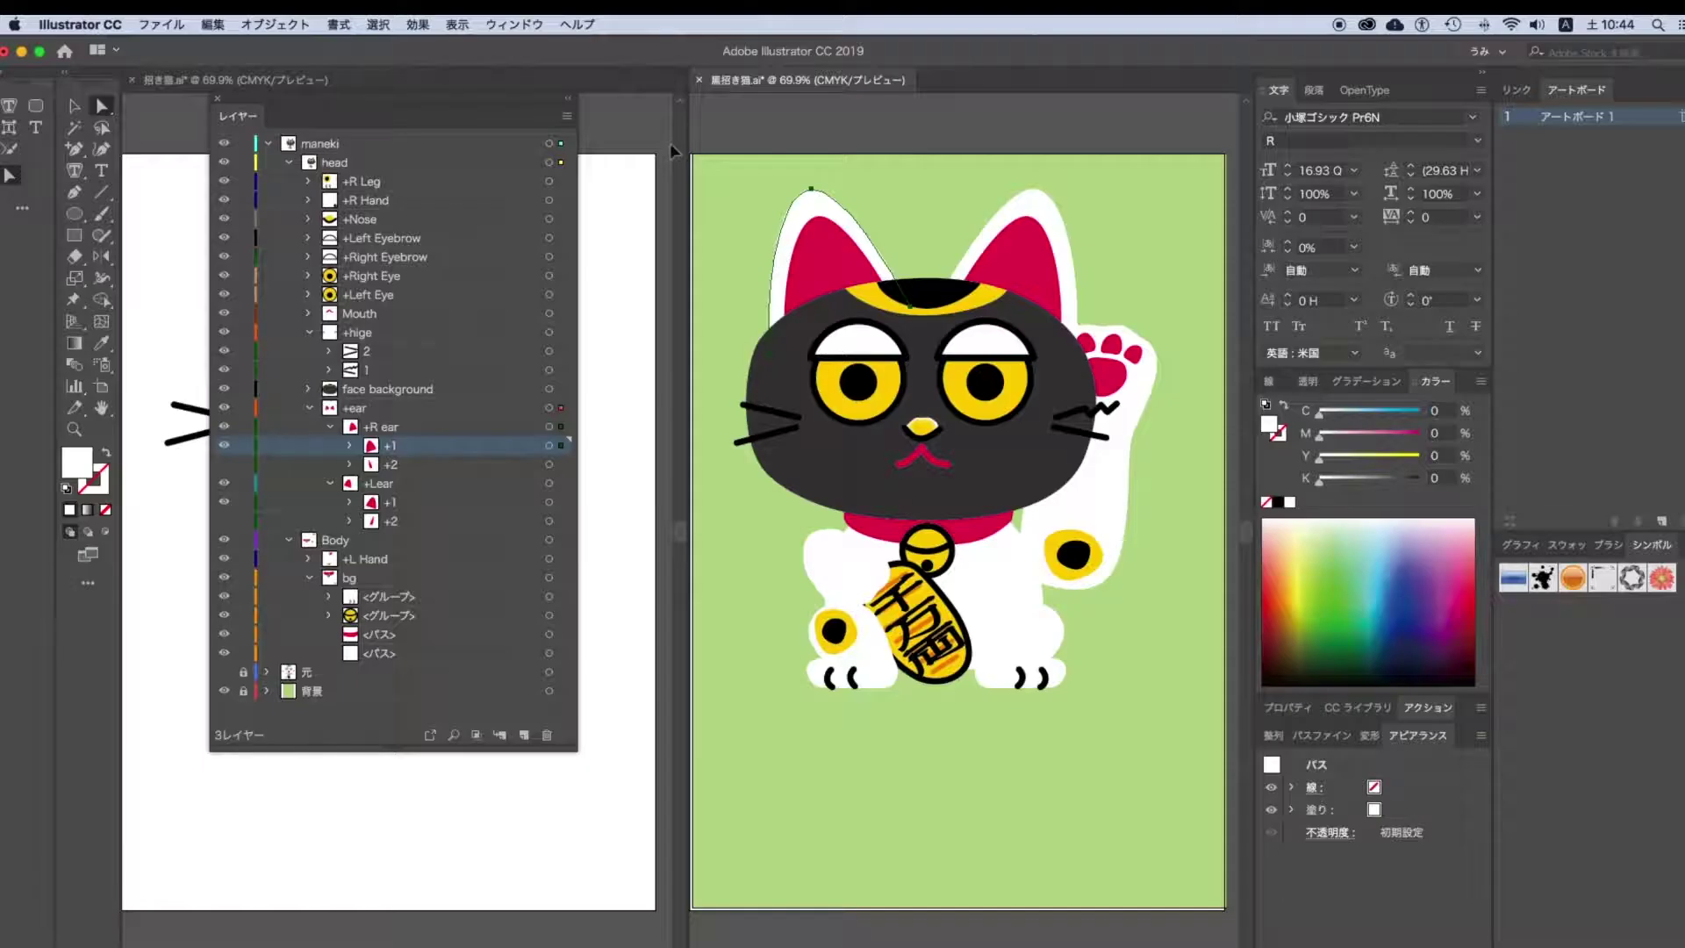
click(381, 24)
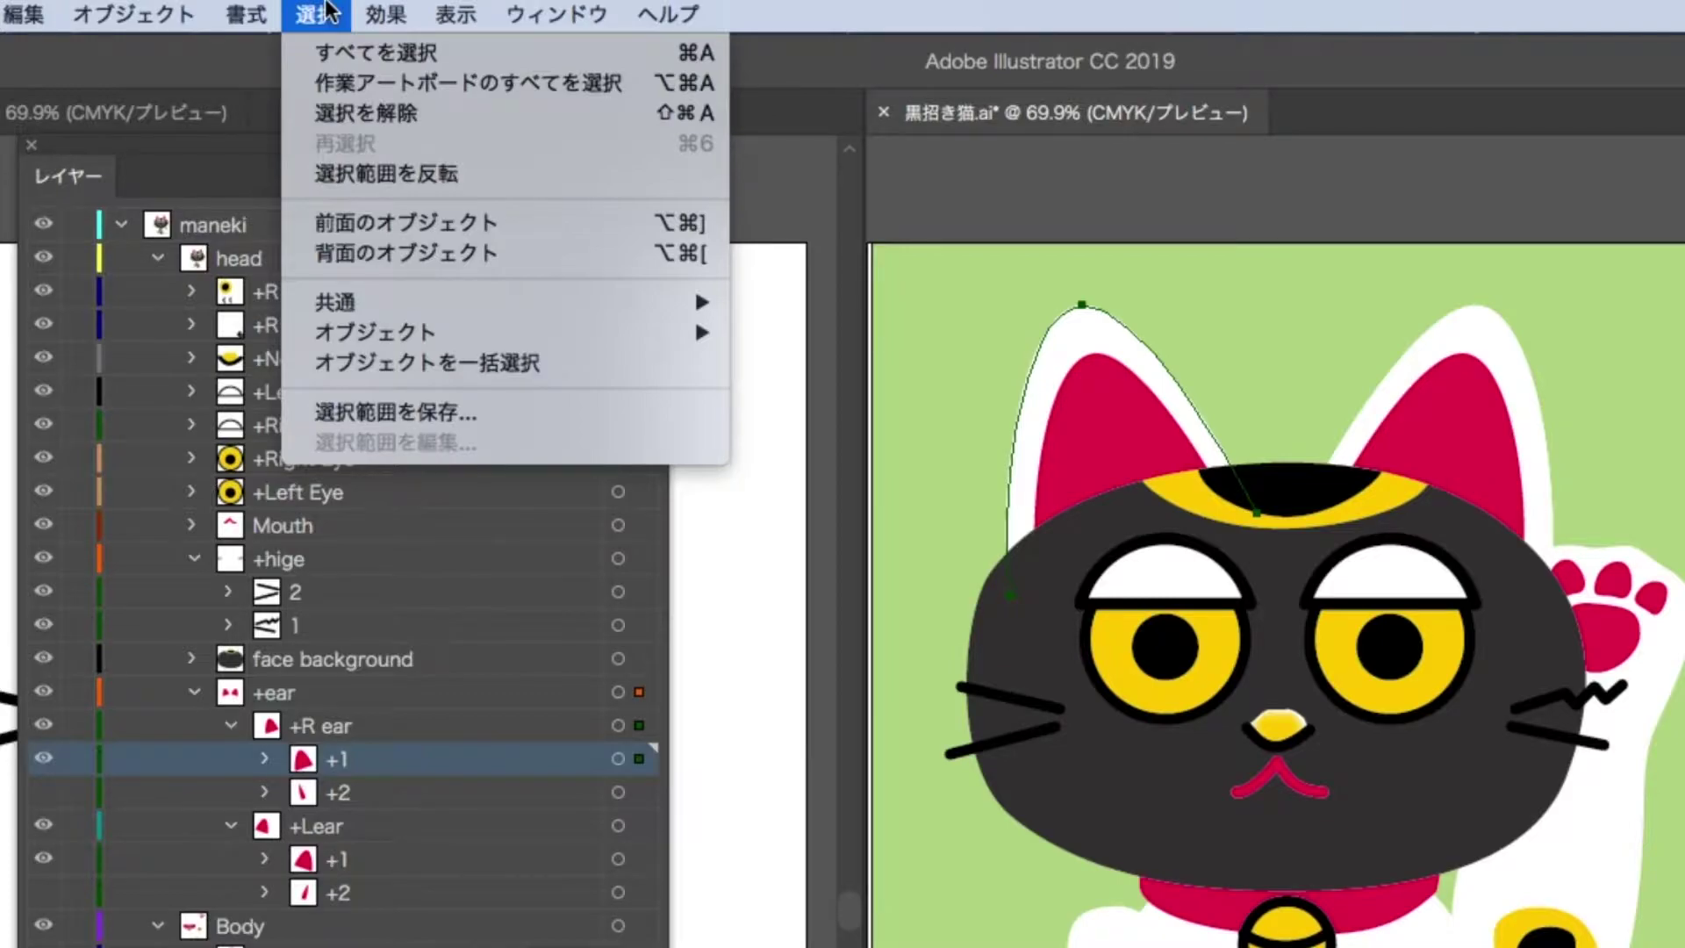
mouse_move(351, 307)
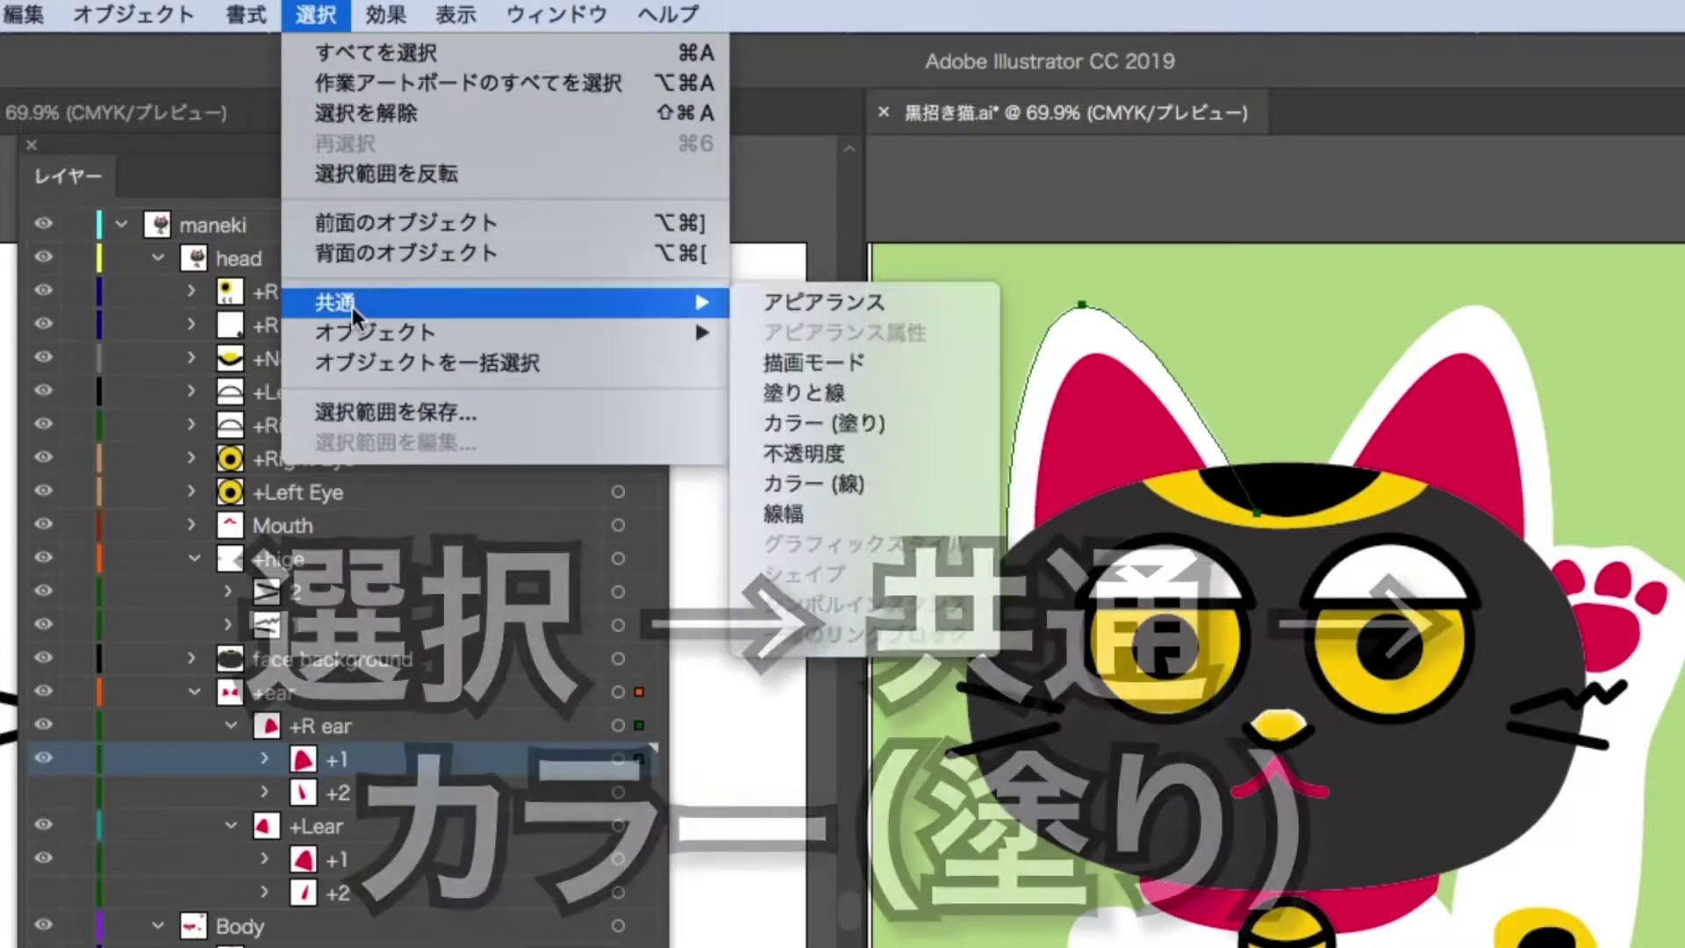
click(909, 421)
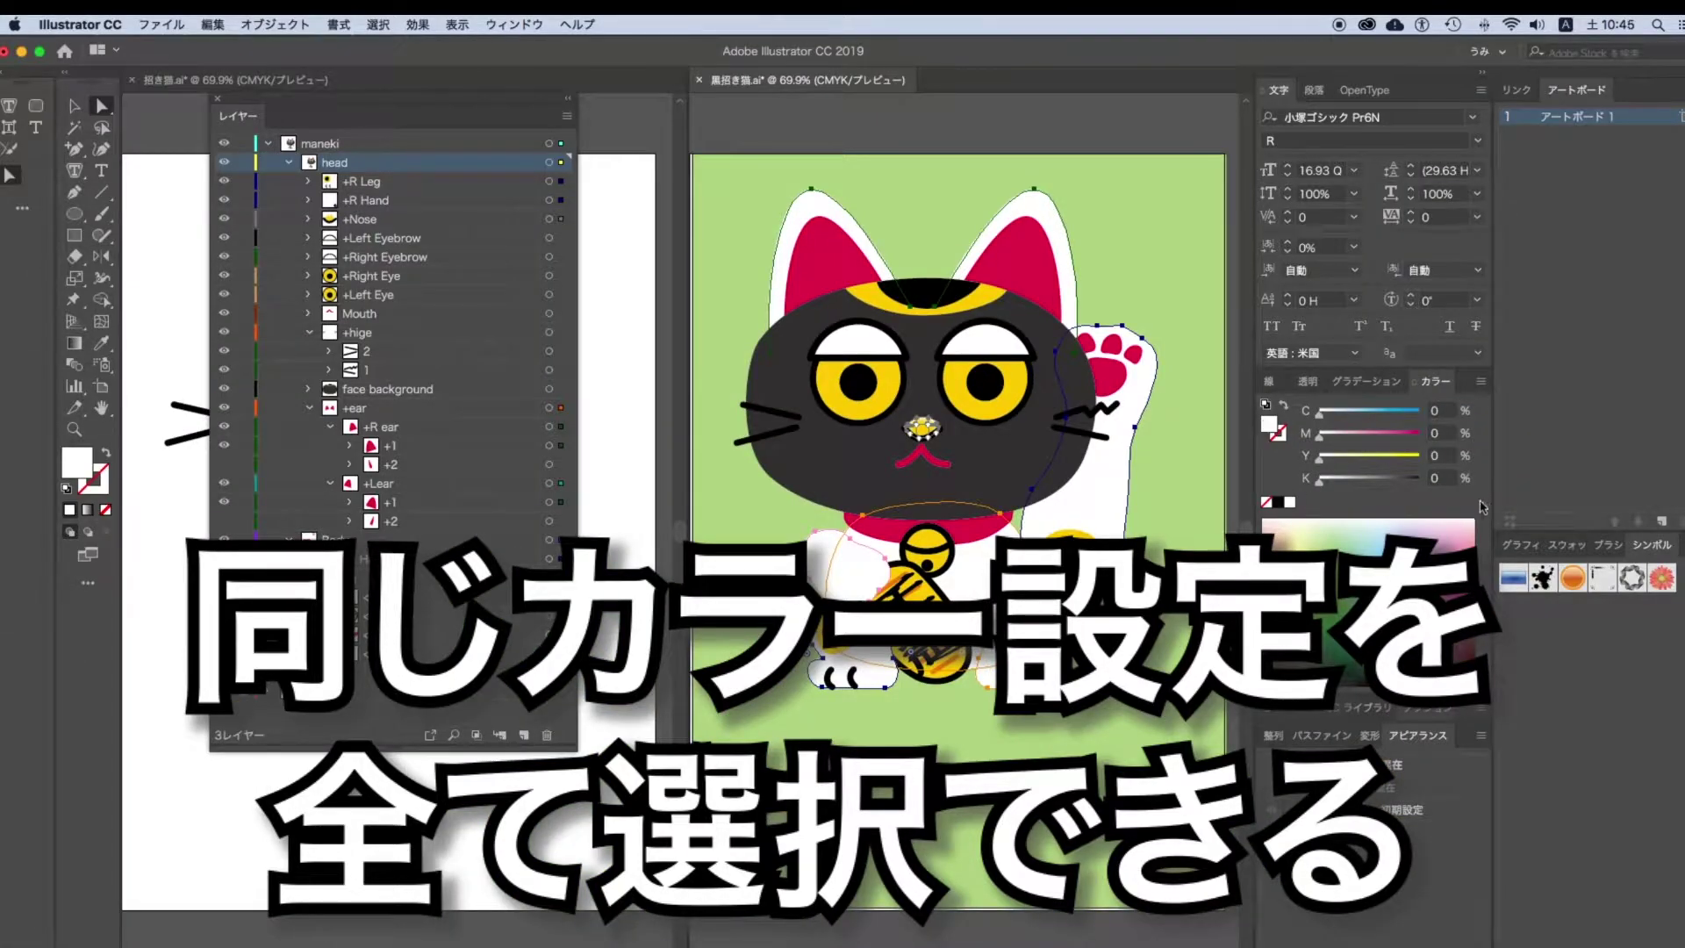
- Try darkening the selected white parts through their black (K) value, and undo the change
click(1590, 519)
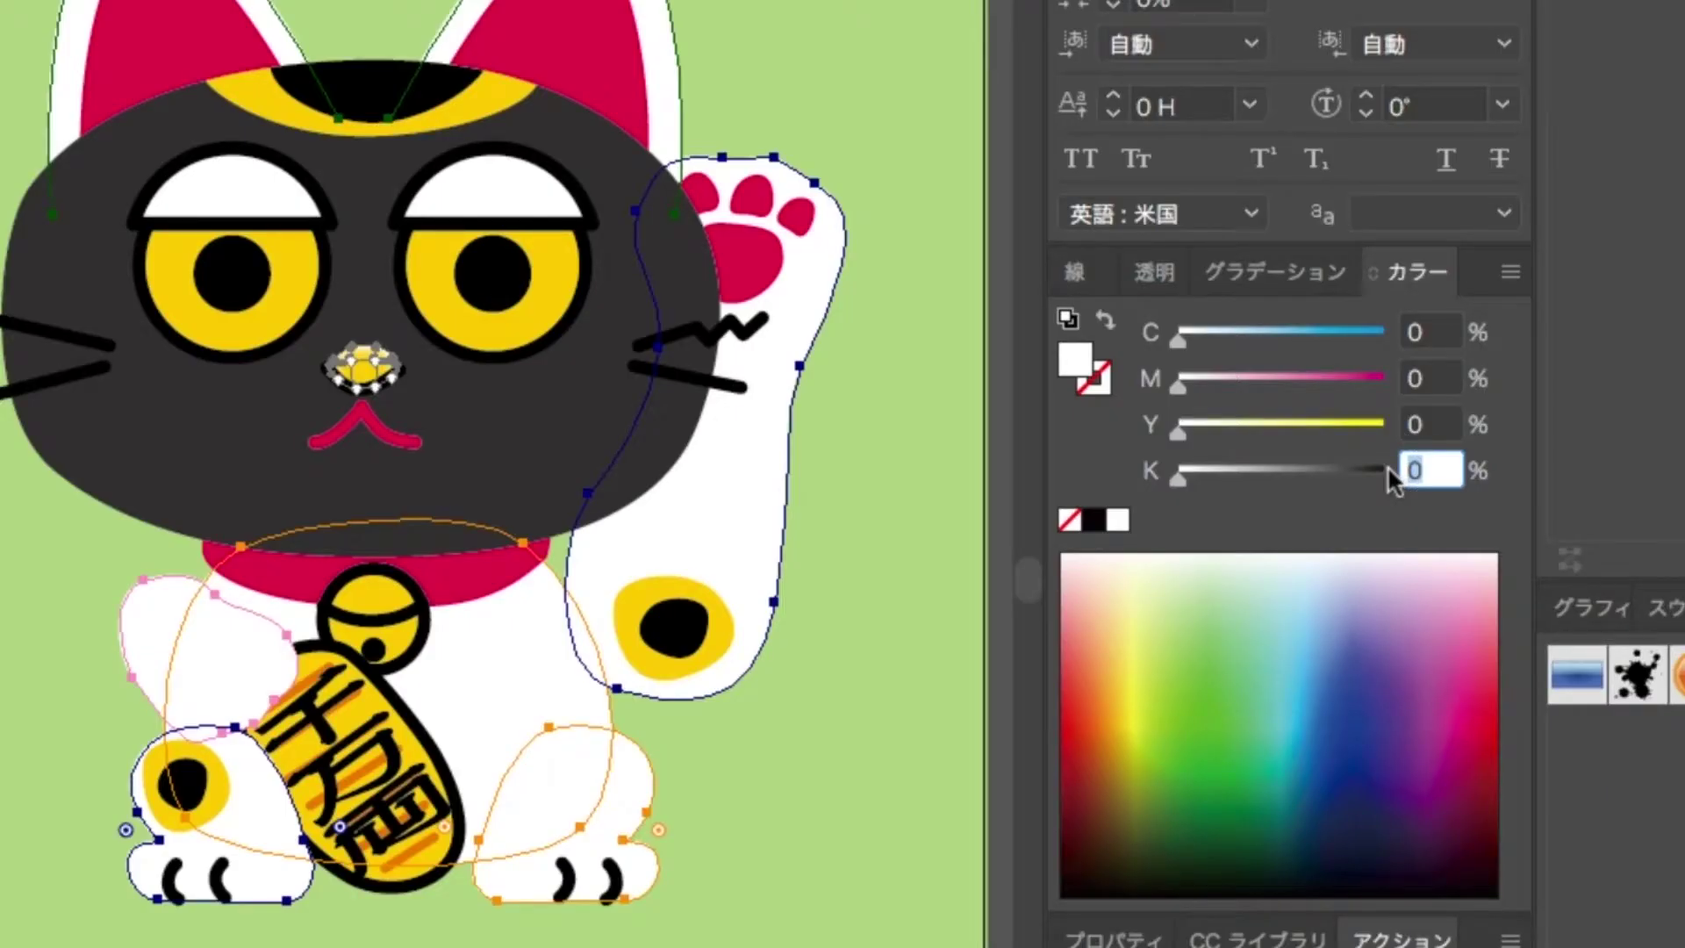
key(Return)
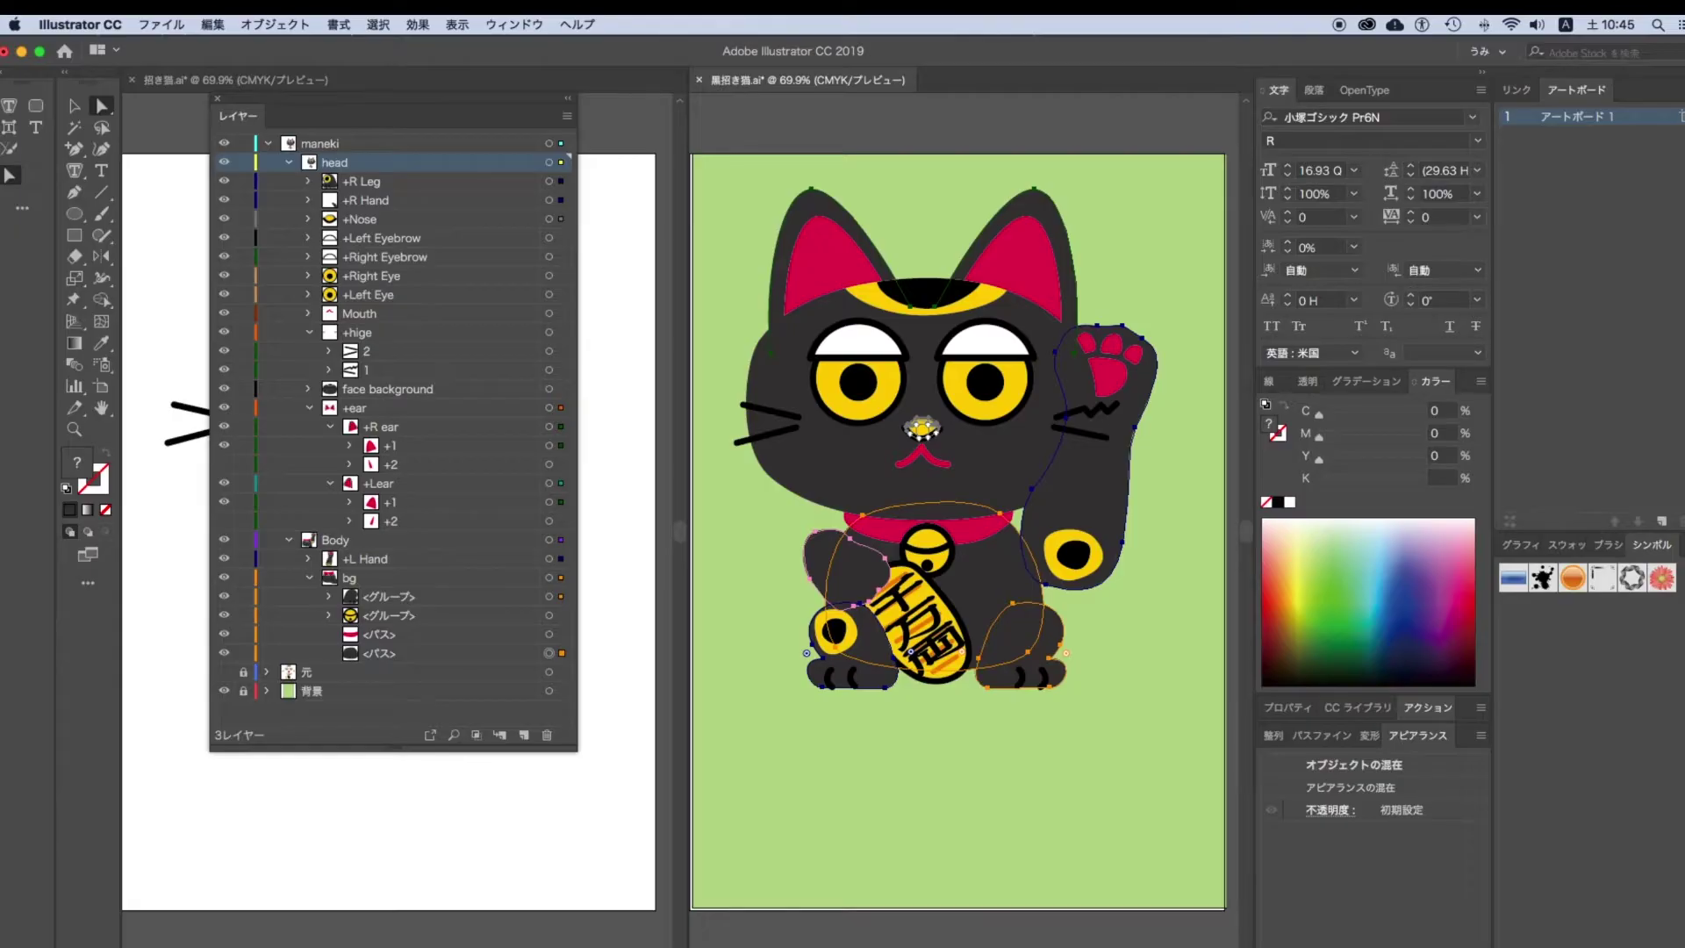
key(super+z)
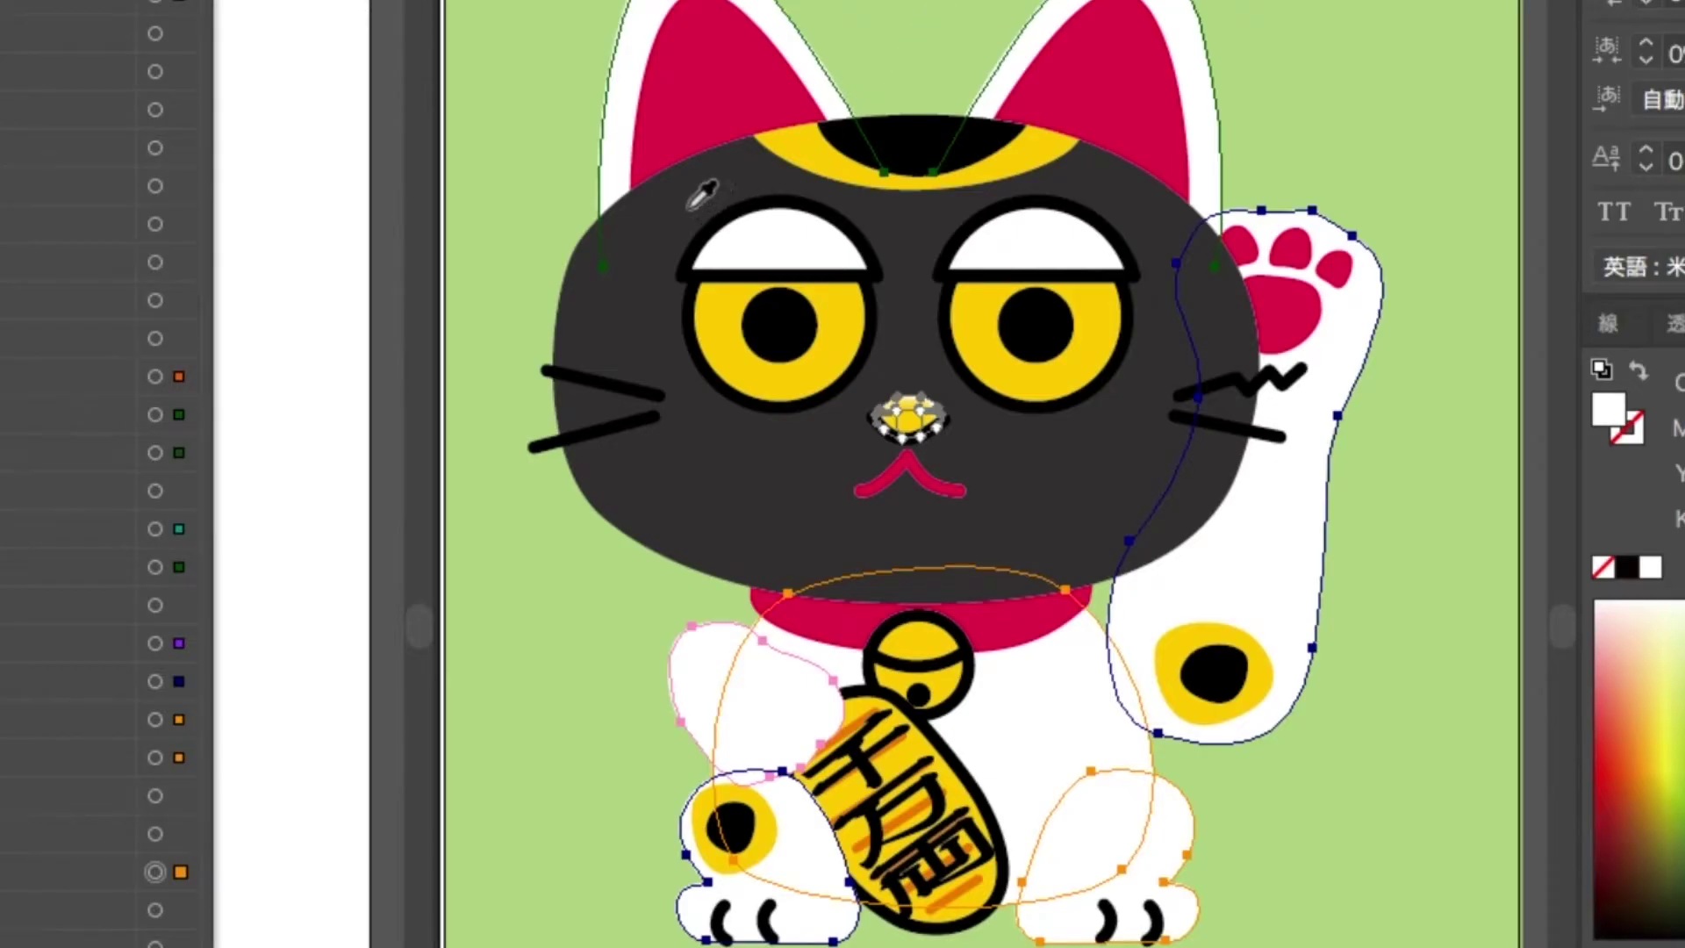
- Copy the face's dark grey fill onto the selected white parts with the Eyedropper, and clear the selection
click(655, 331)
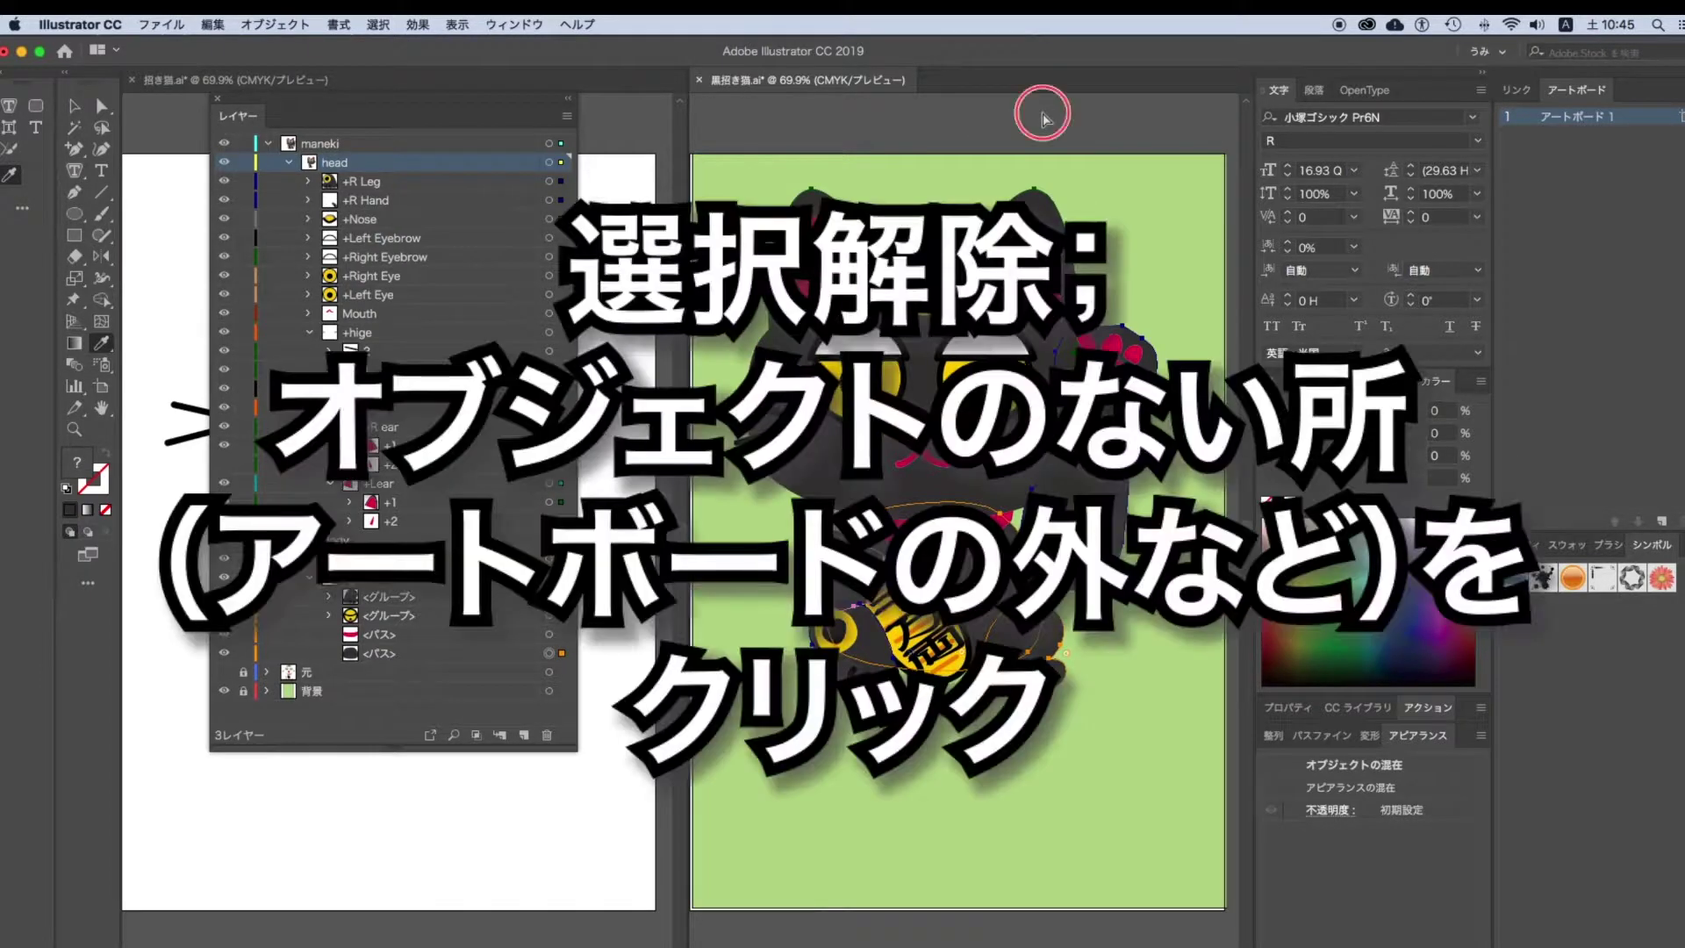
click(1045, 116)
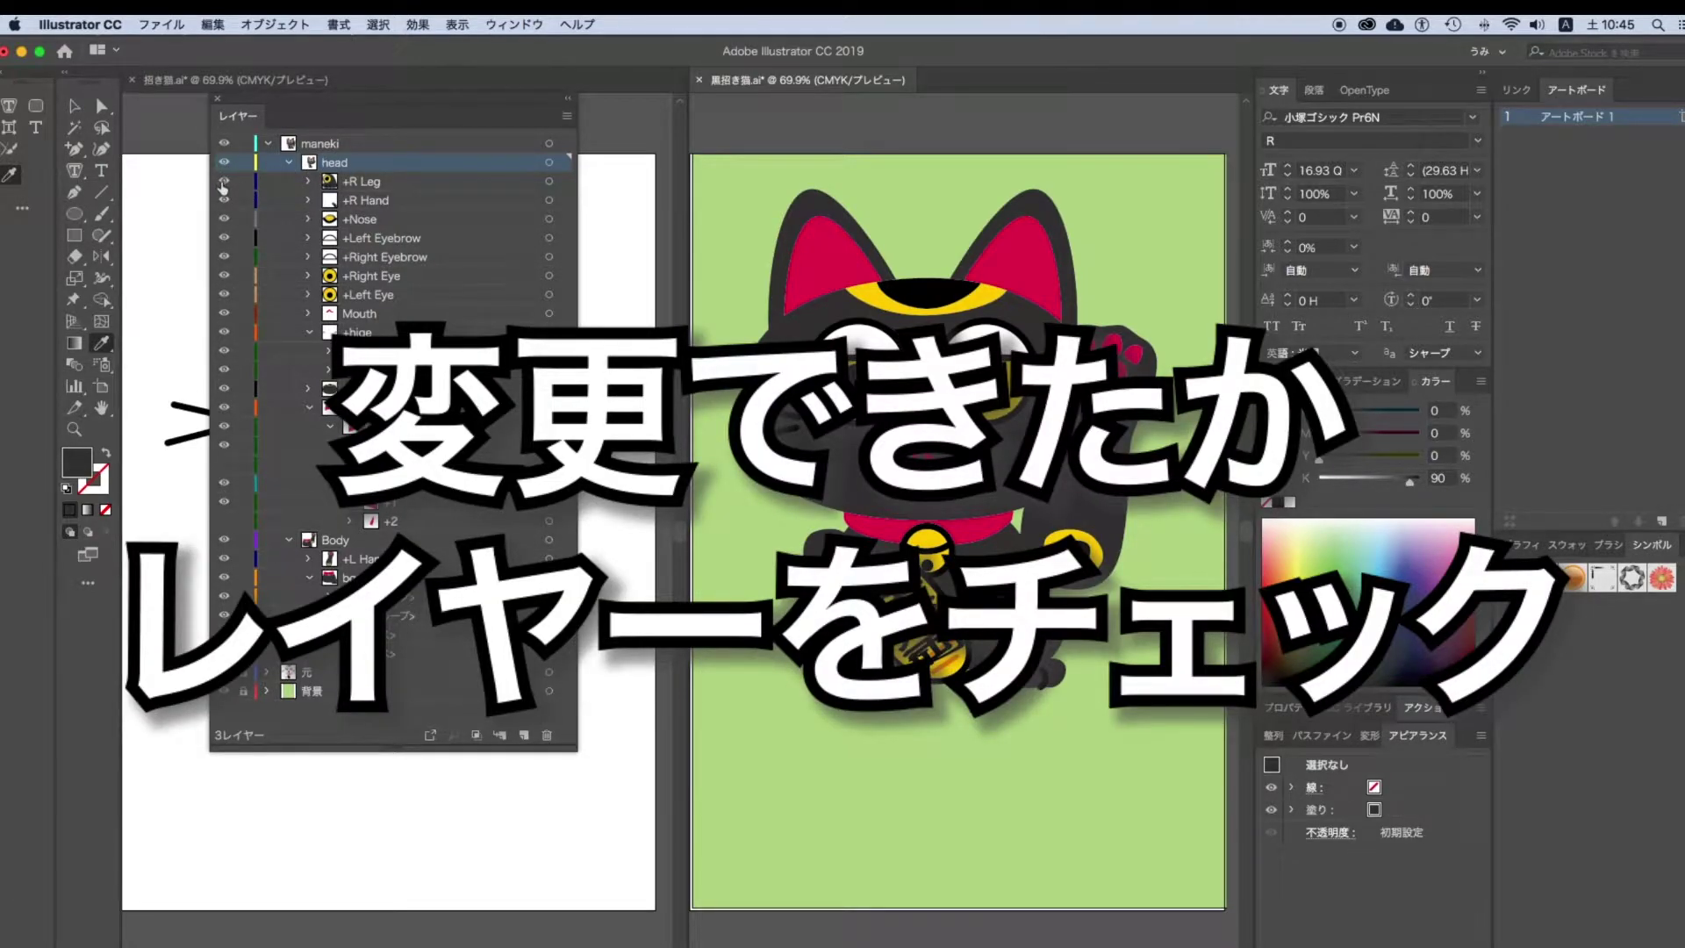
- Hide the Body layer and toggle the visibility of the limb layers inside head to check their recolouring
click(289, 163)
click(289, 182)
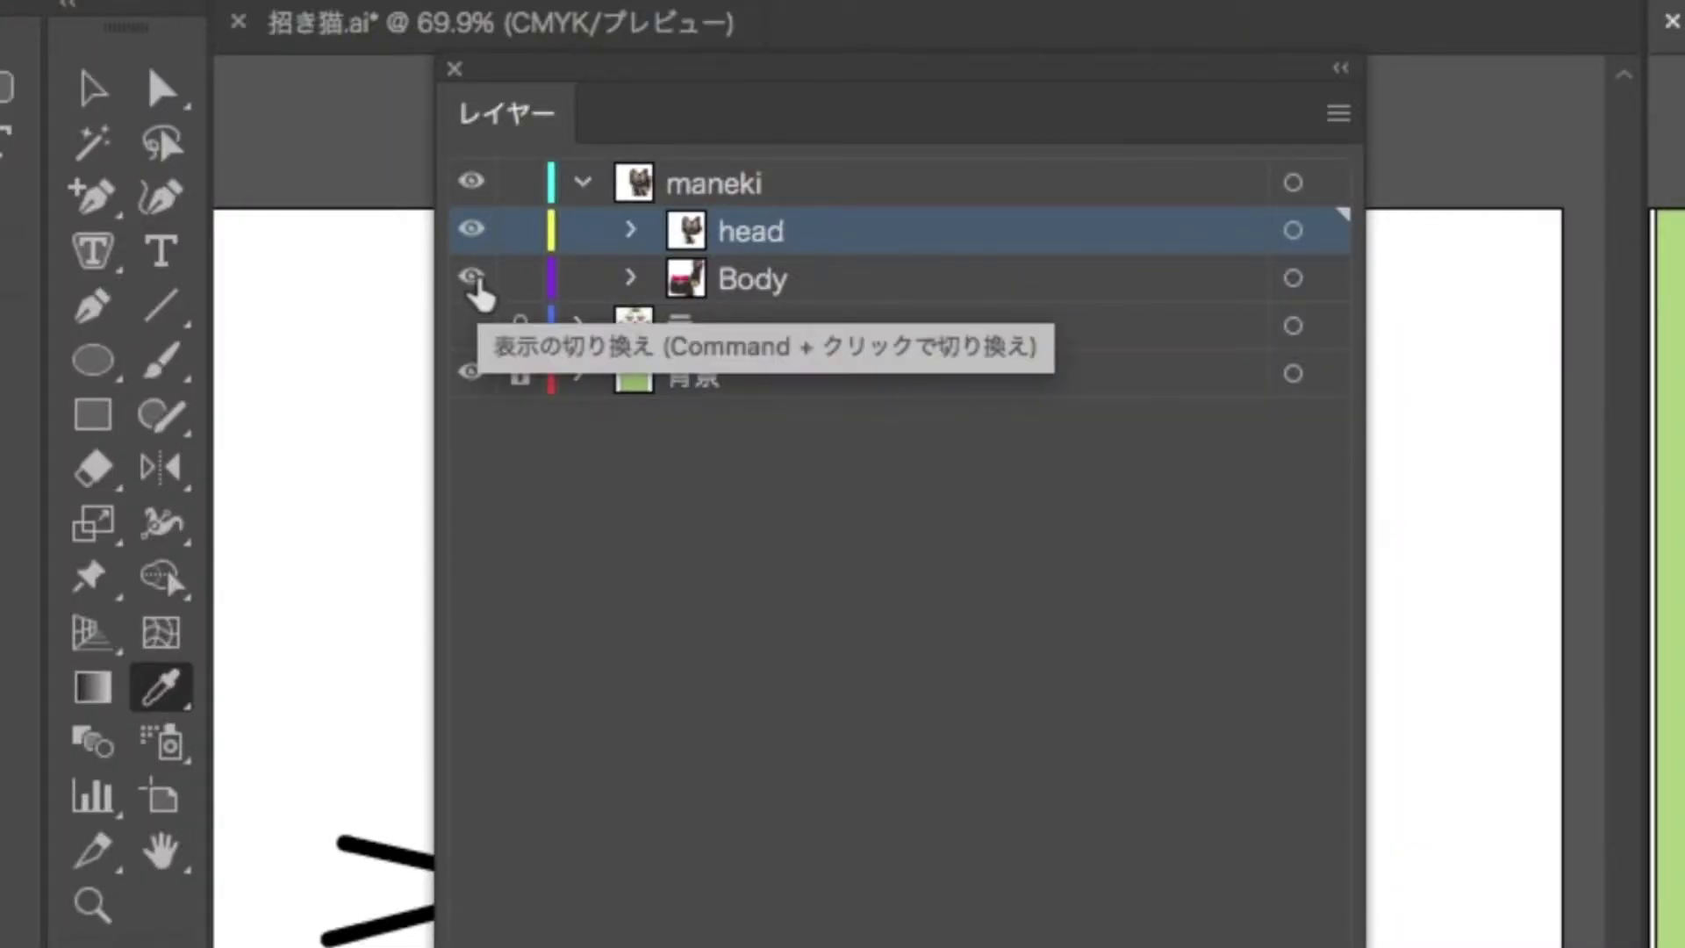
click(224, 181)
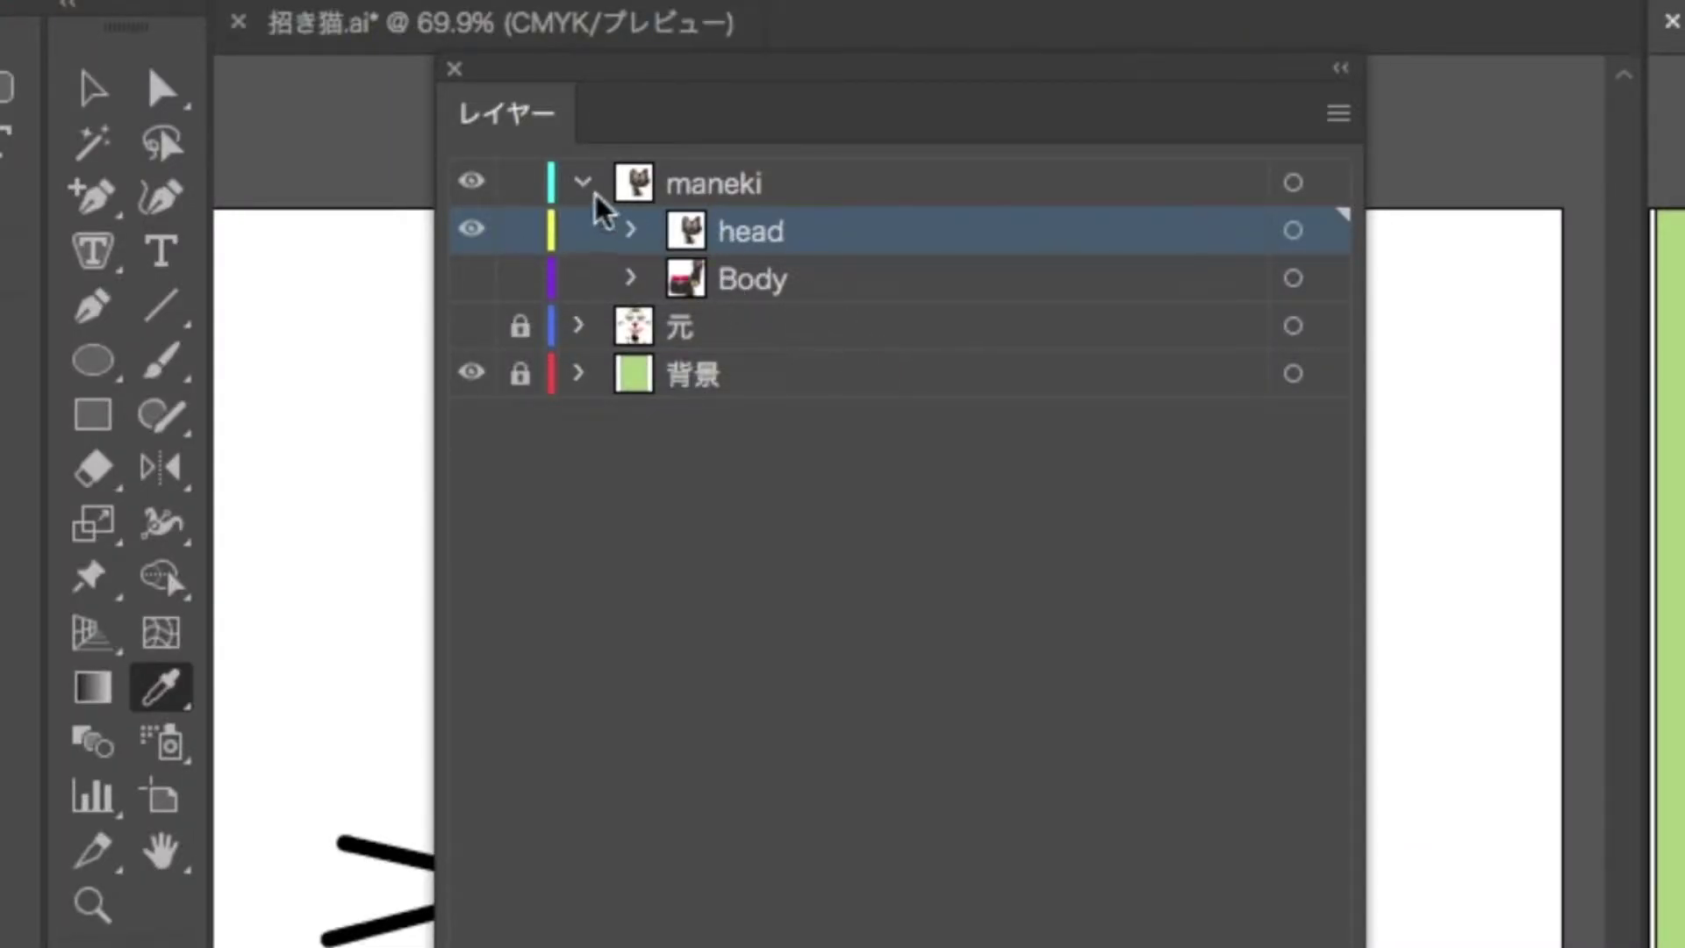
click(629, 231)
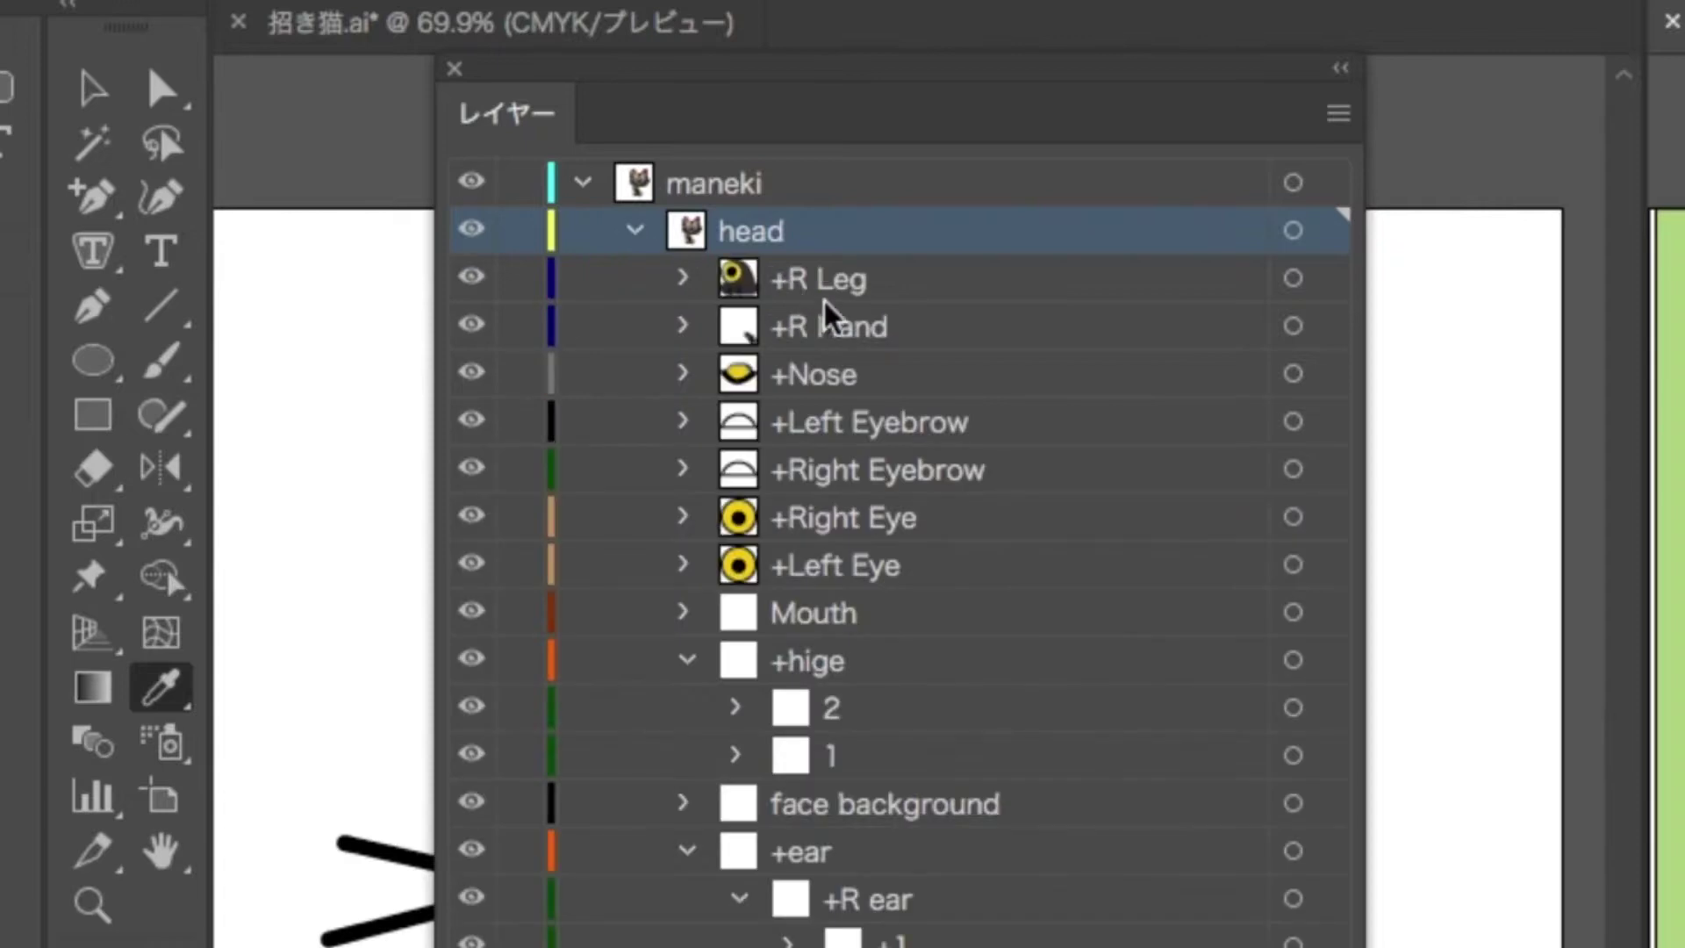
click(471, 279)
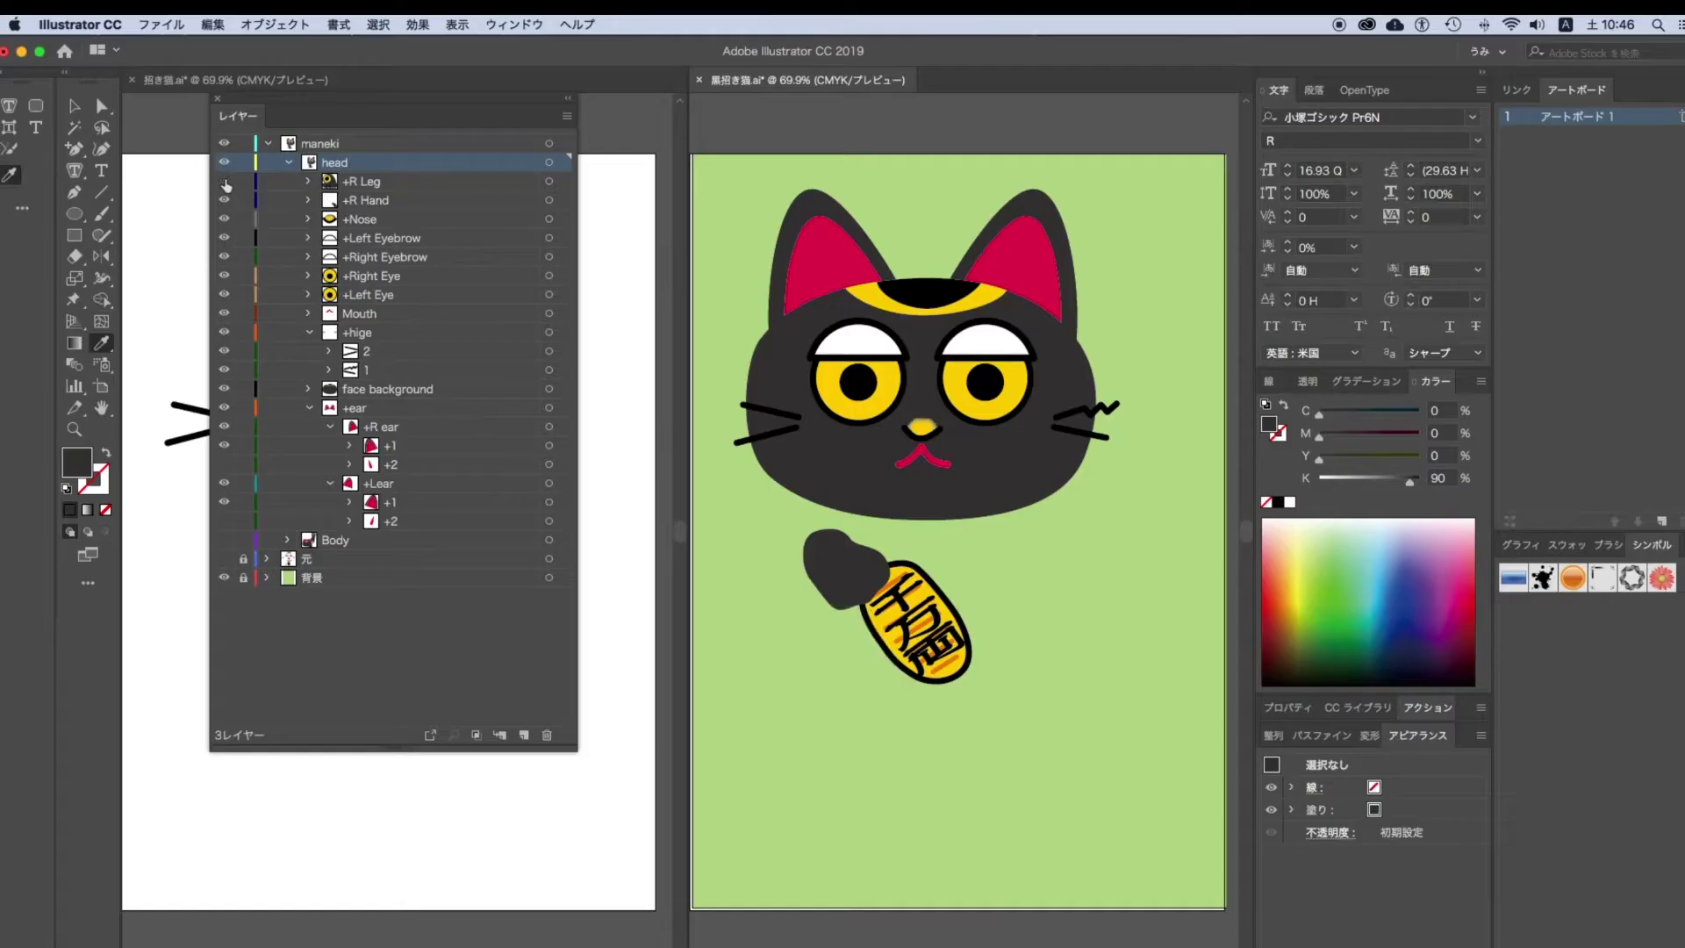
click(225, 181)
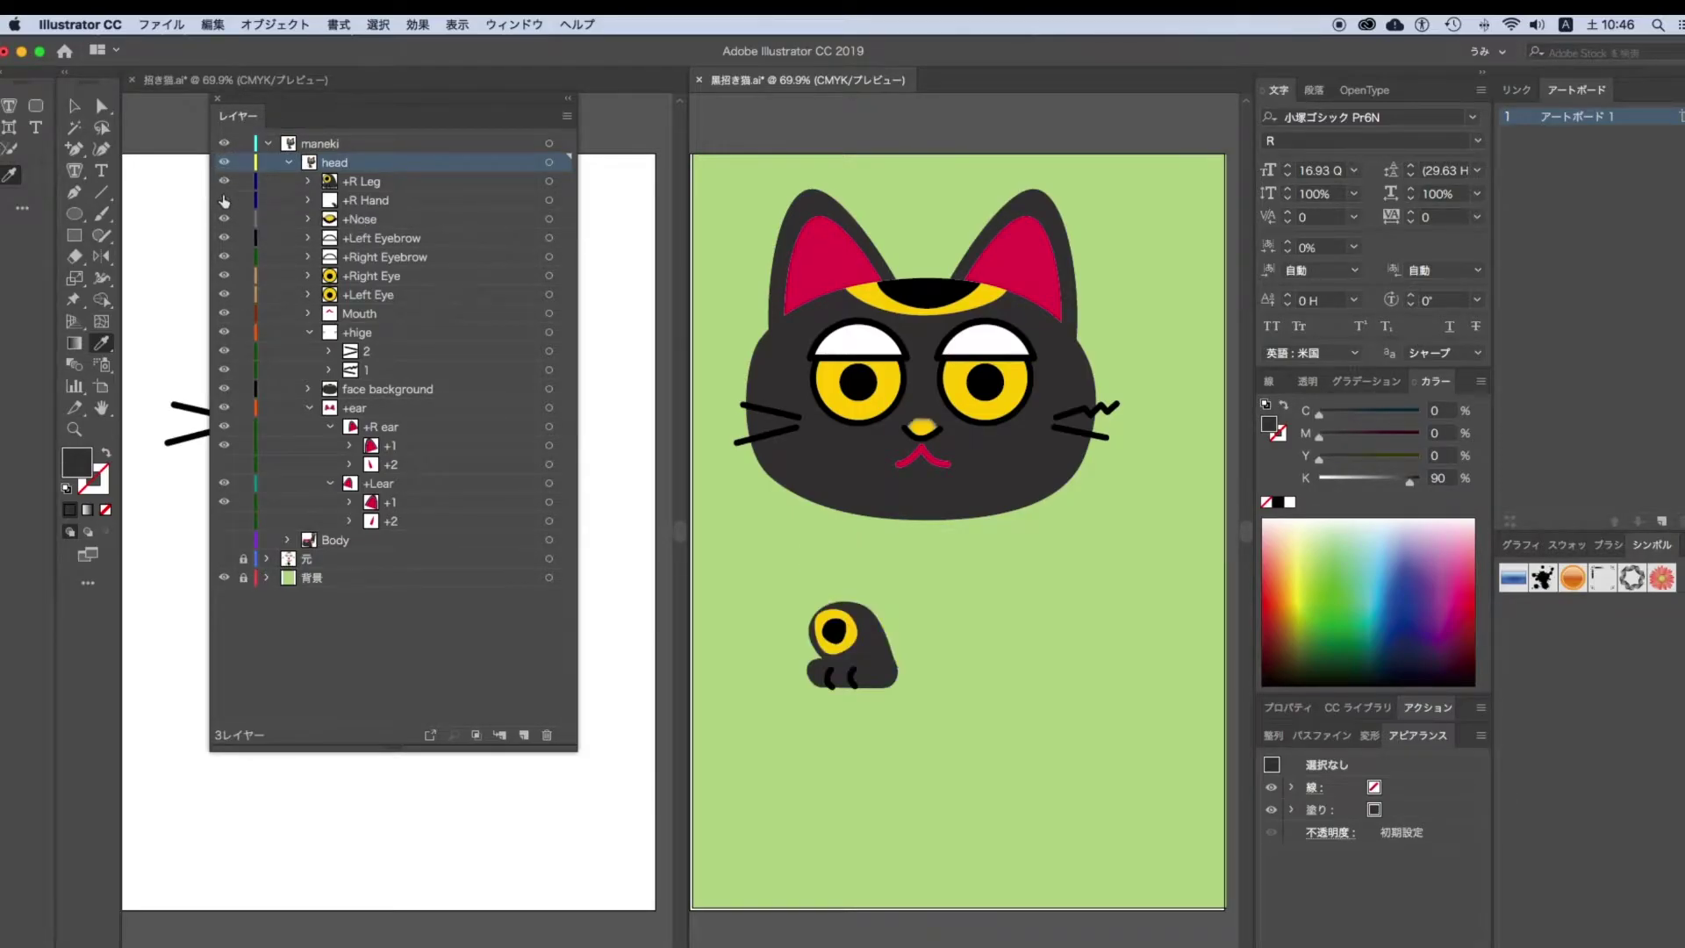
- Select the white left eyebrow and extend the selection to every object with the same fill and stroke
click(309, 238)
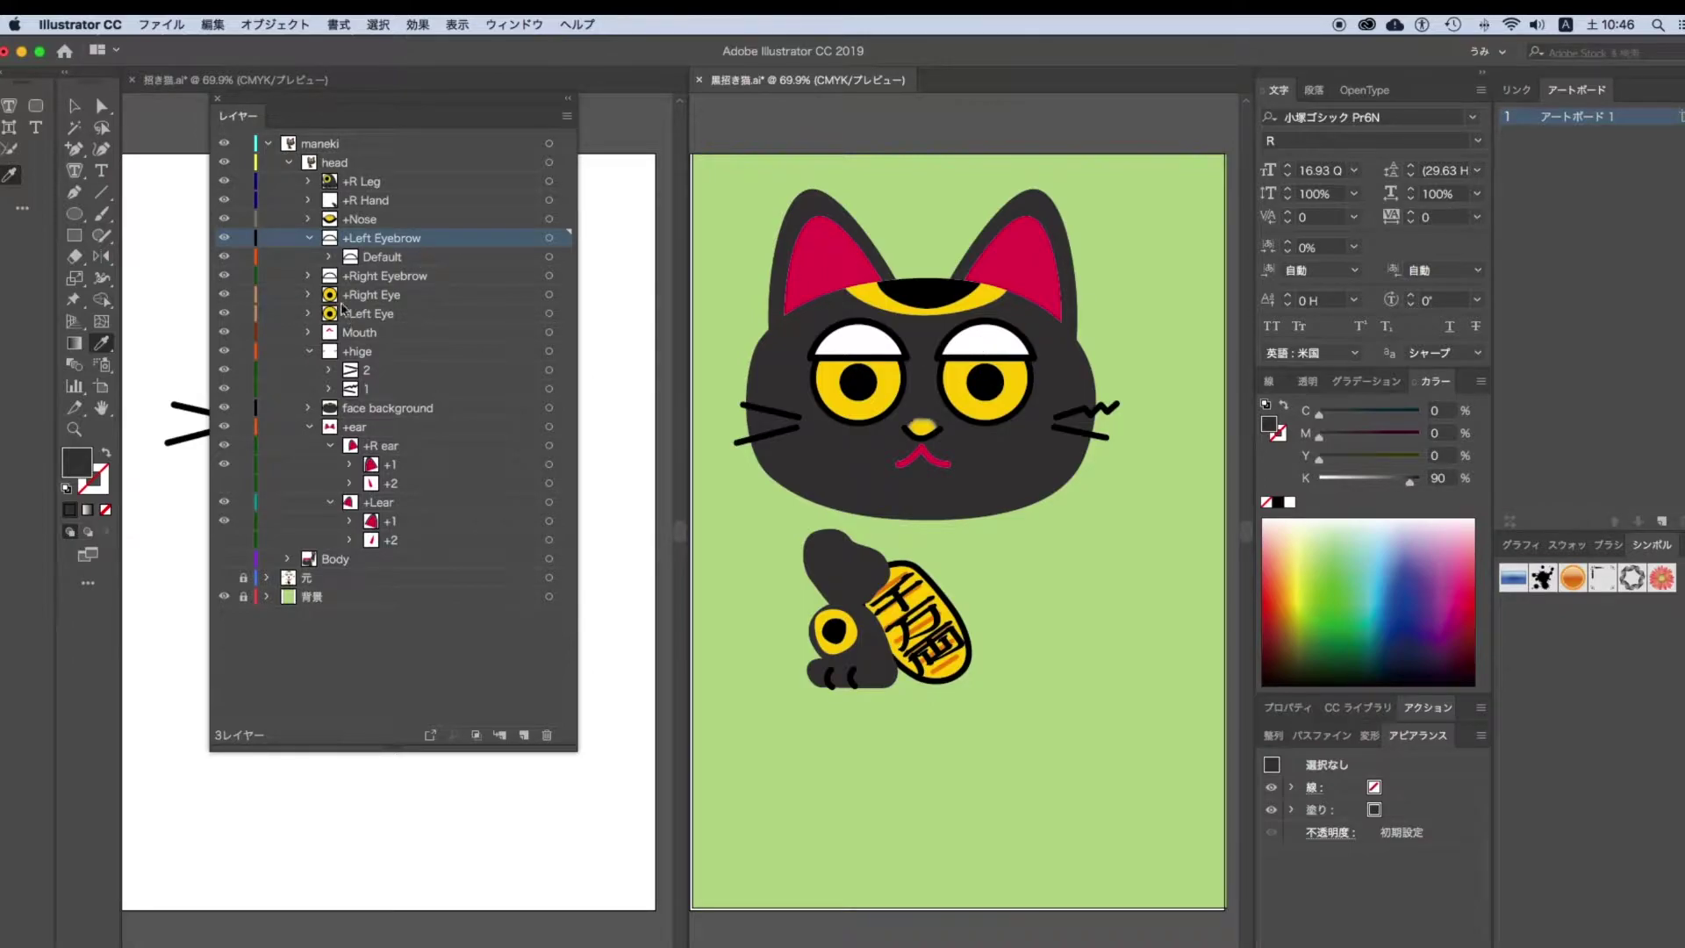
click(993, 352)
shift+click(858, 340)
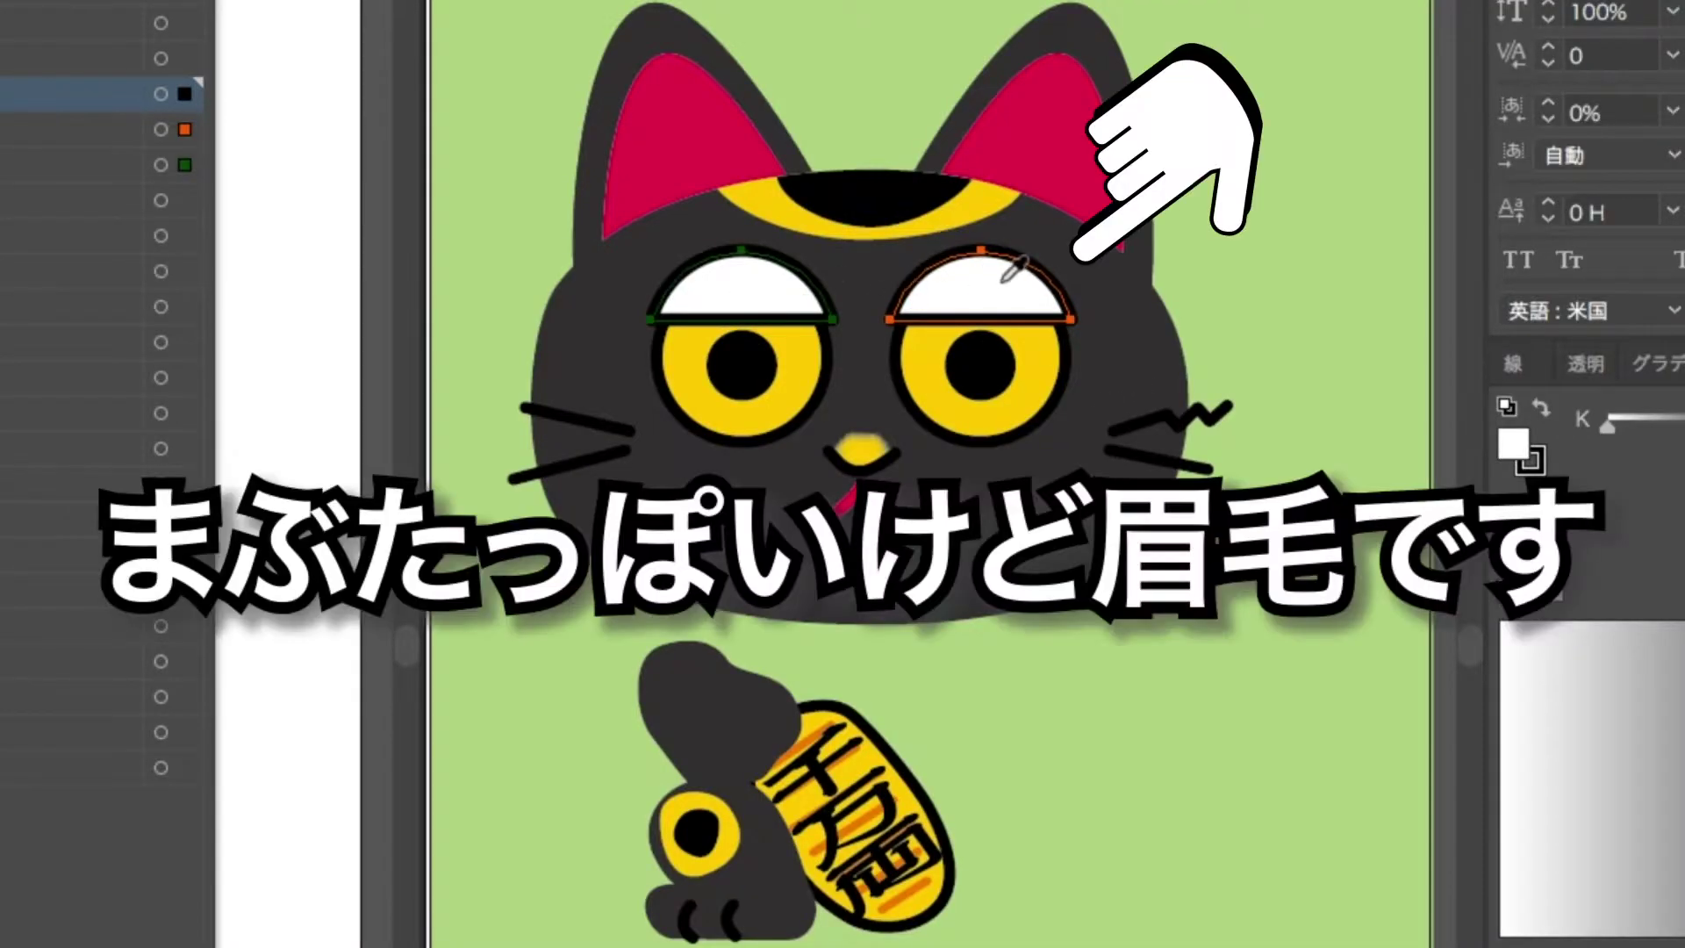
shift+click(841, 318)
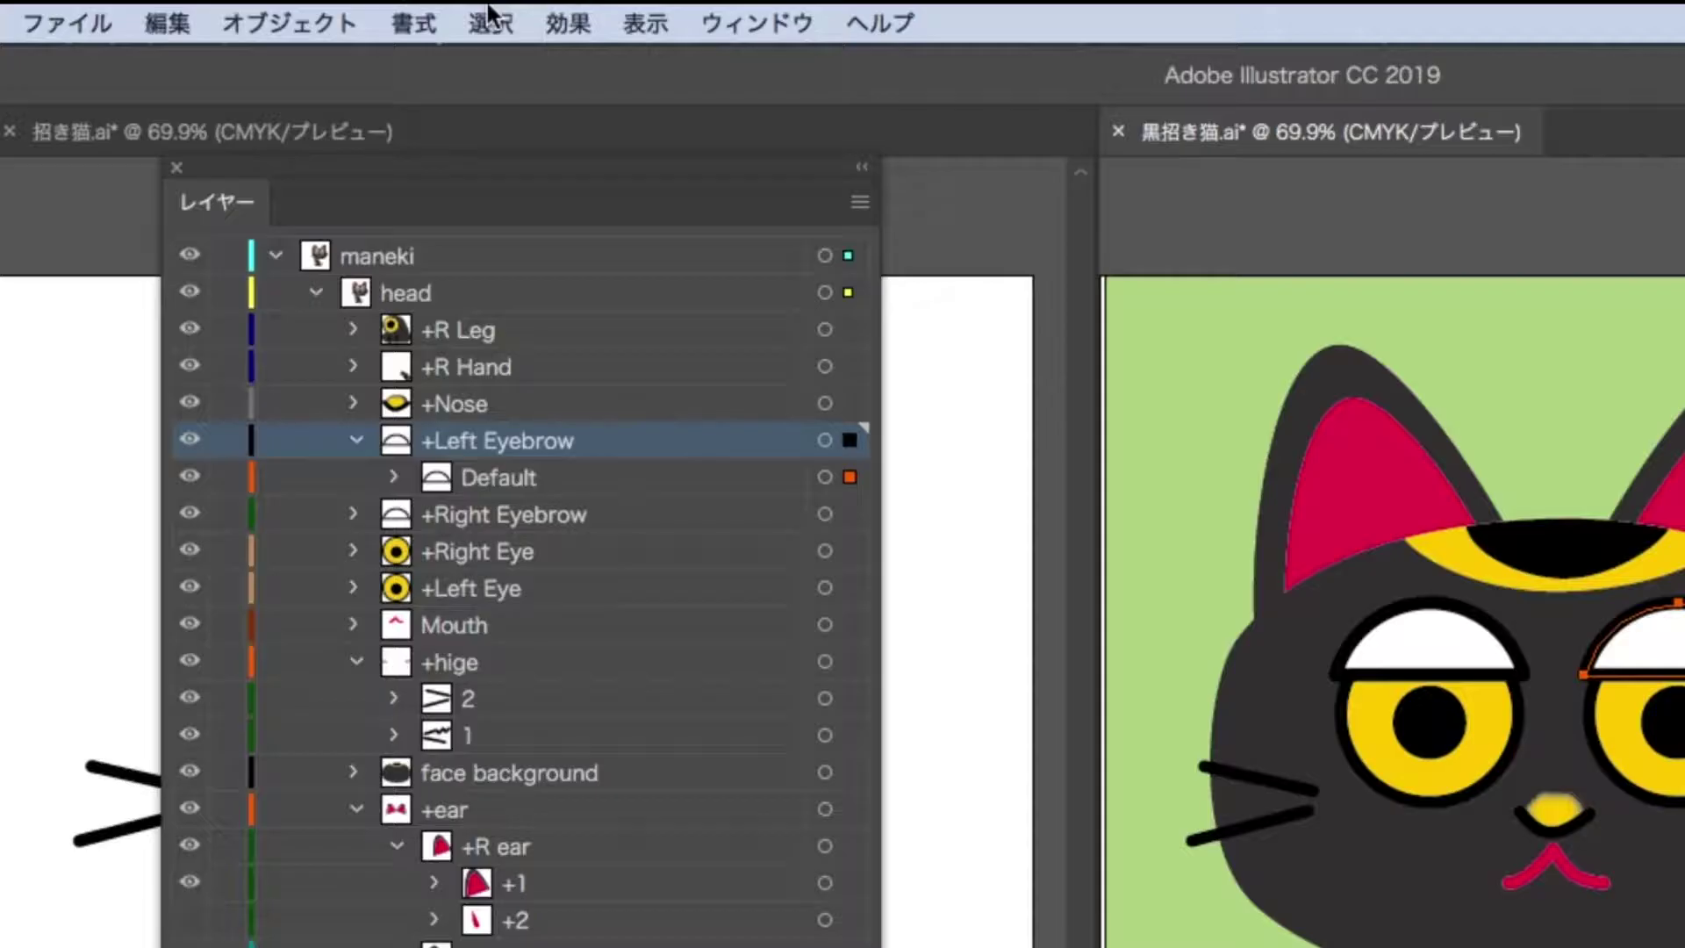
click(379, 22)
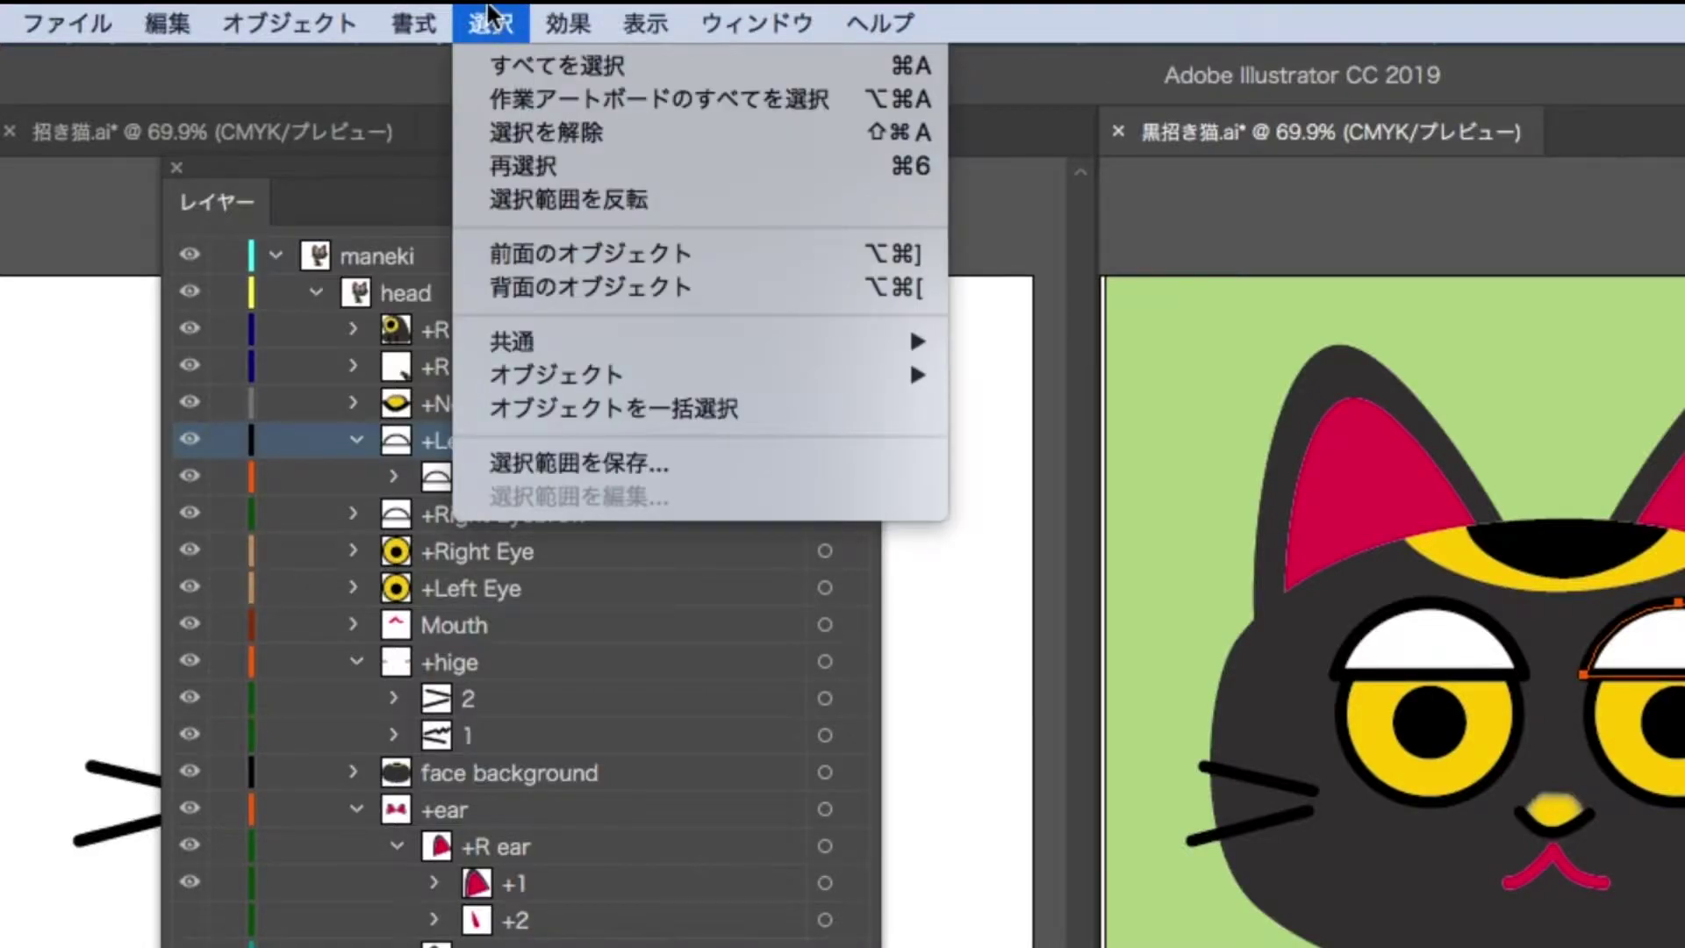
mouse_move(621, 346)
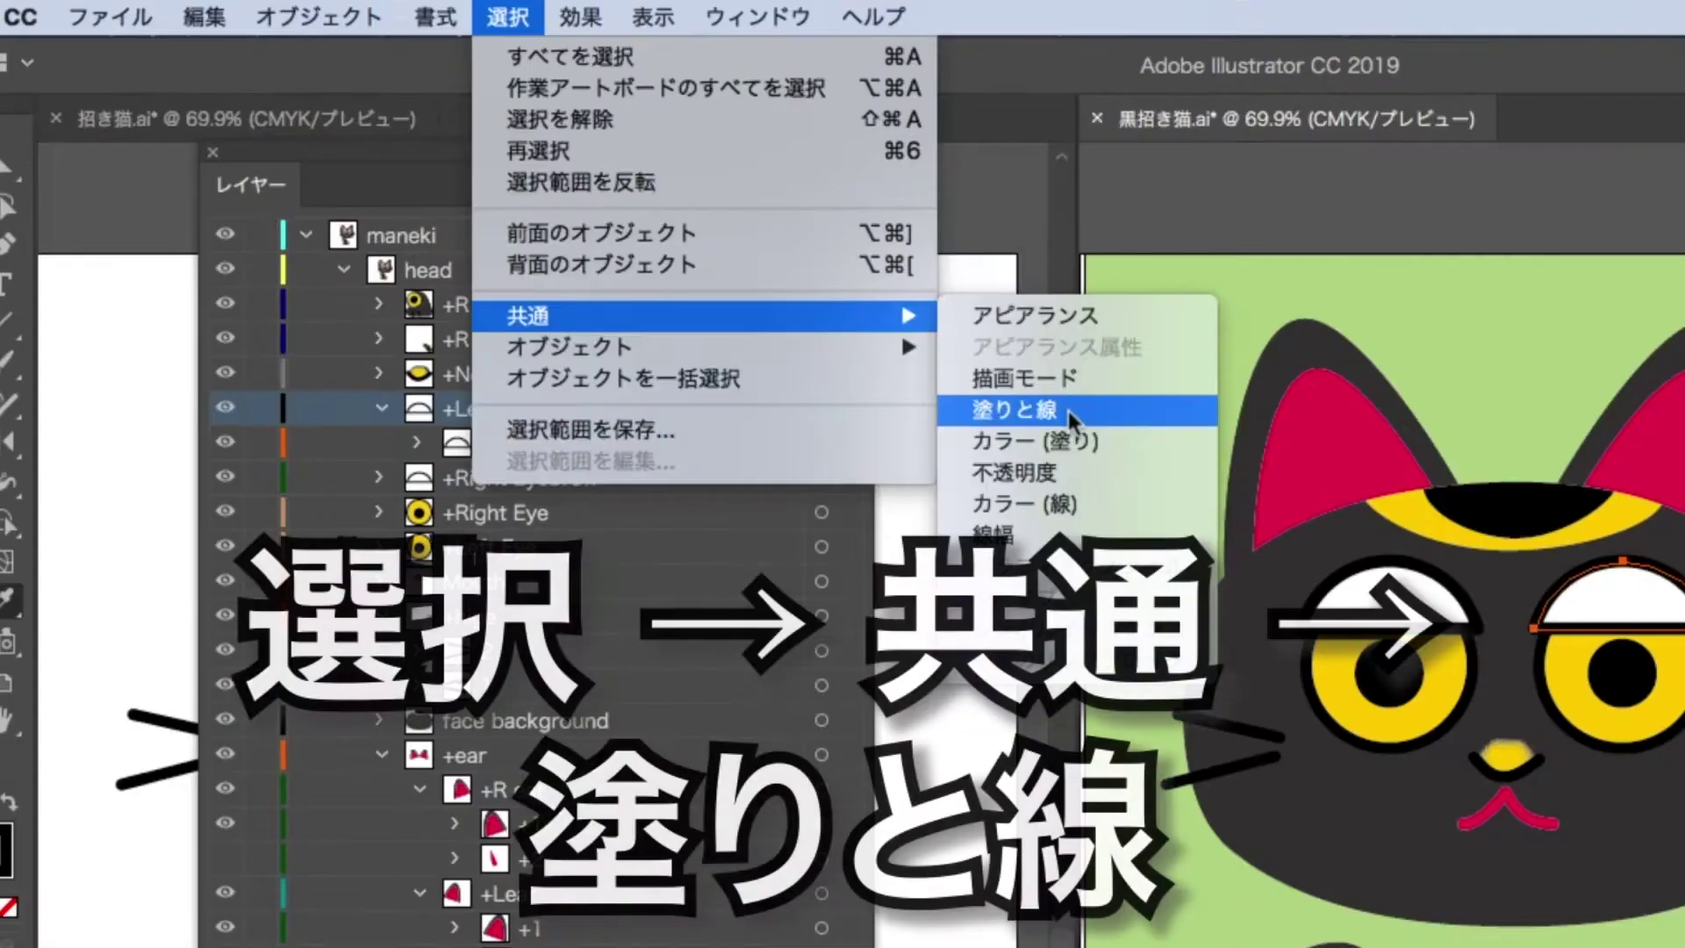
click(1045, 409)
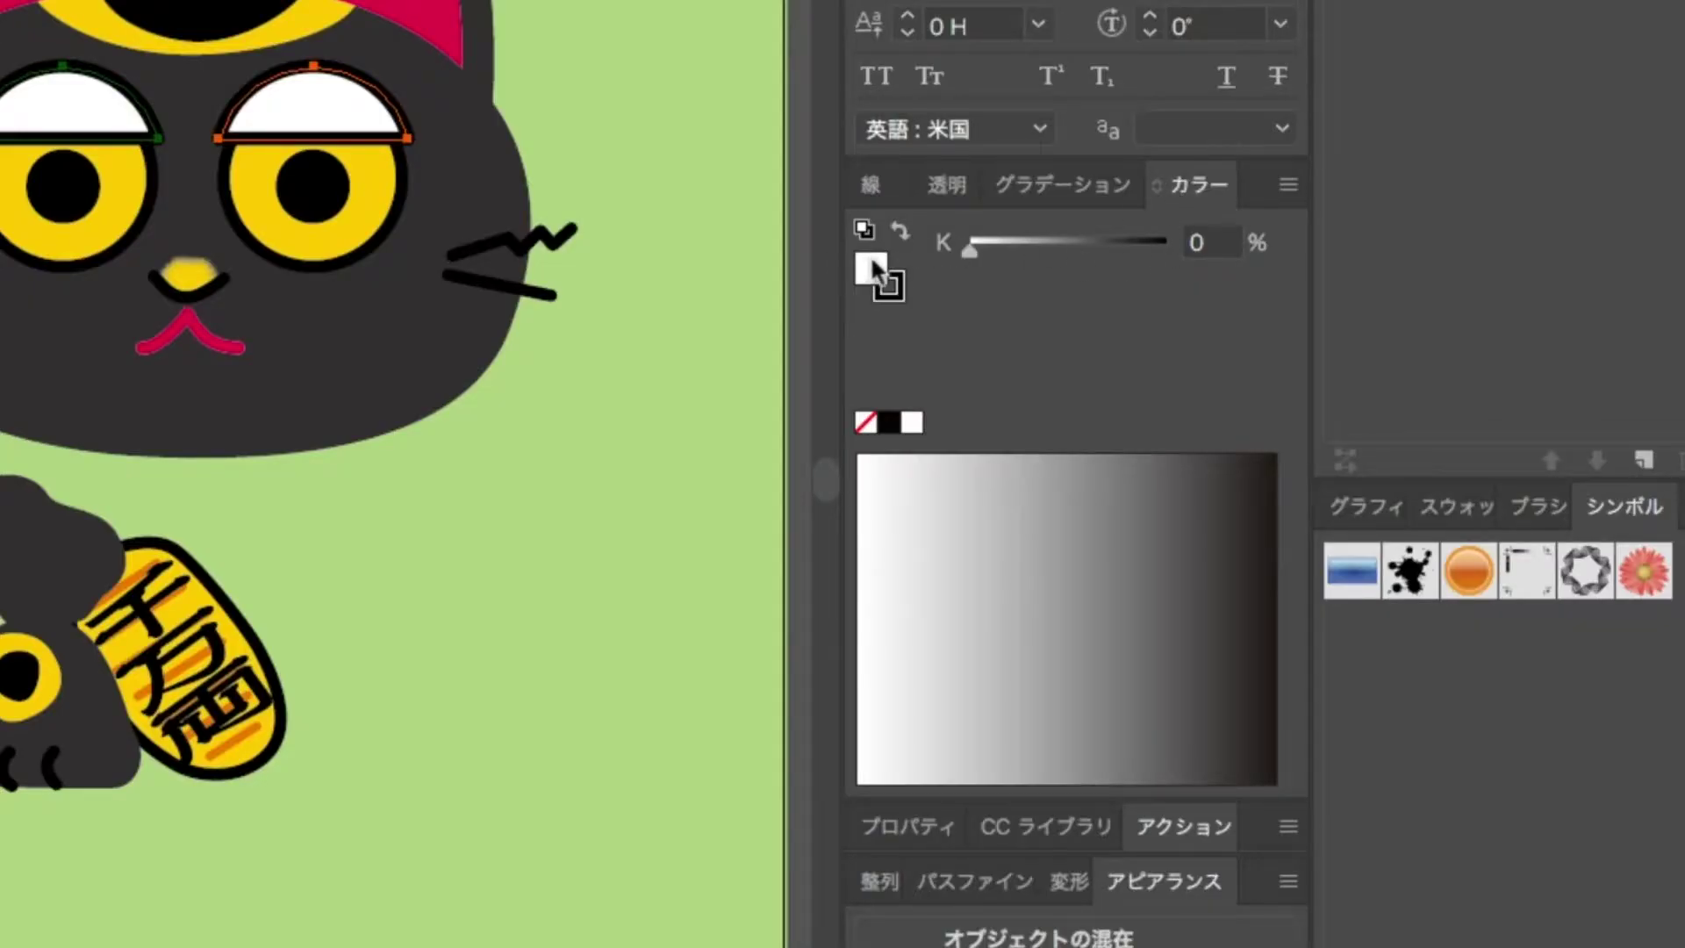
- Set the fill of both selected eyebrows to 90% black
click(1209, 242)
text(90)
key(Return)
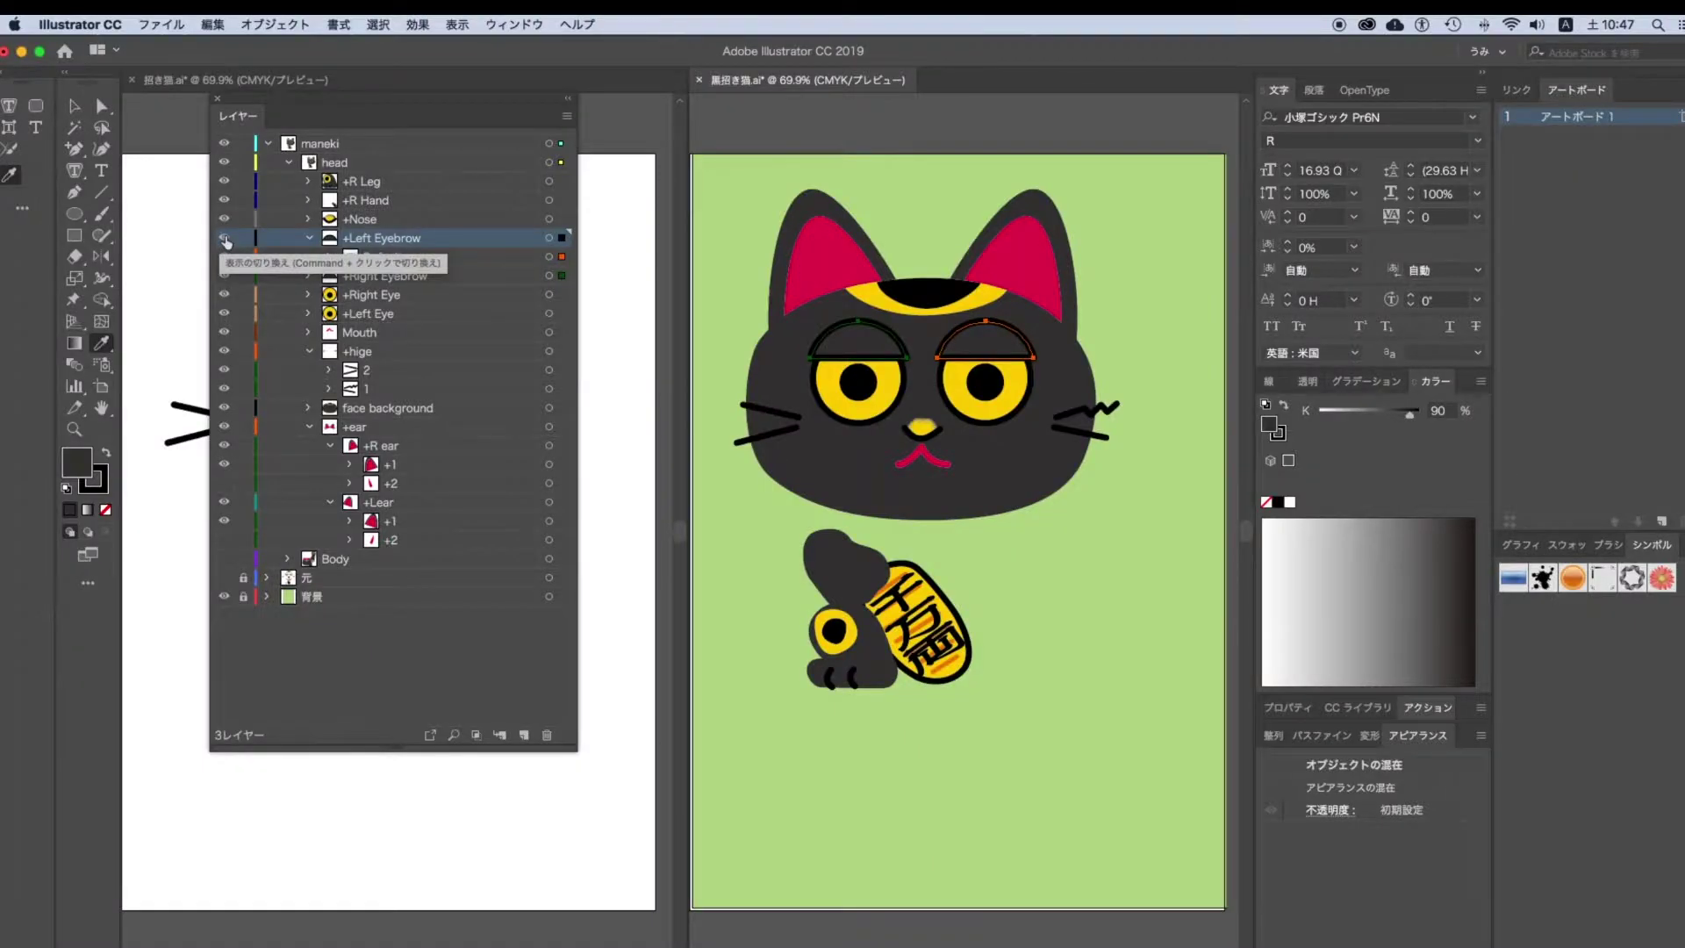
- Toggle the visibility of the +Left Eyebrow, Default and +Right Eyebrow layers to check their fills
click(225, 239)
click(225, 240)
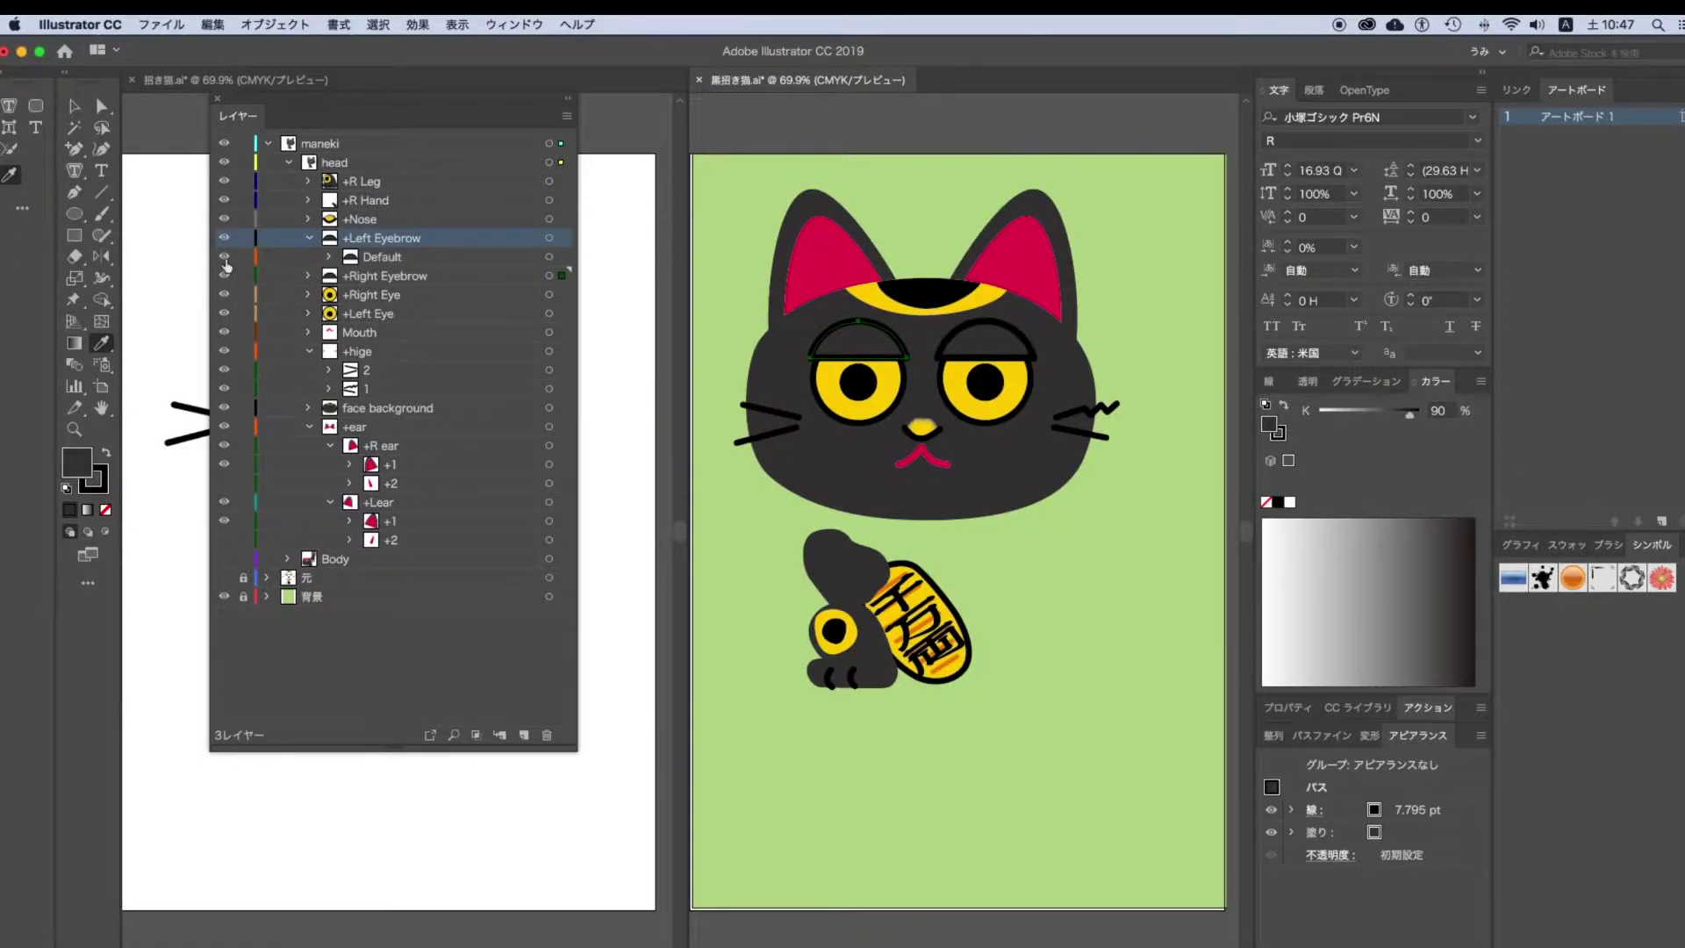
click(225, 256)
click(224, 256)
click(224, 276)
click(224, 278)
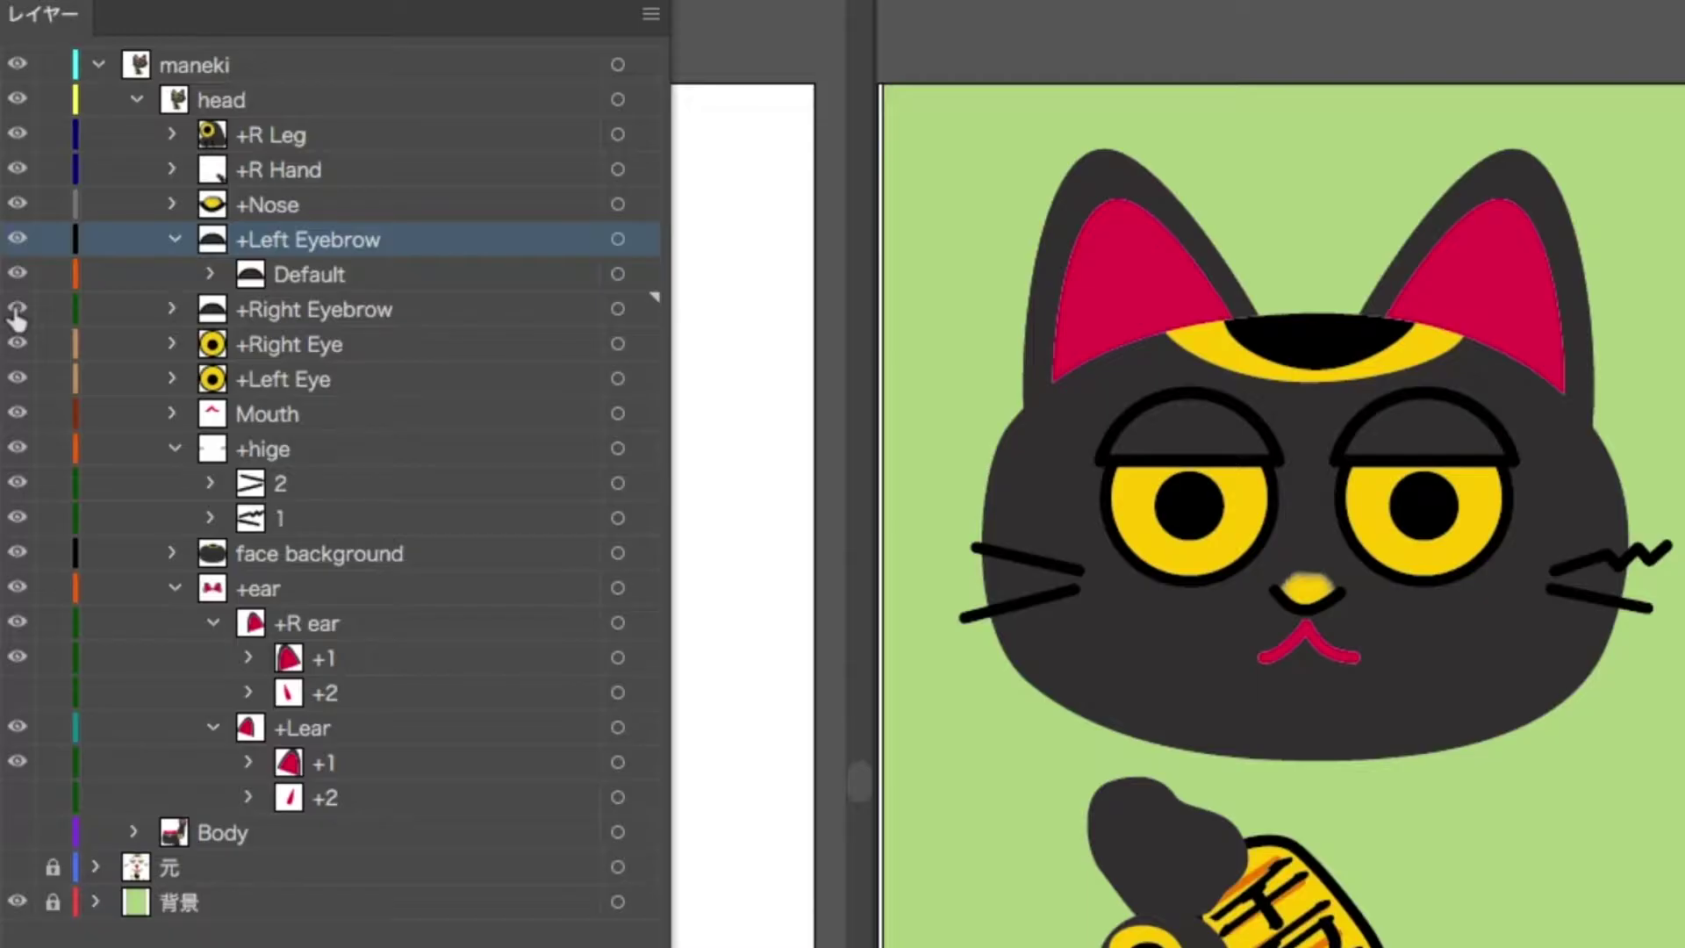
- Inspect the Mouth sublayers, and check the face background and ear layers for leftover white parts
click(170, 413)
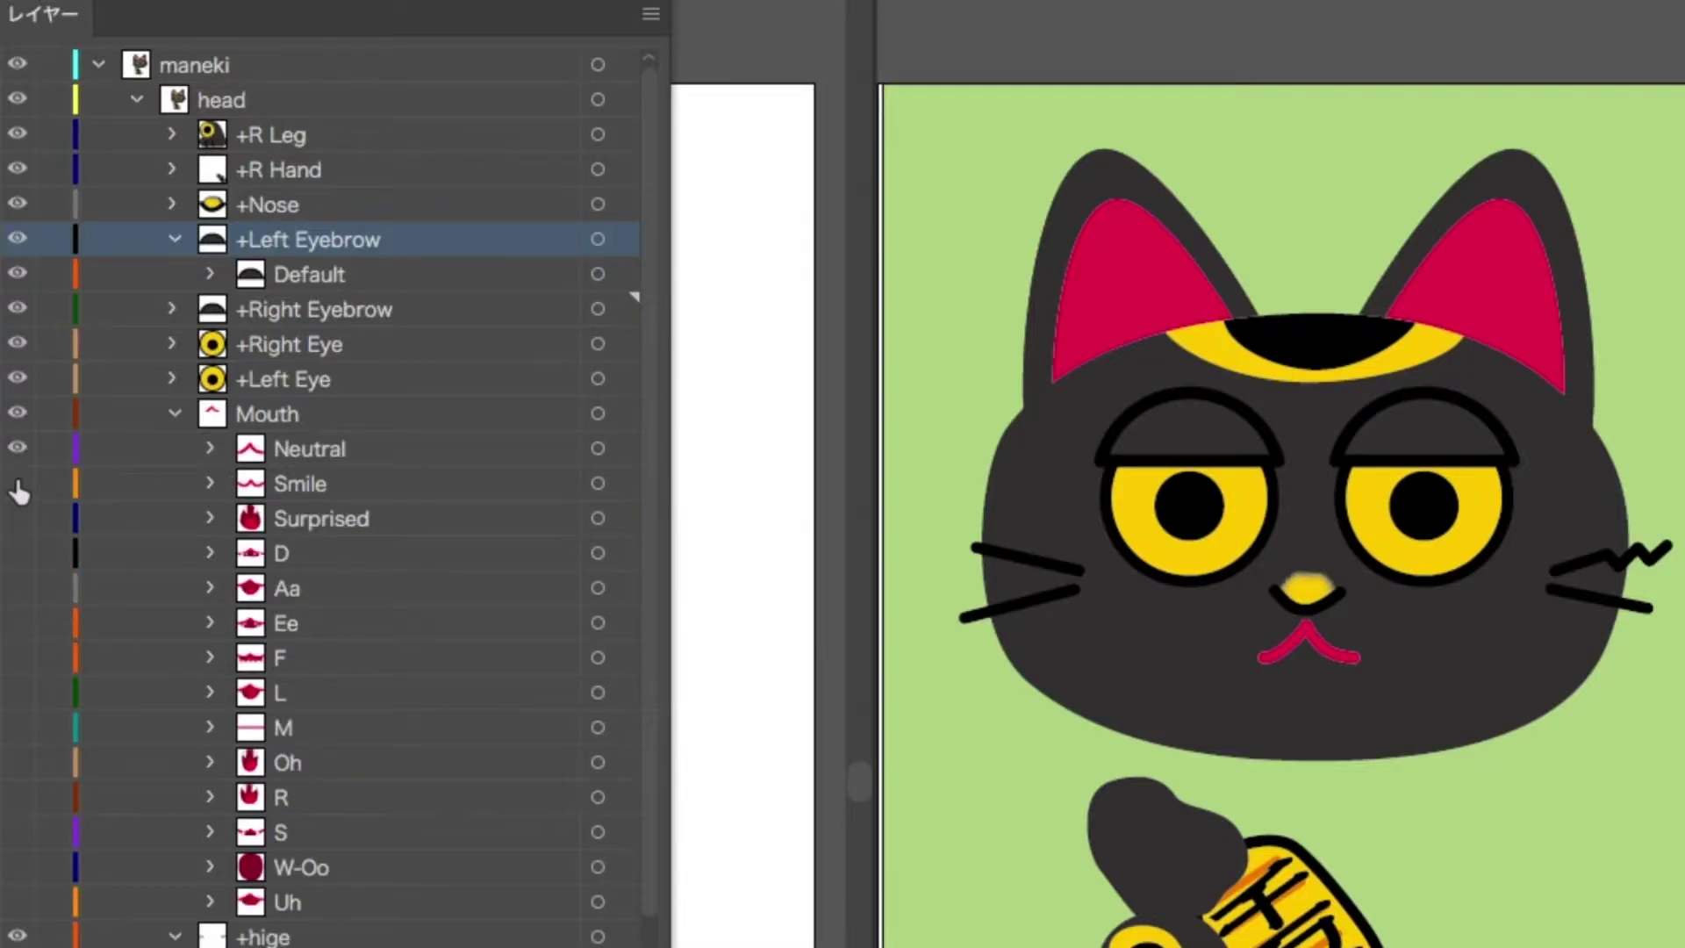
click(18, 517)
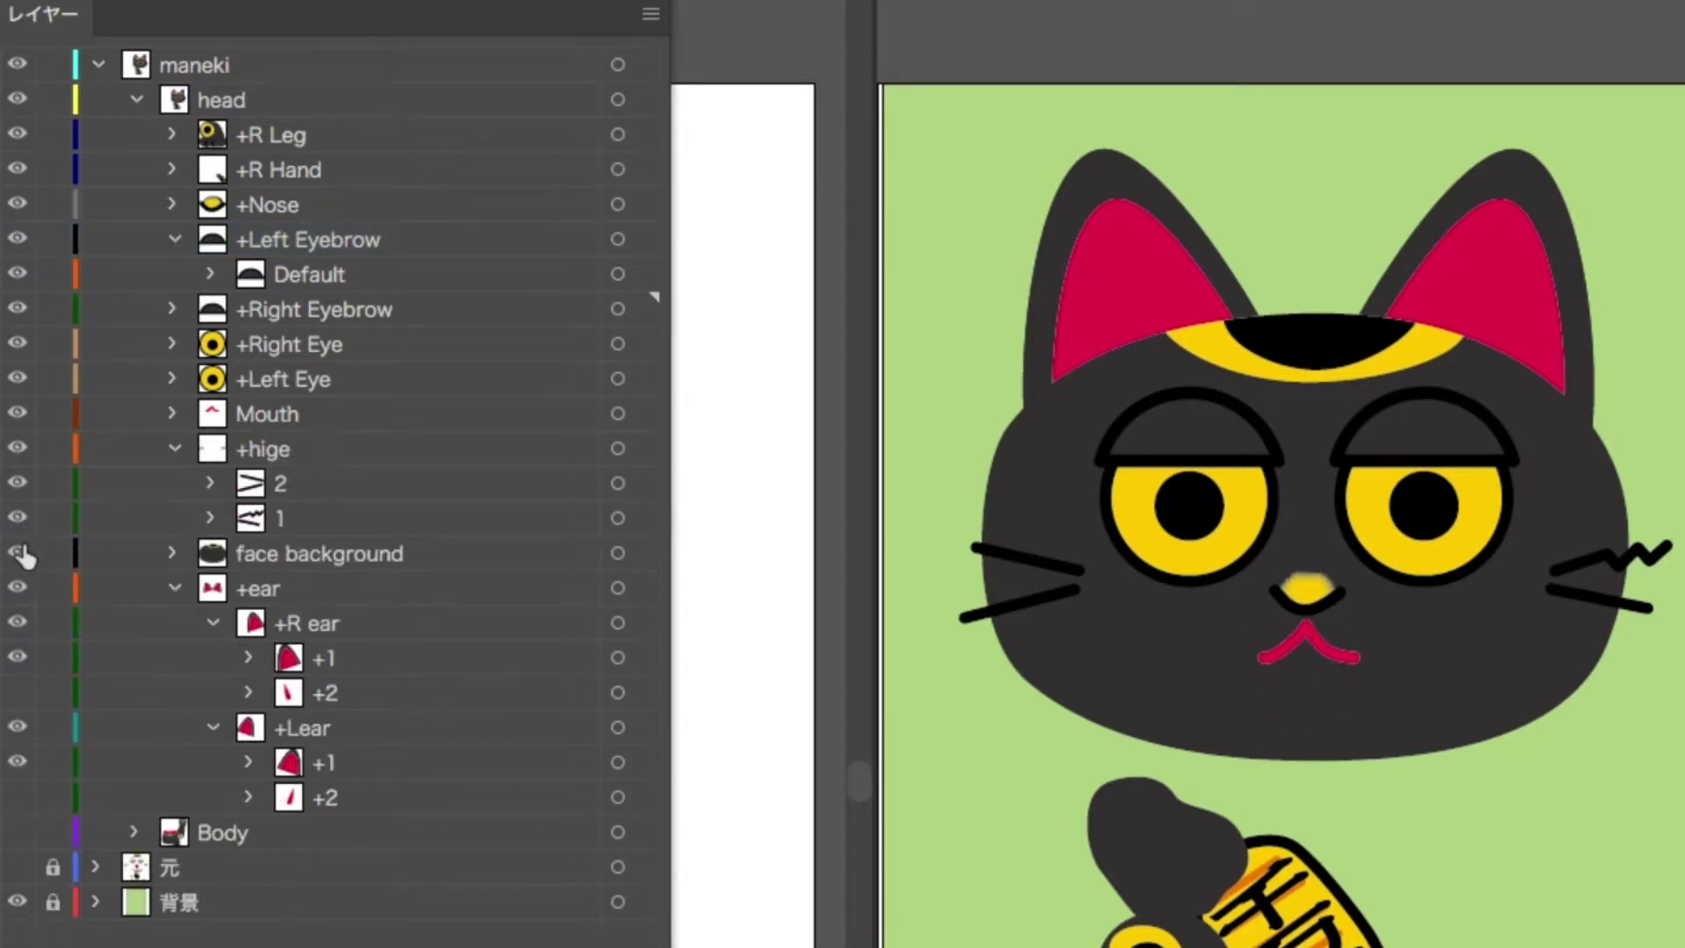
click(18, 555)
click(17, 595)
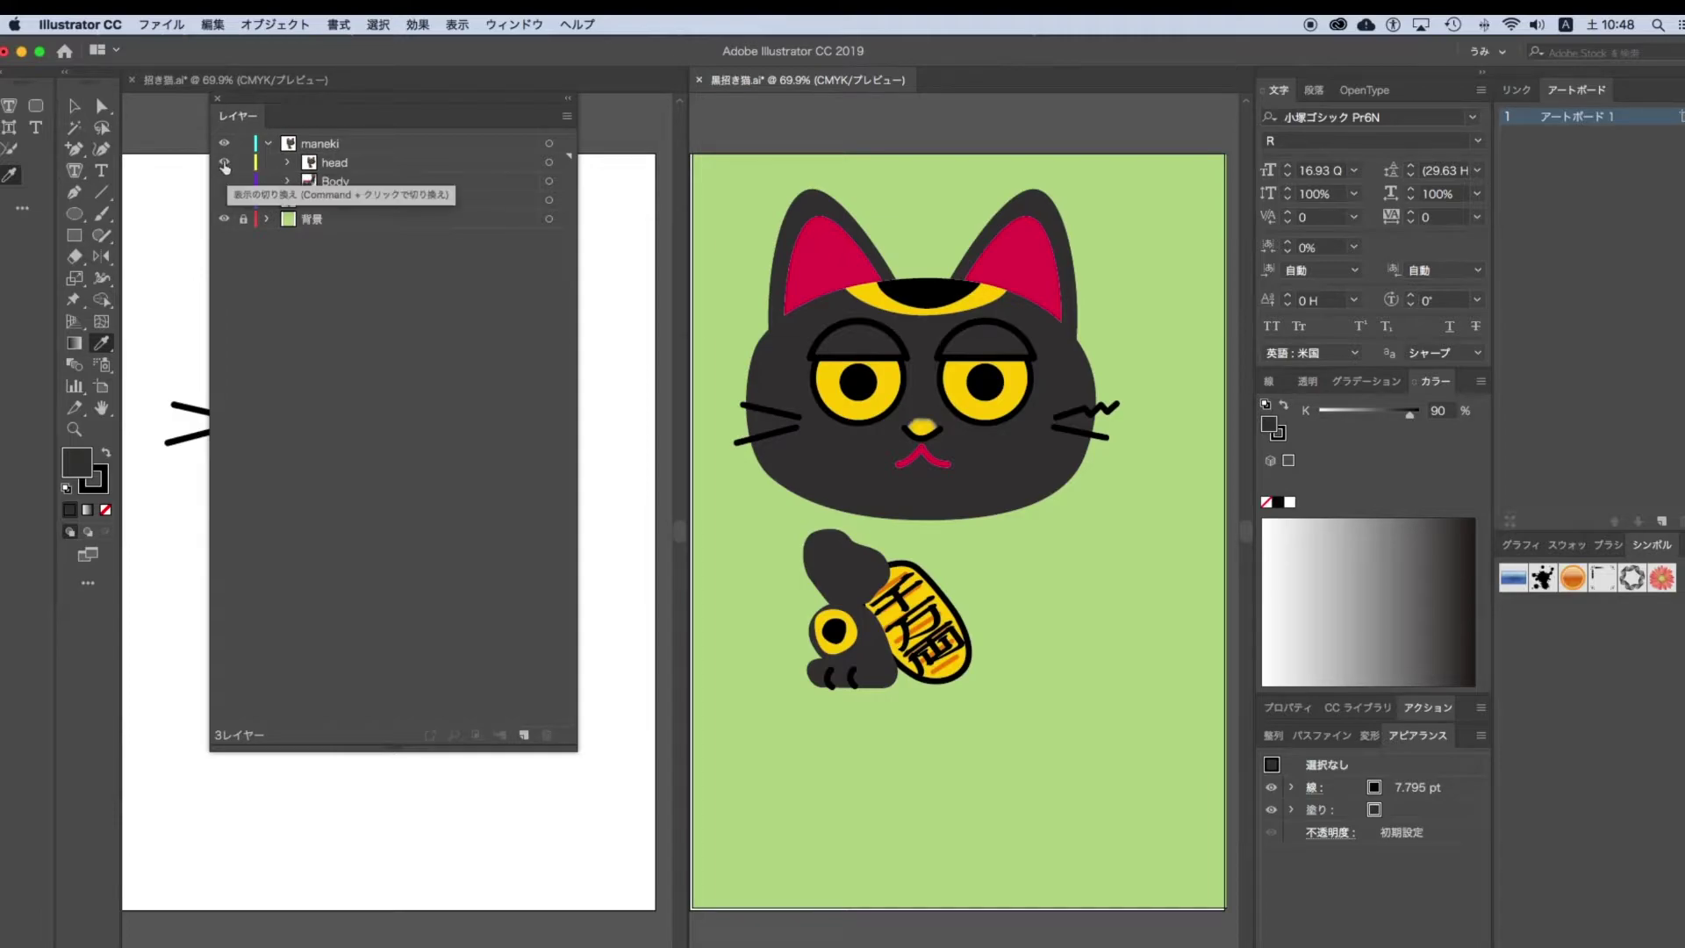
- Hide the head layer, show the Body layer and expand it to inspect its parts
drag(225, 165, 225, 200)
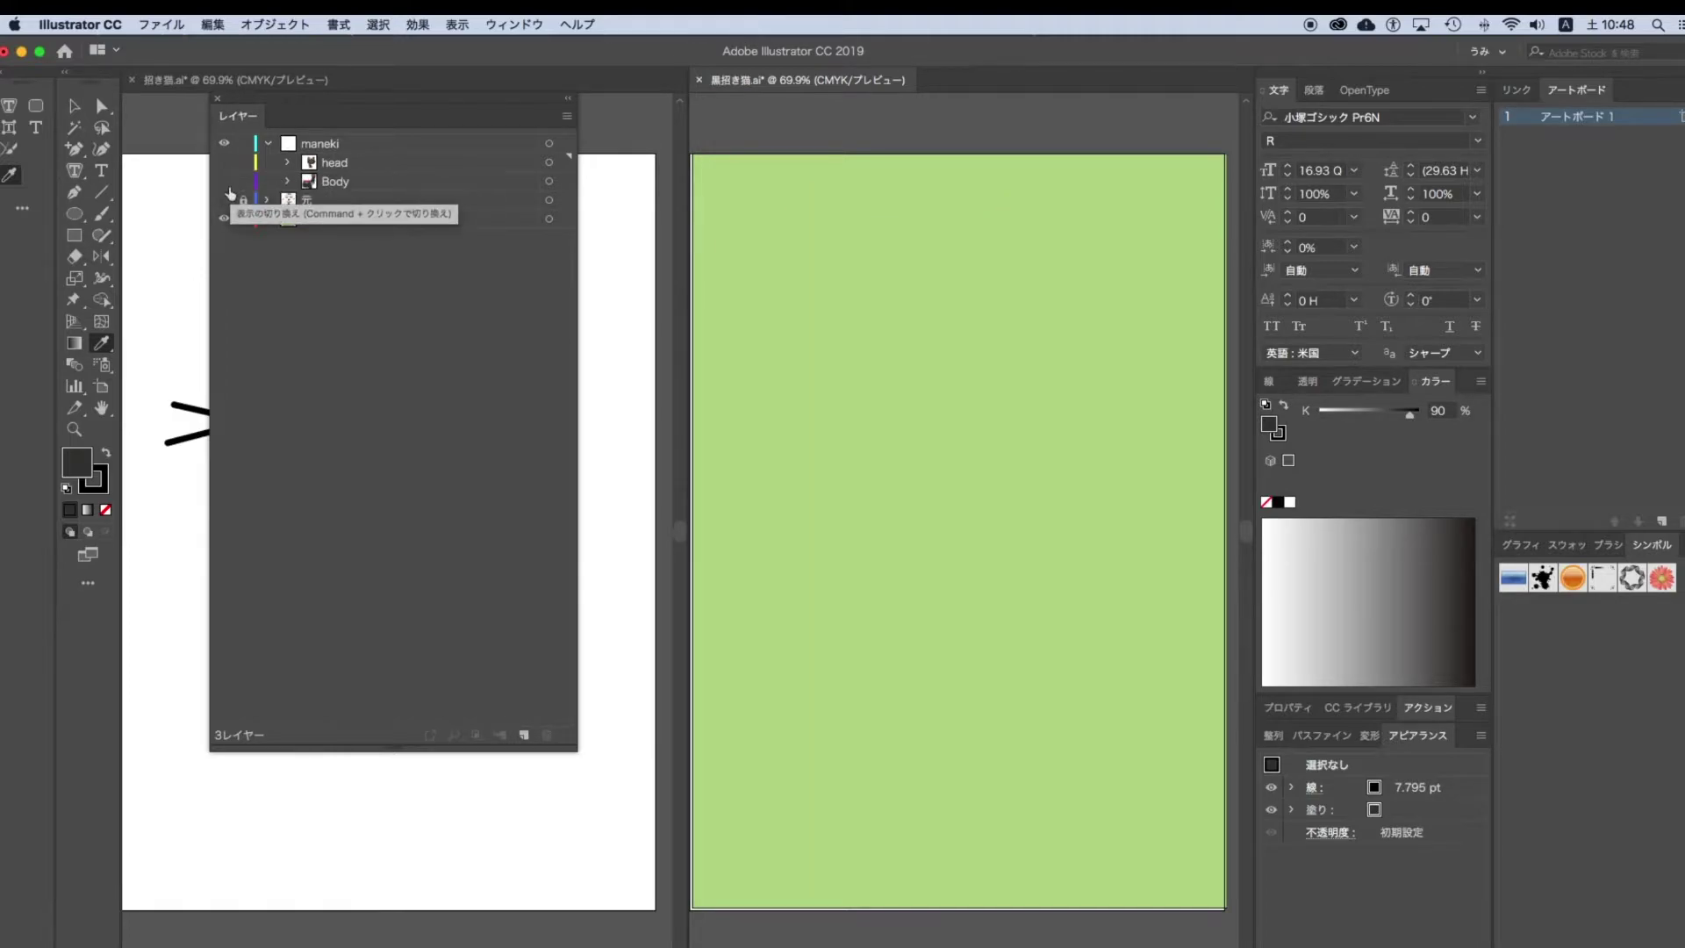
click(225, 181)
click(289, 181)
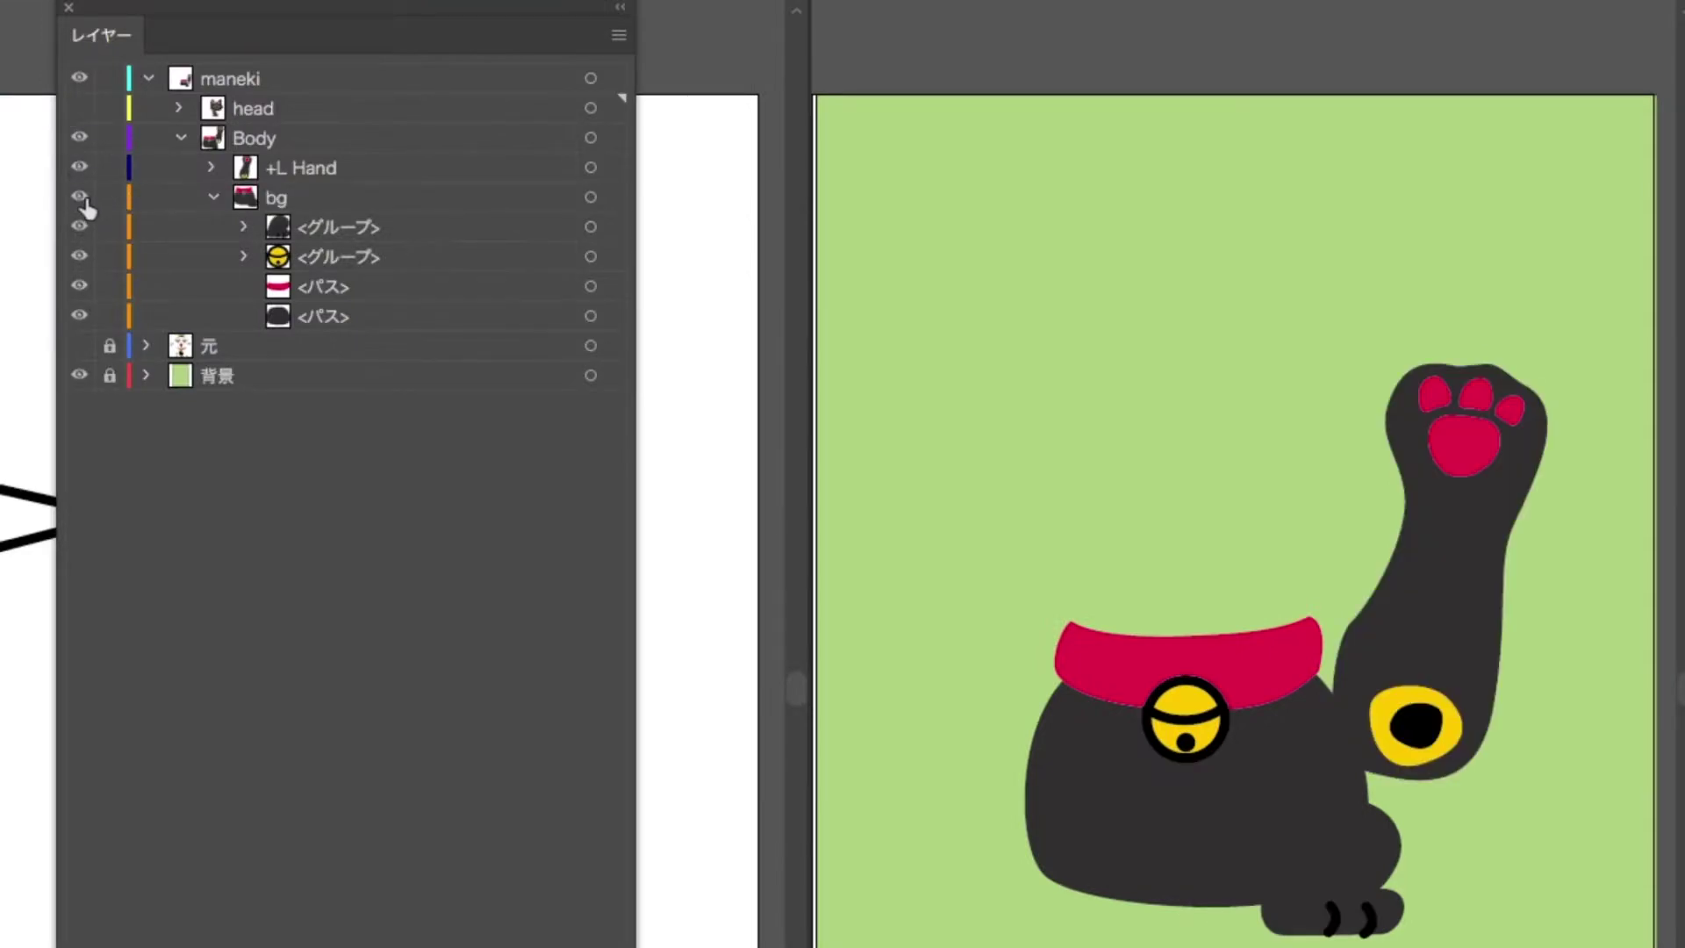
- Toggle the visibility of the bg sublayer in Body to check it for leftover white parts
click(81, 198)
click(81, 198)
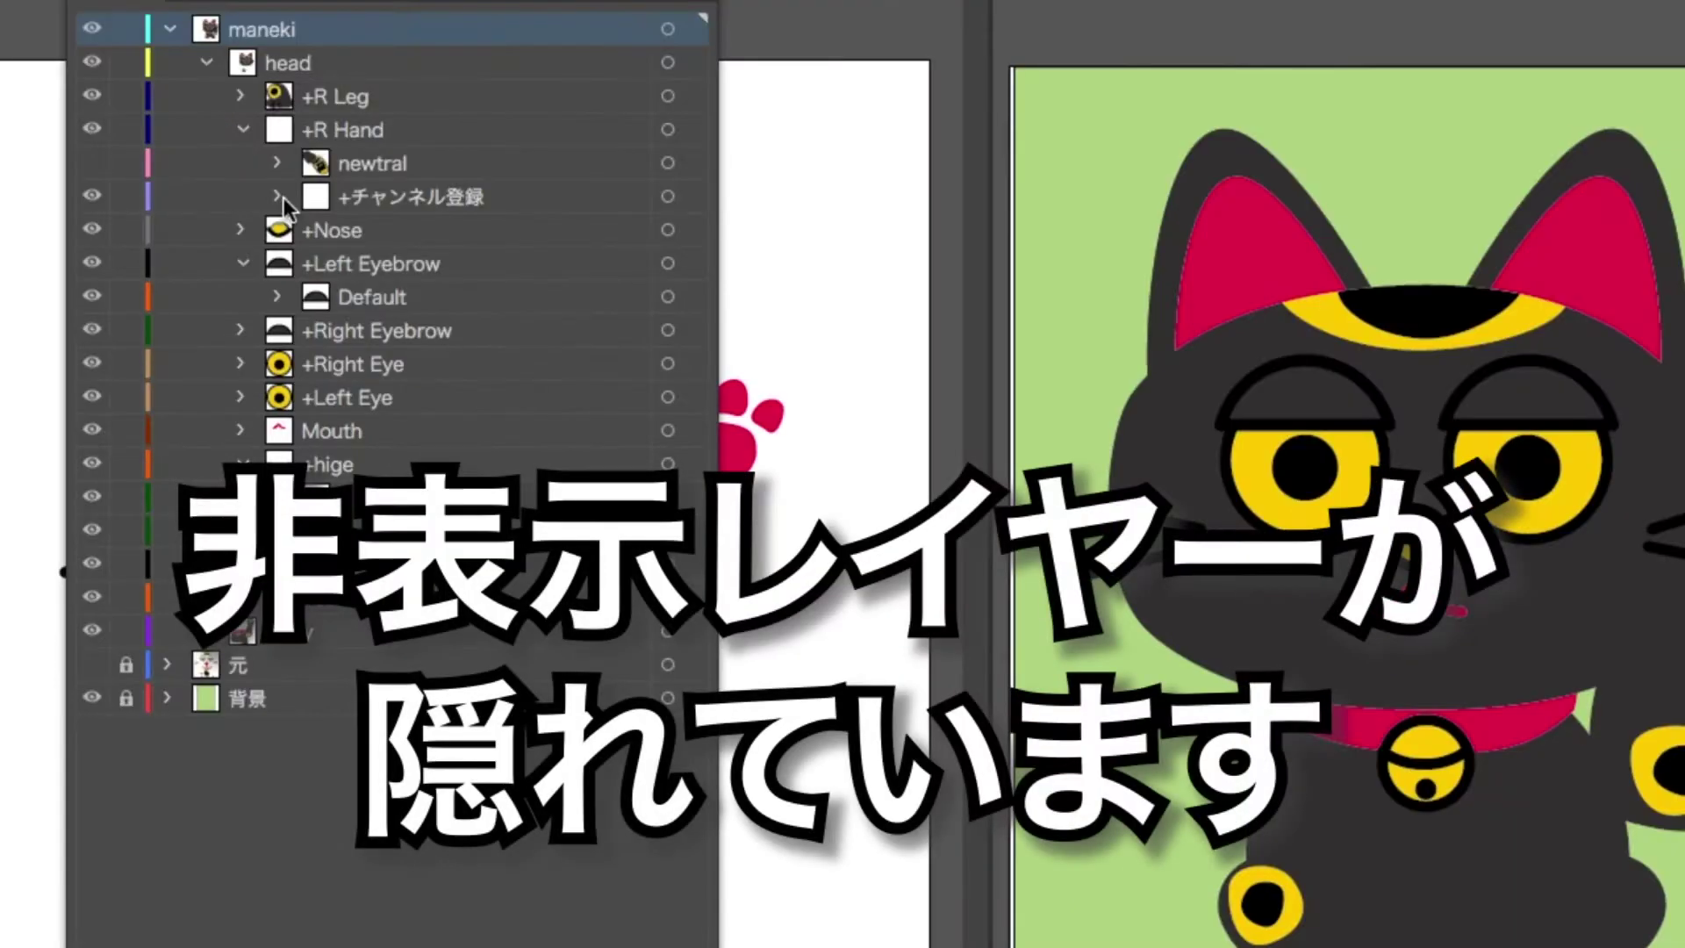
- Expand the +チャンネル登録 layer under +R Hand and show its hidden sublayers 1 and 2
click(281, 197)
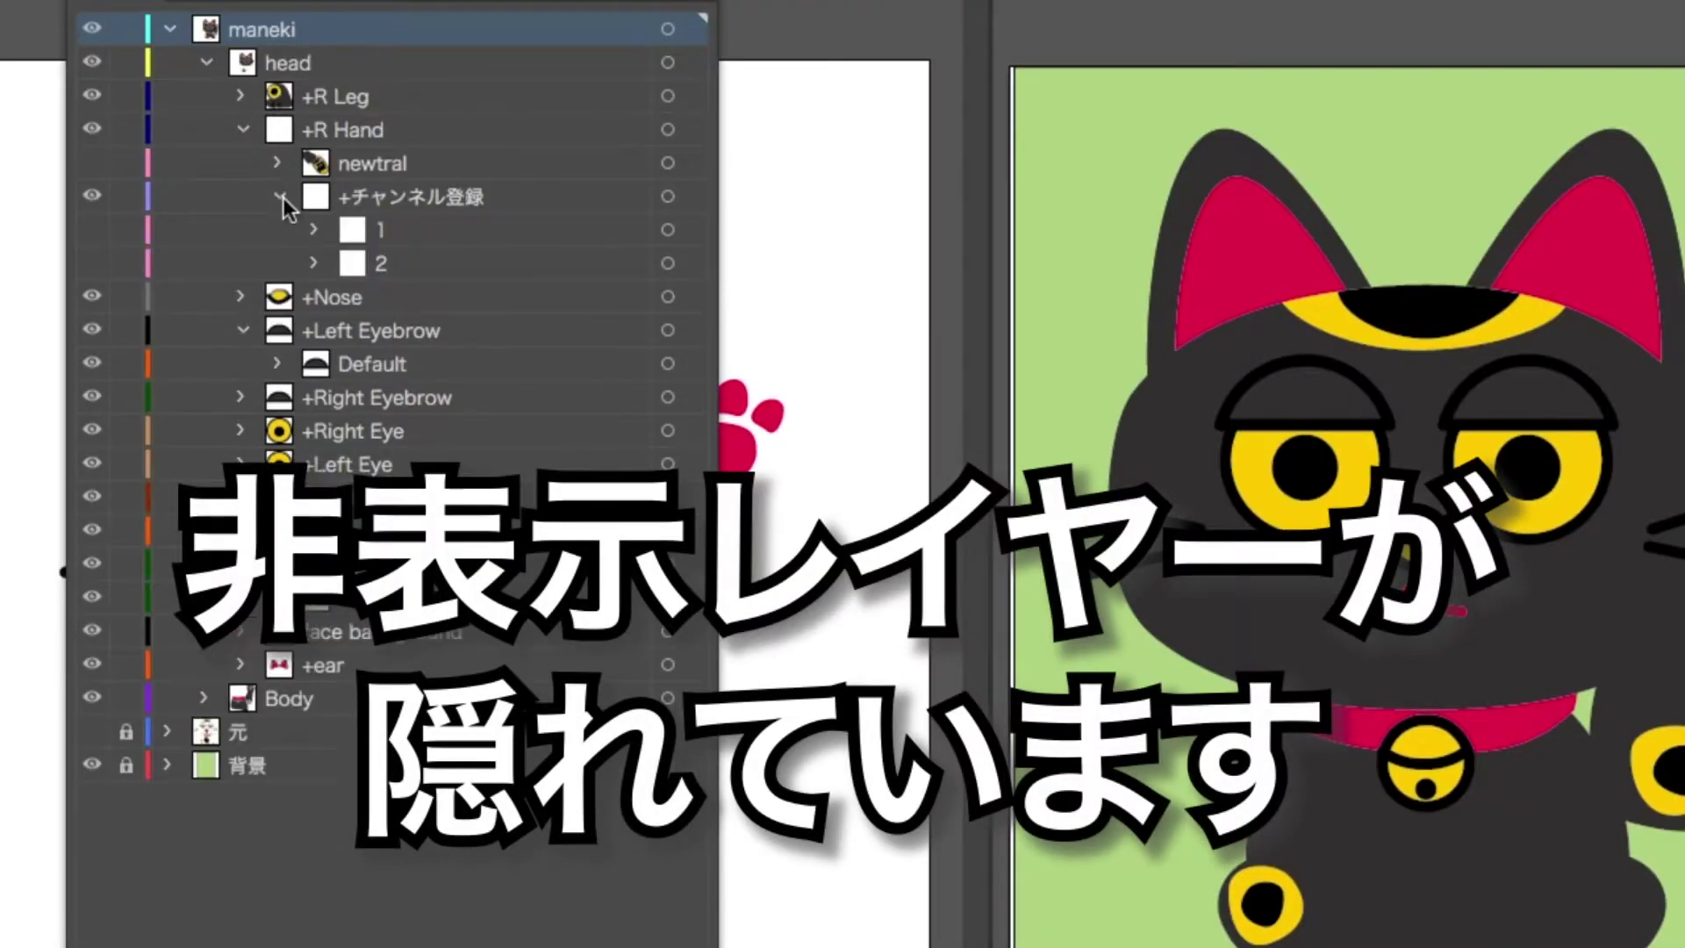
click(494, 237)
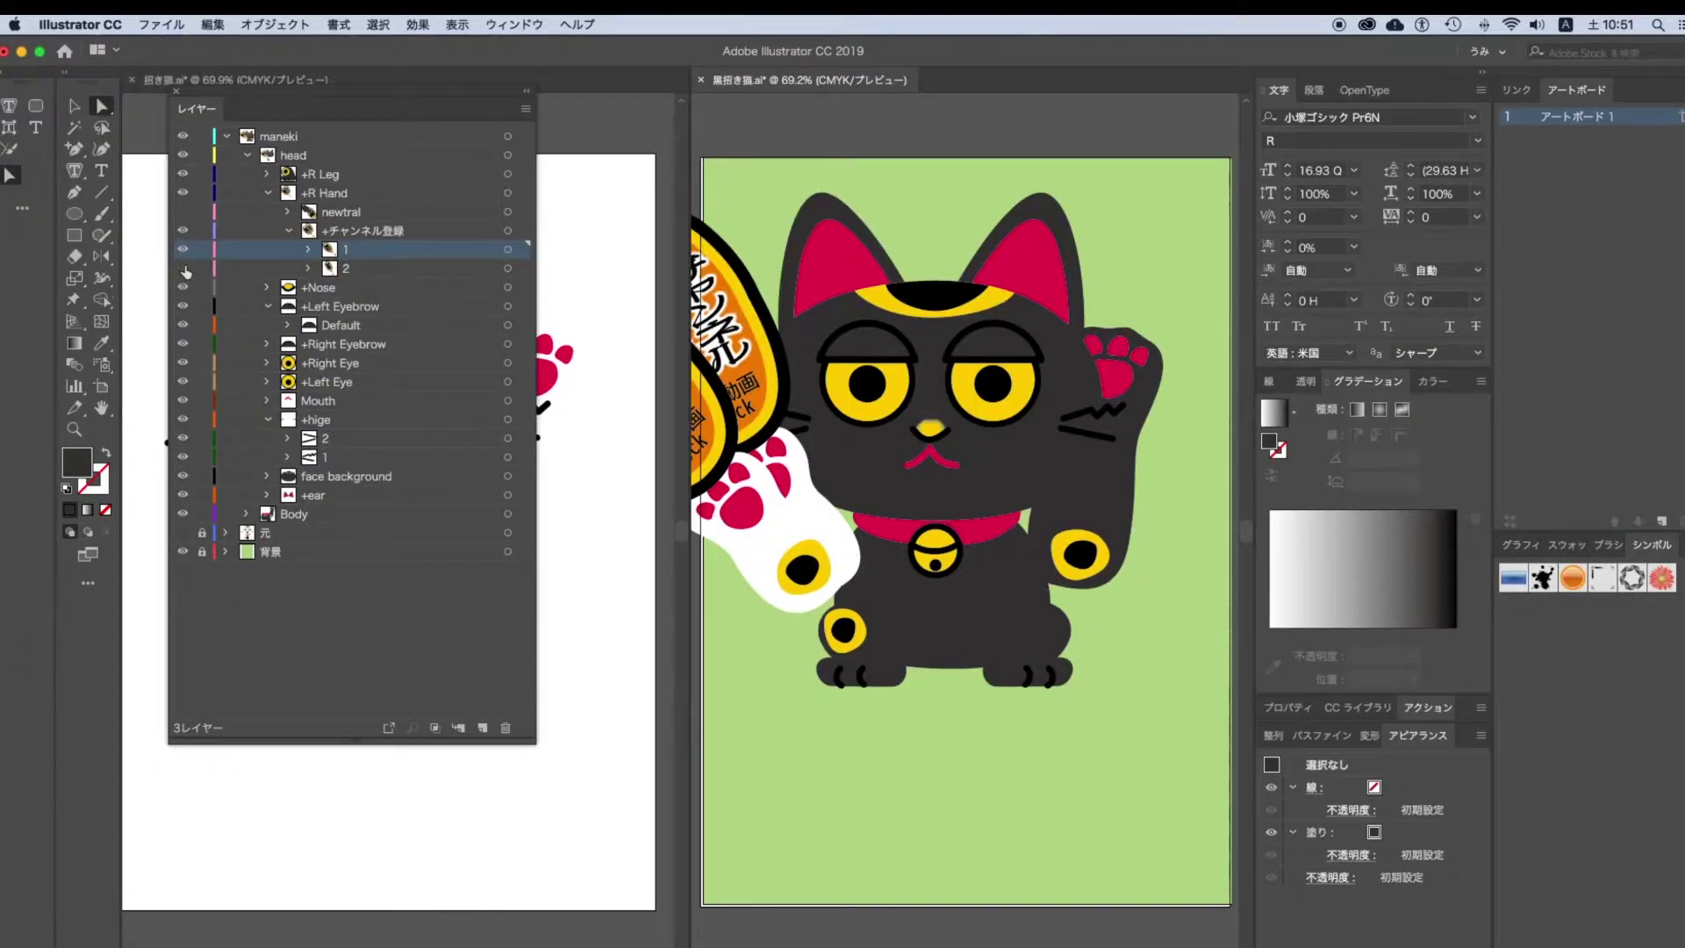
click(183, 269)
click(184, 269)
- Recolour the white hands of both +チャンネル登録 sublayers with the cat's dark grey using the Eyedropper, and hide the two sublayers
click(828, 533)
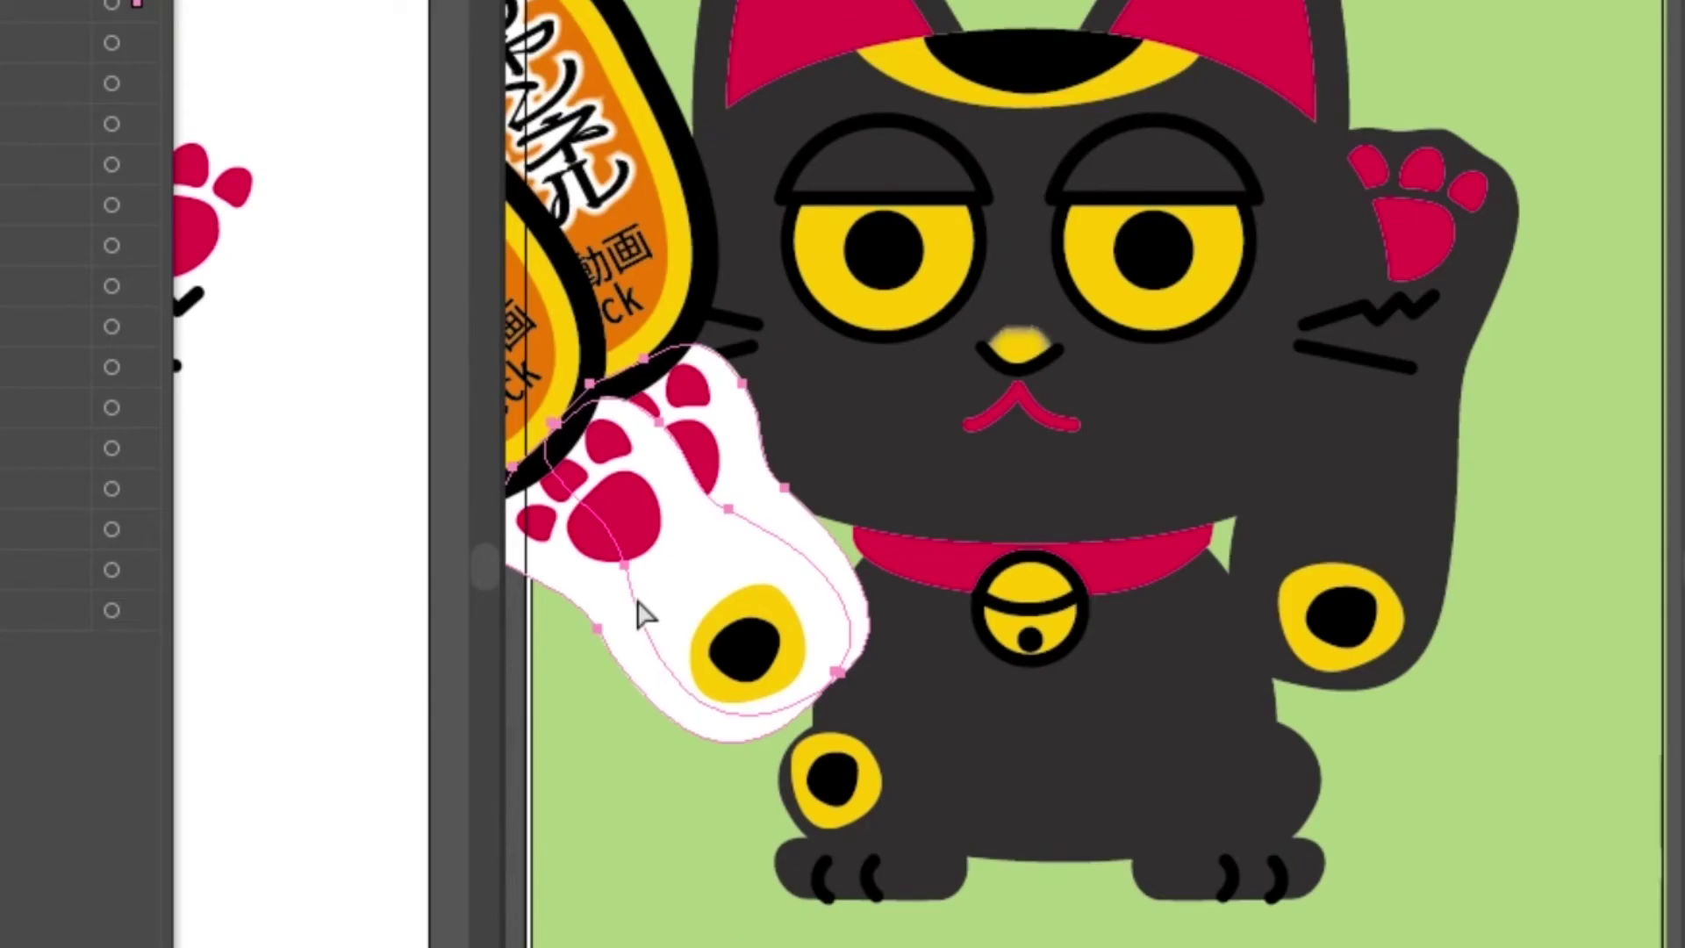
key(i)
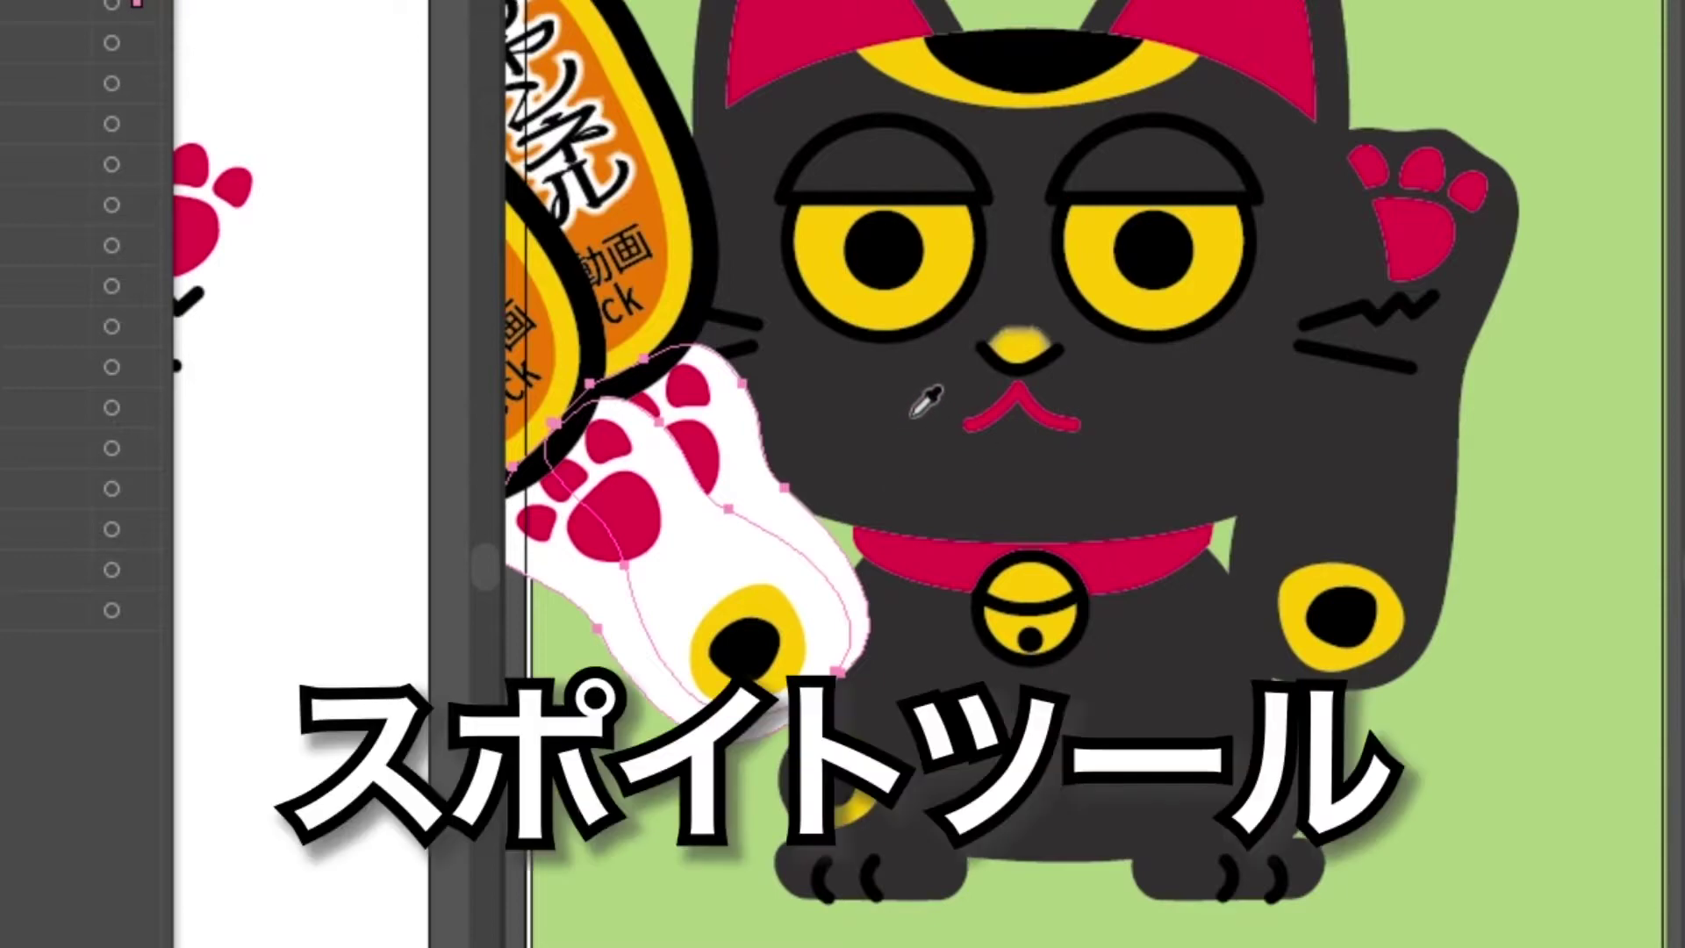
click(878, 459)
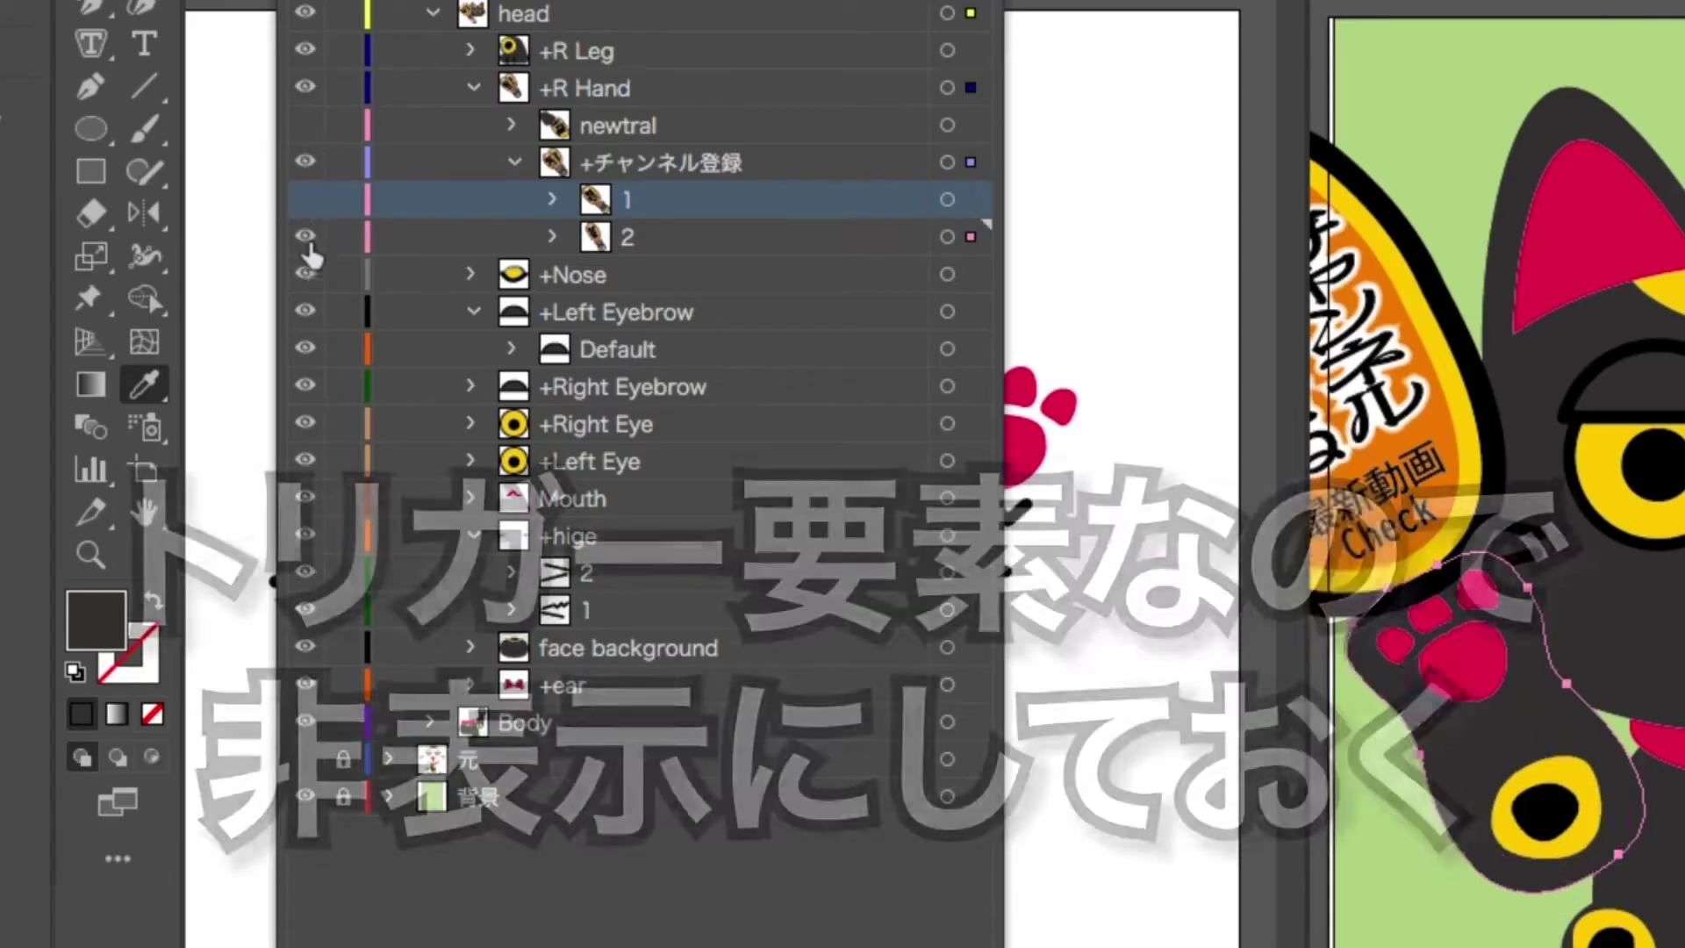
key(ctrl+3)
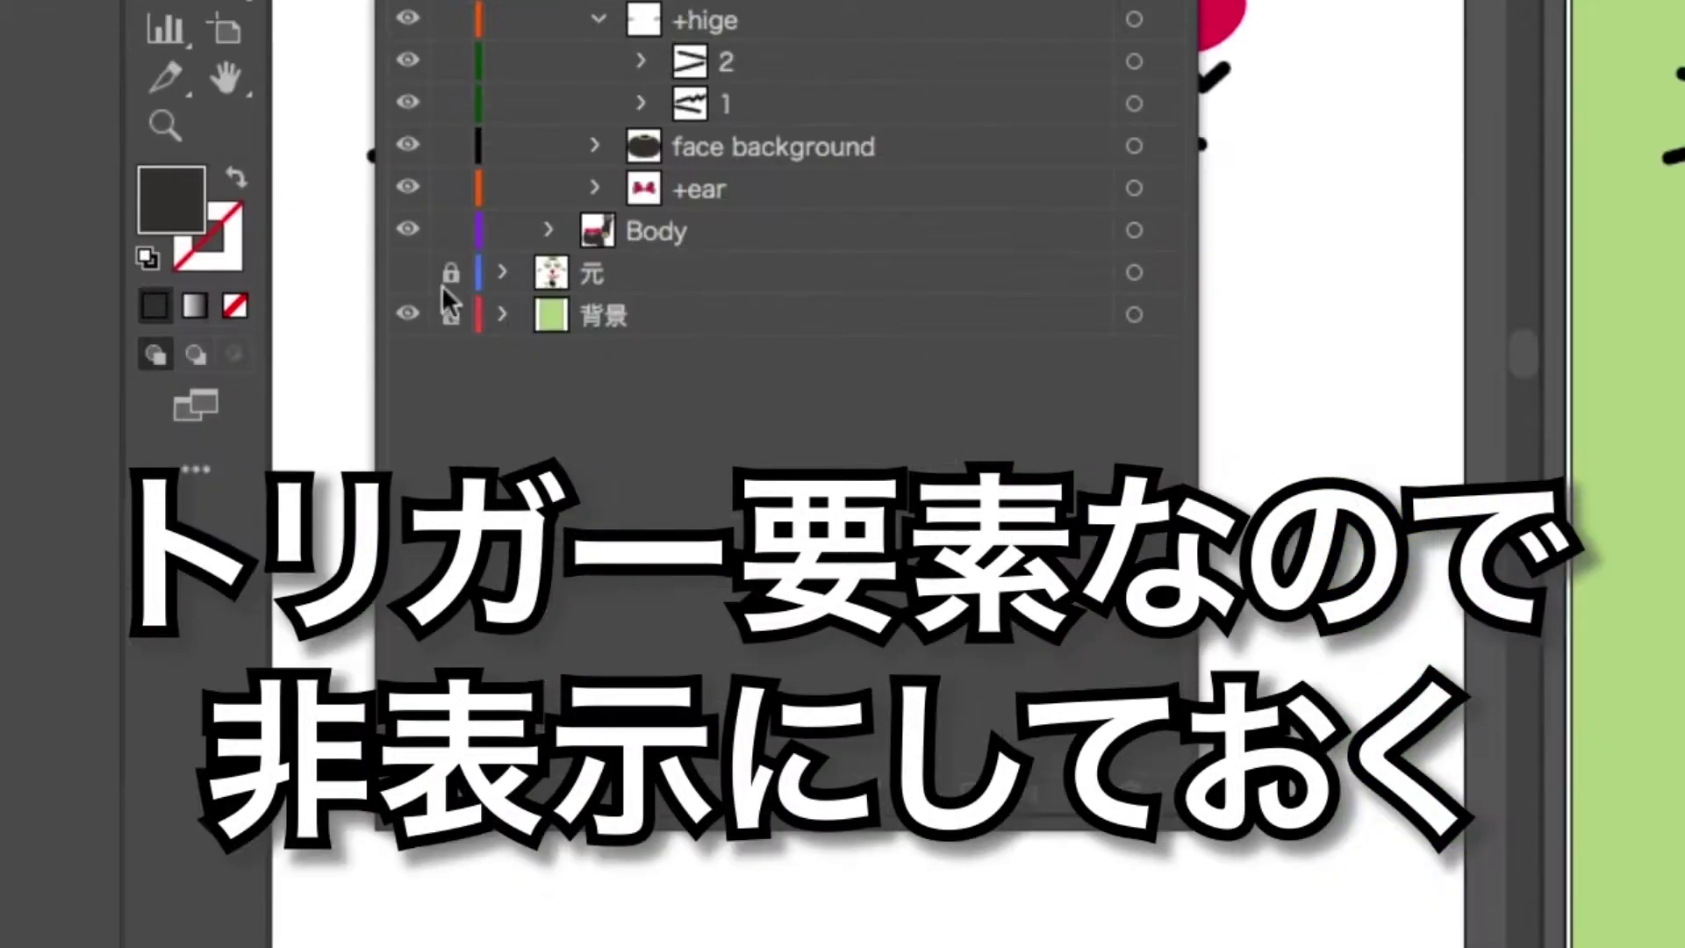
- Show the hidden +2 sublayers of both ears and recolour their white parts with the head's dark grey using the Eyedropper
click(408, 316)
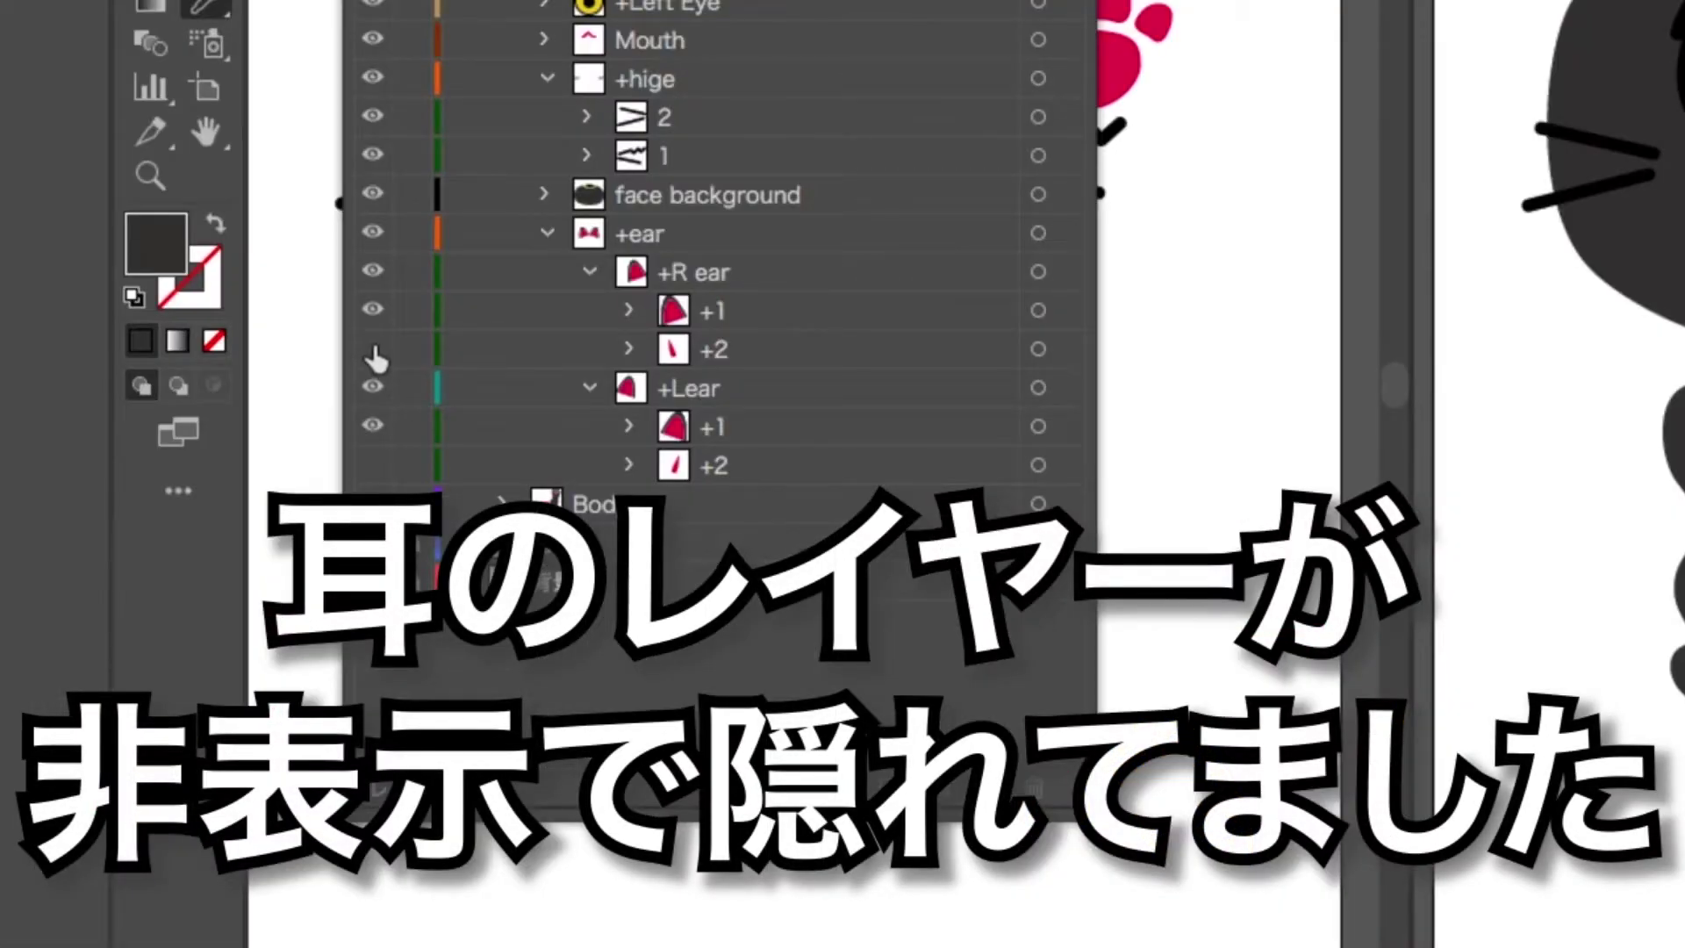
click(375, 351)
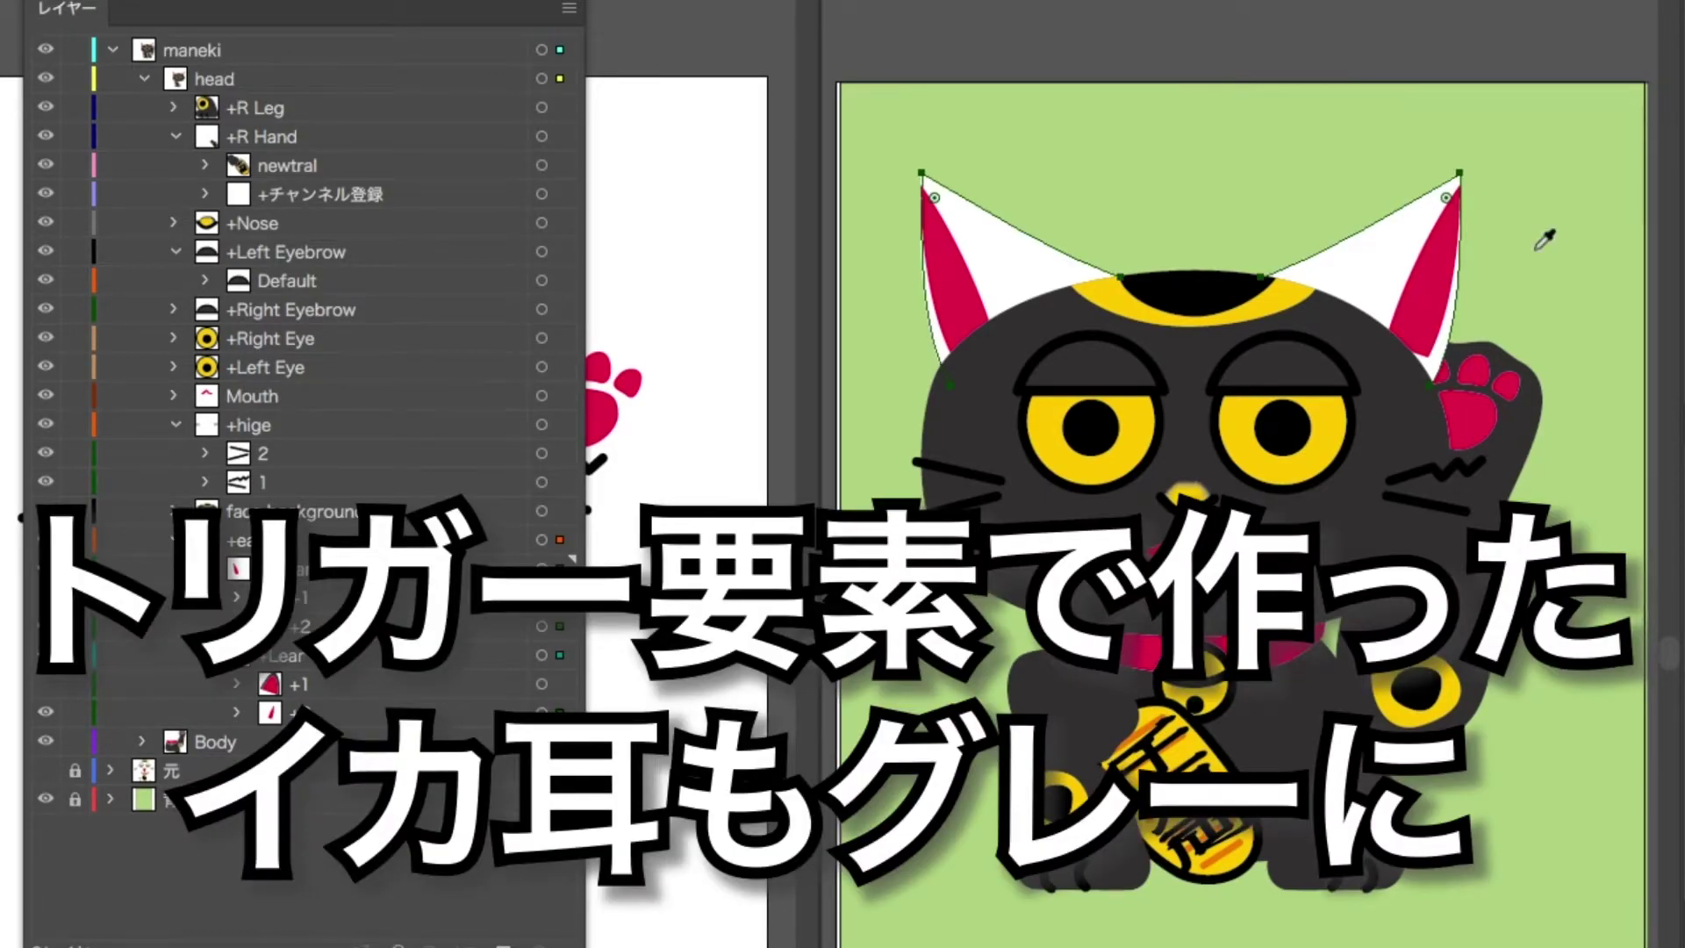
click(1047, 320)
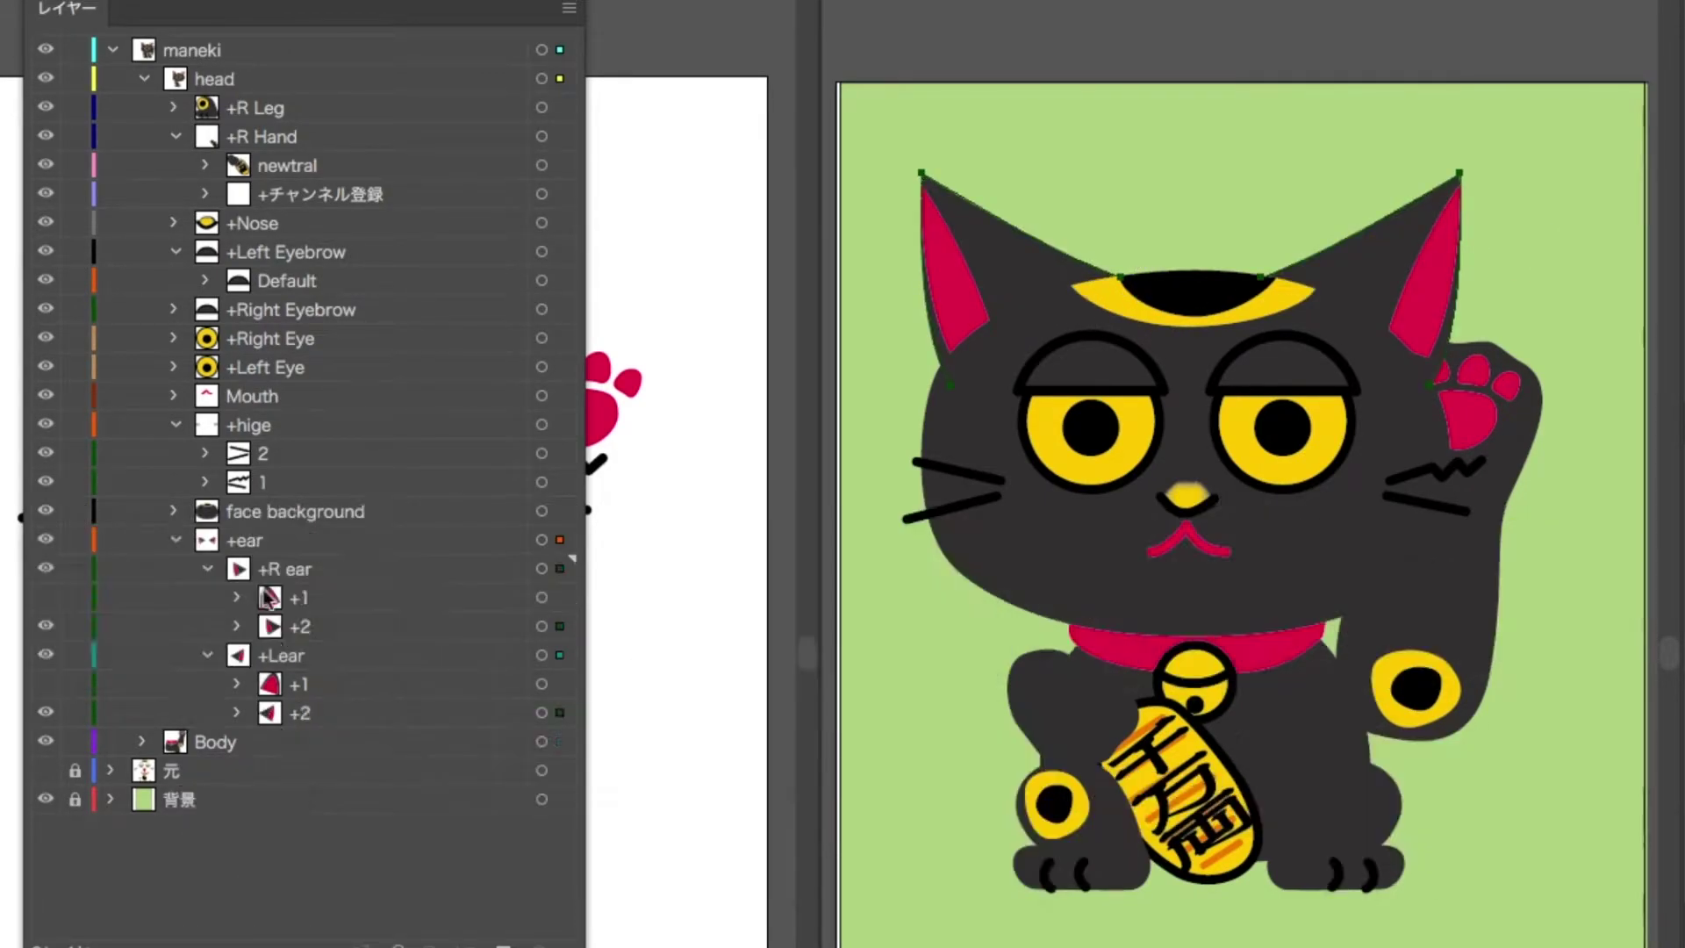
- Hide the pointed +2 sublayers of both ears and show the regular +1 ears instead
click(45, 627)
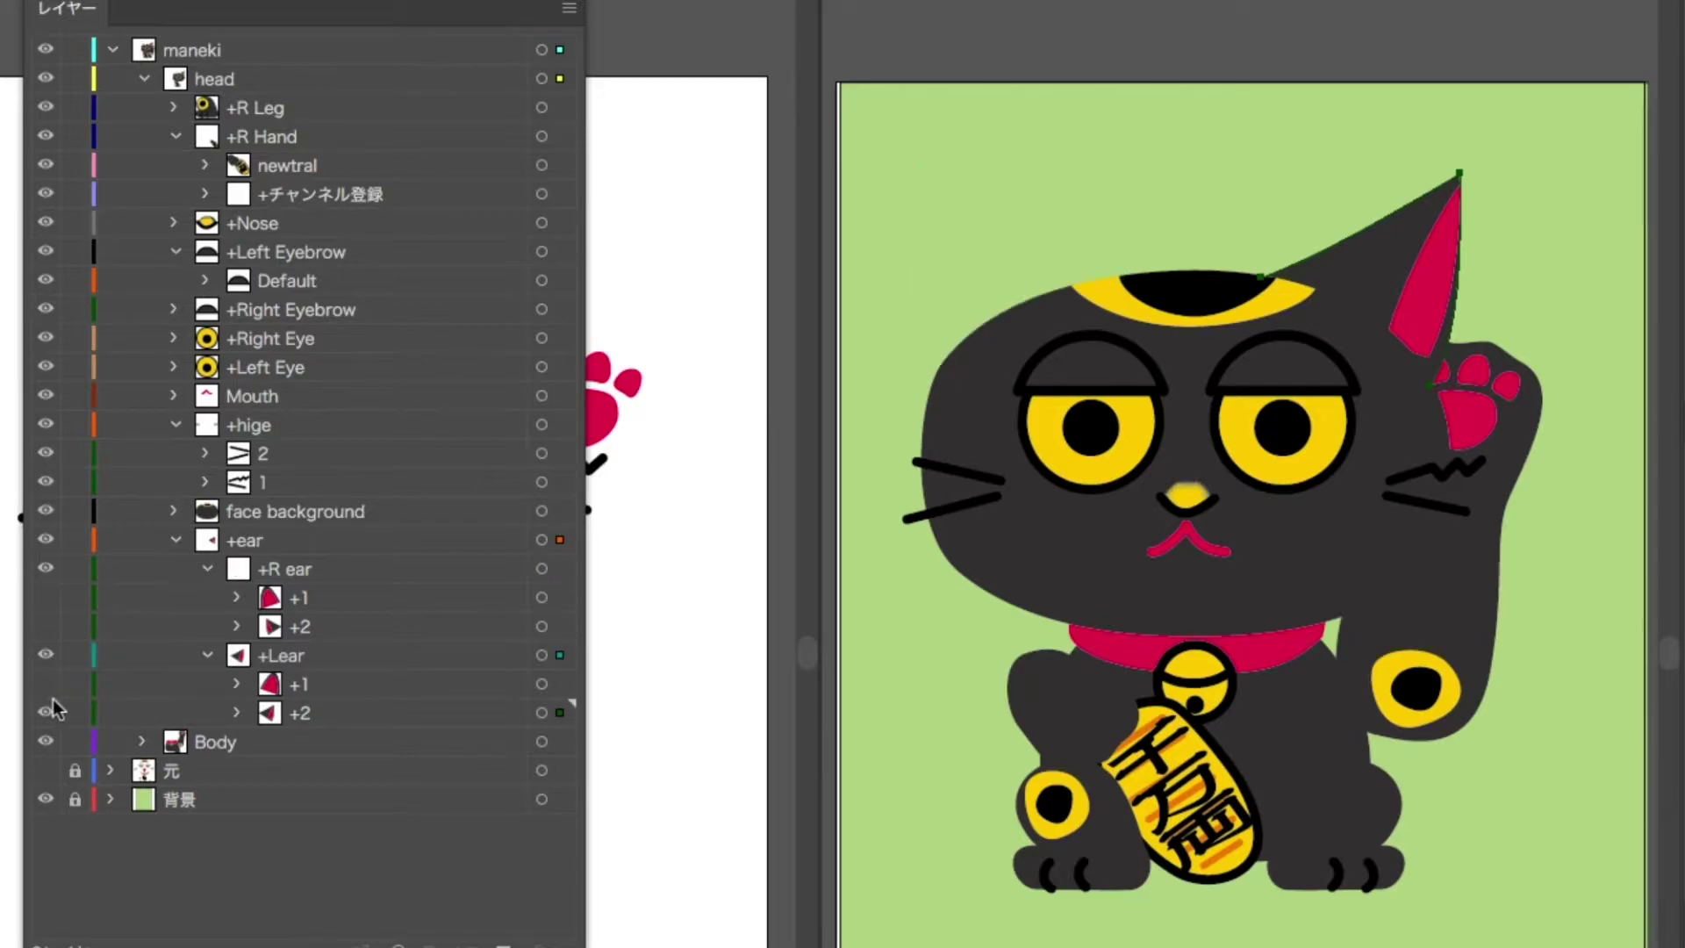
click(46, 713)
click(45, 596)
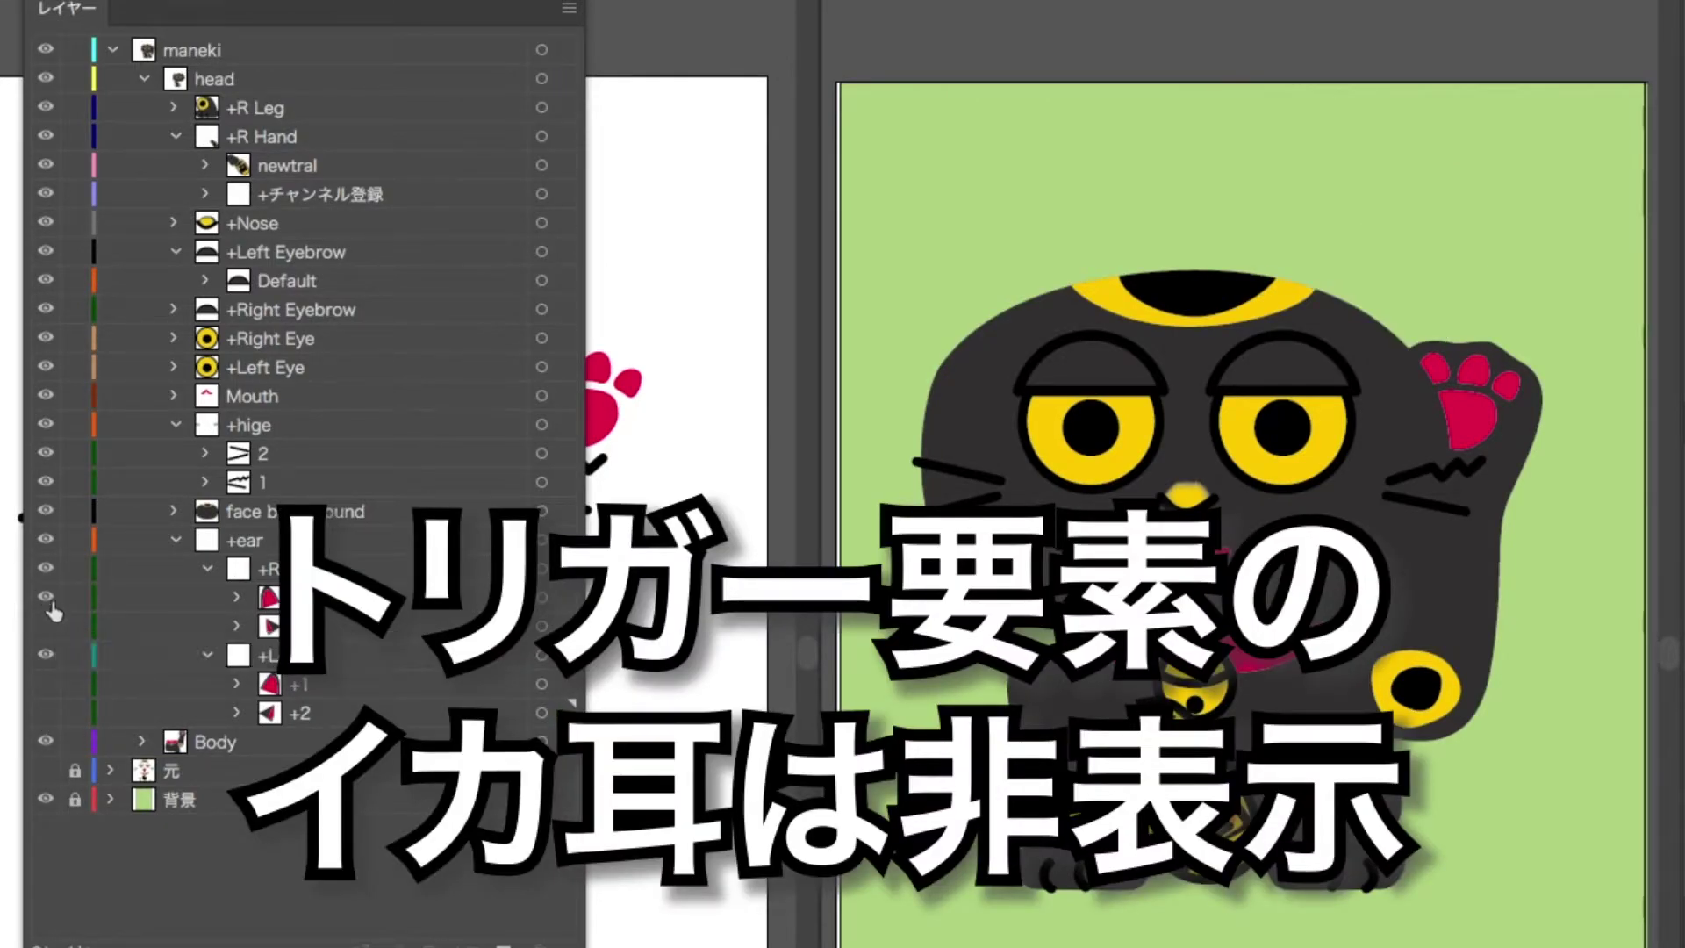
click(46, 683)
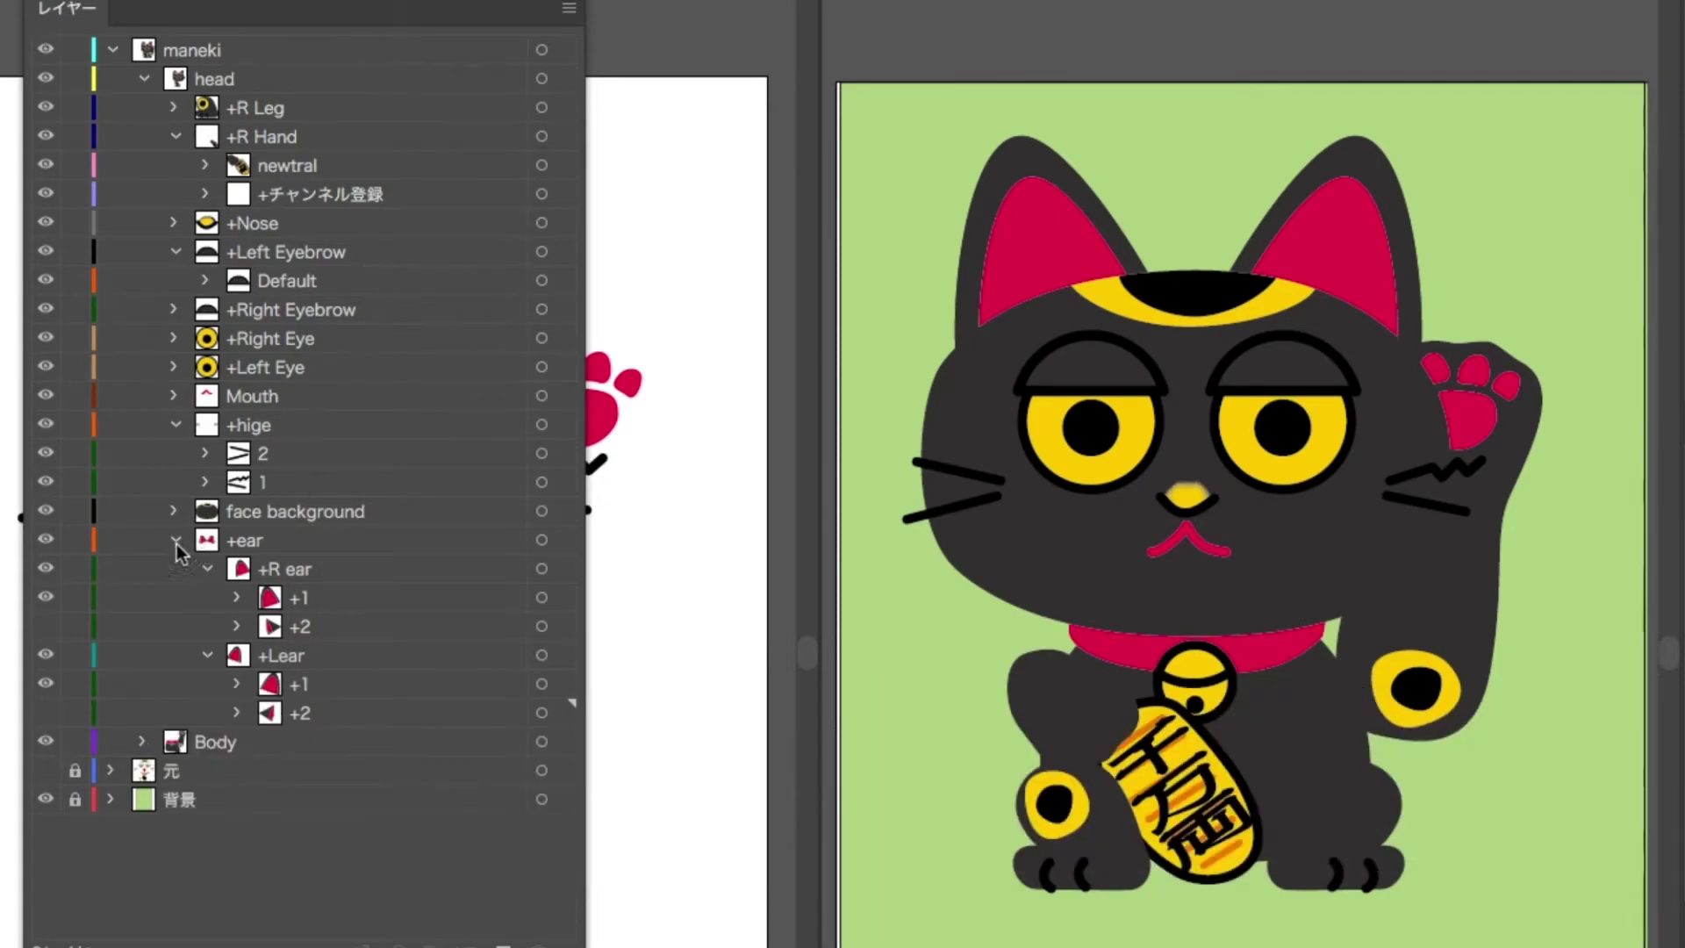
click(176, 541)
- Expand the +Right Eye layer down to its Blink sublayers and show the hidden Right Blink layer
click(173, 338)
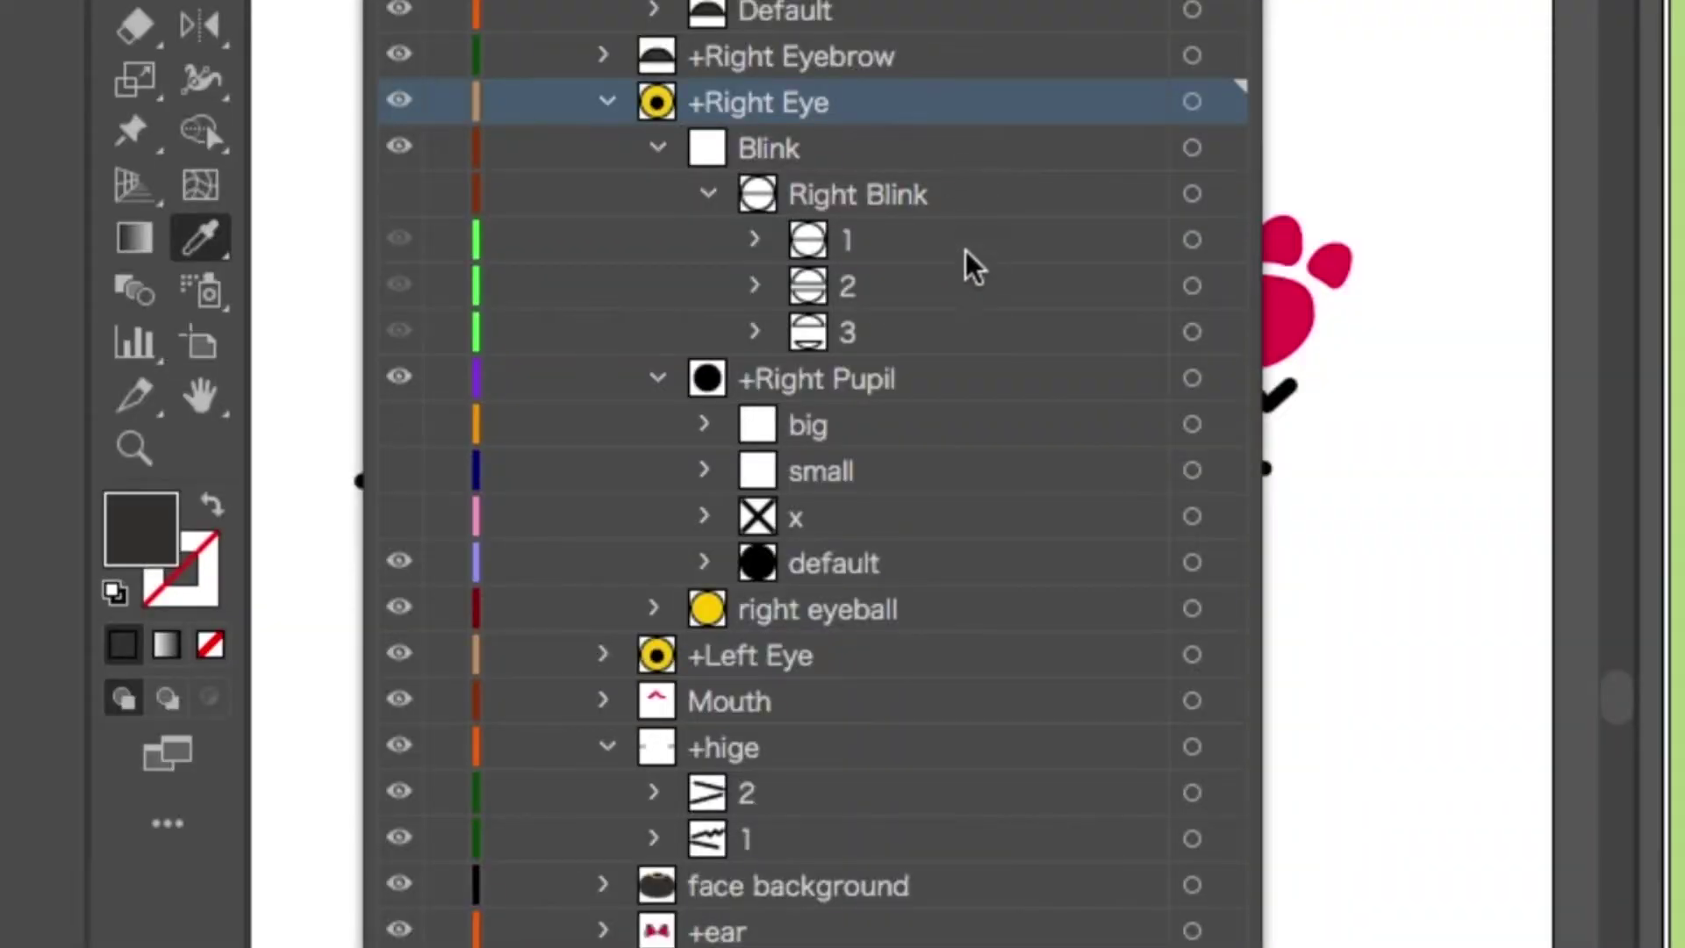
click(950, 206)
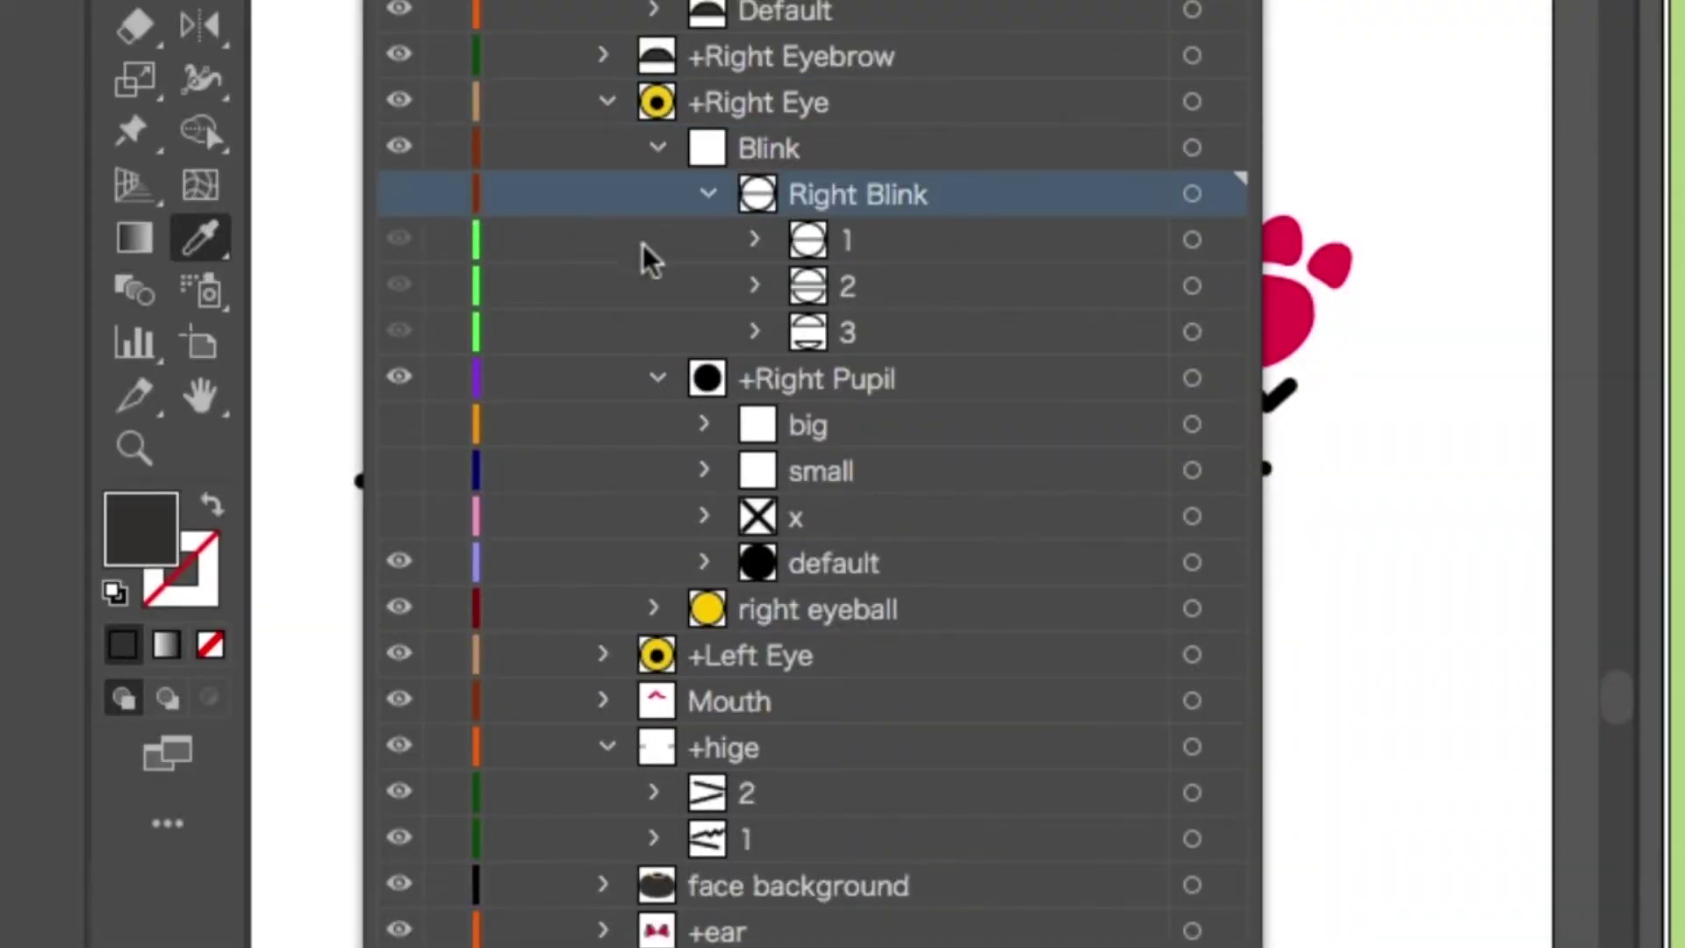
click(399, 195)
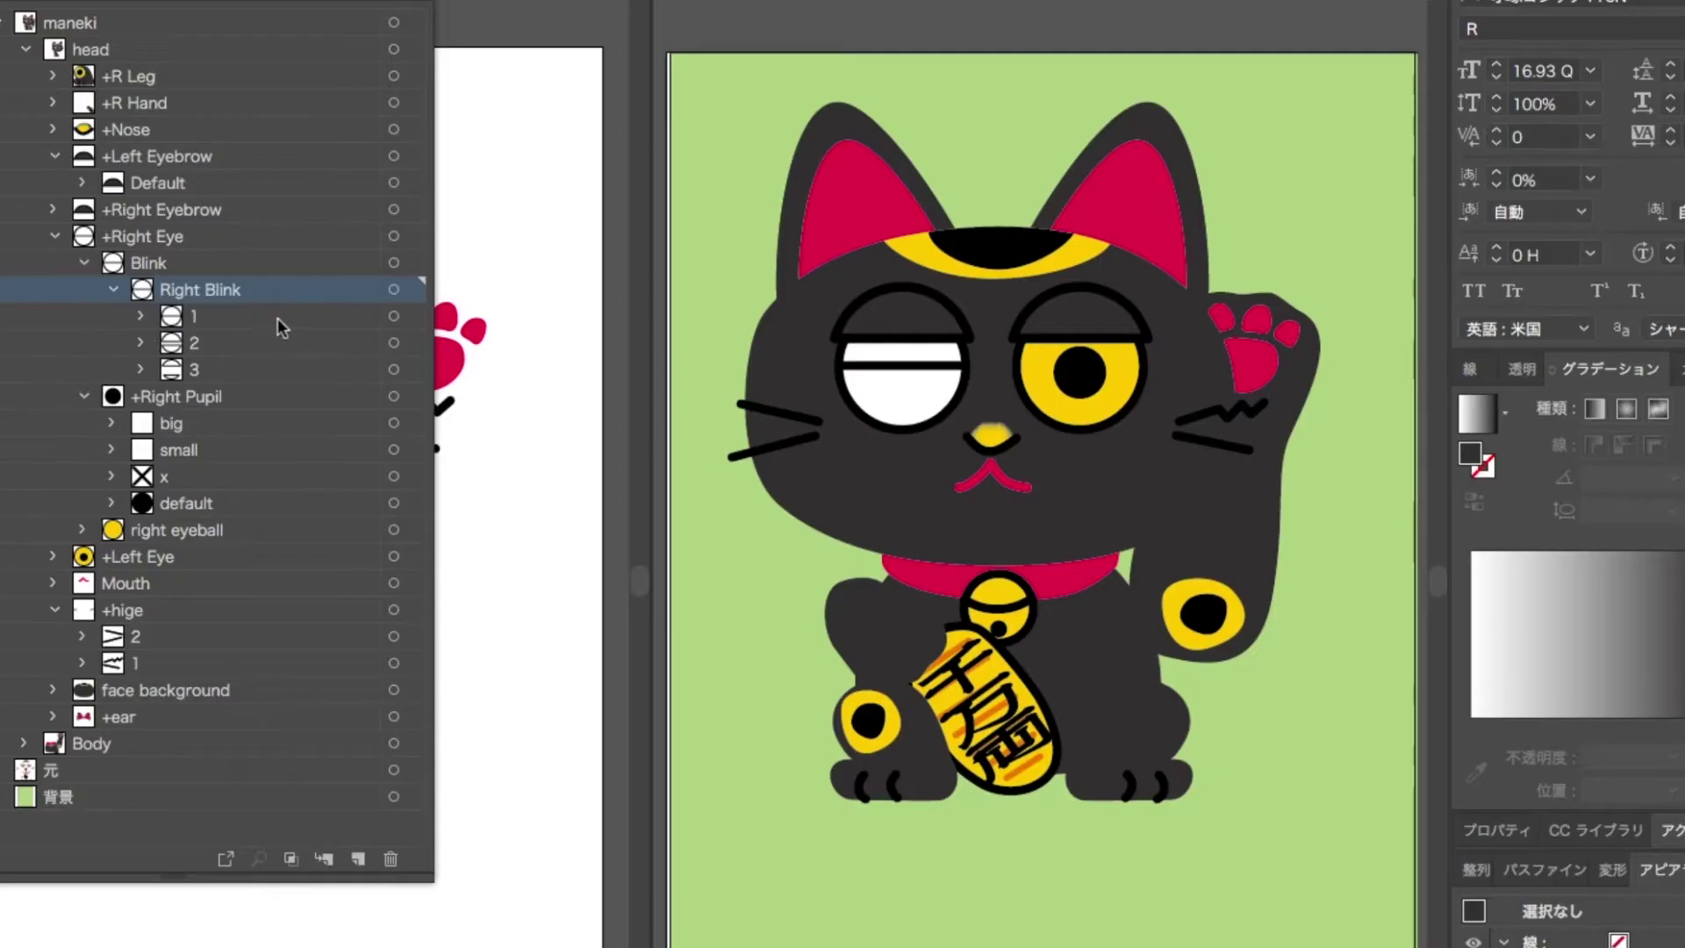
- Set the fill of the closed eyelid in Right Blink sublayer 1 to 90% black and hide that sublayer
click(952, 242)
click(949, 383)
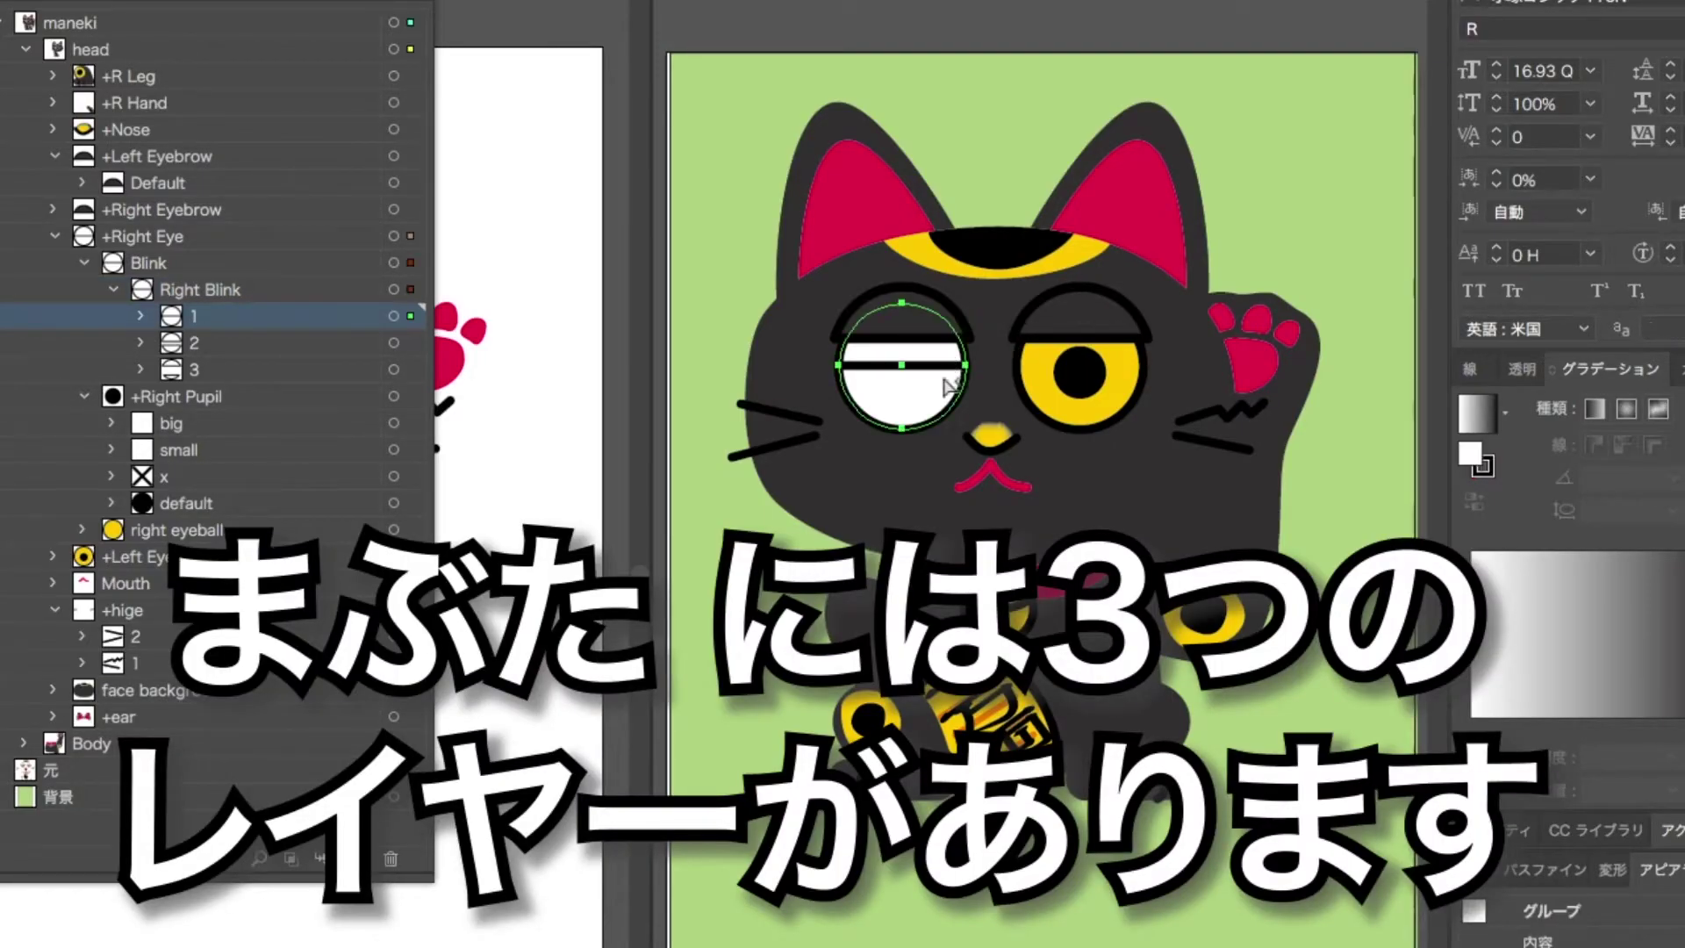
click(1484, 539)
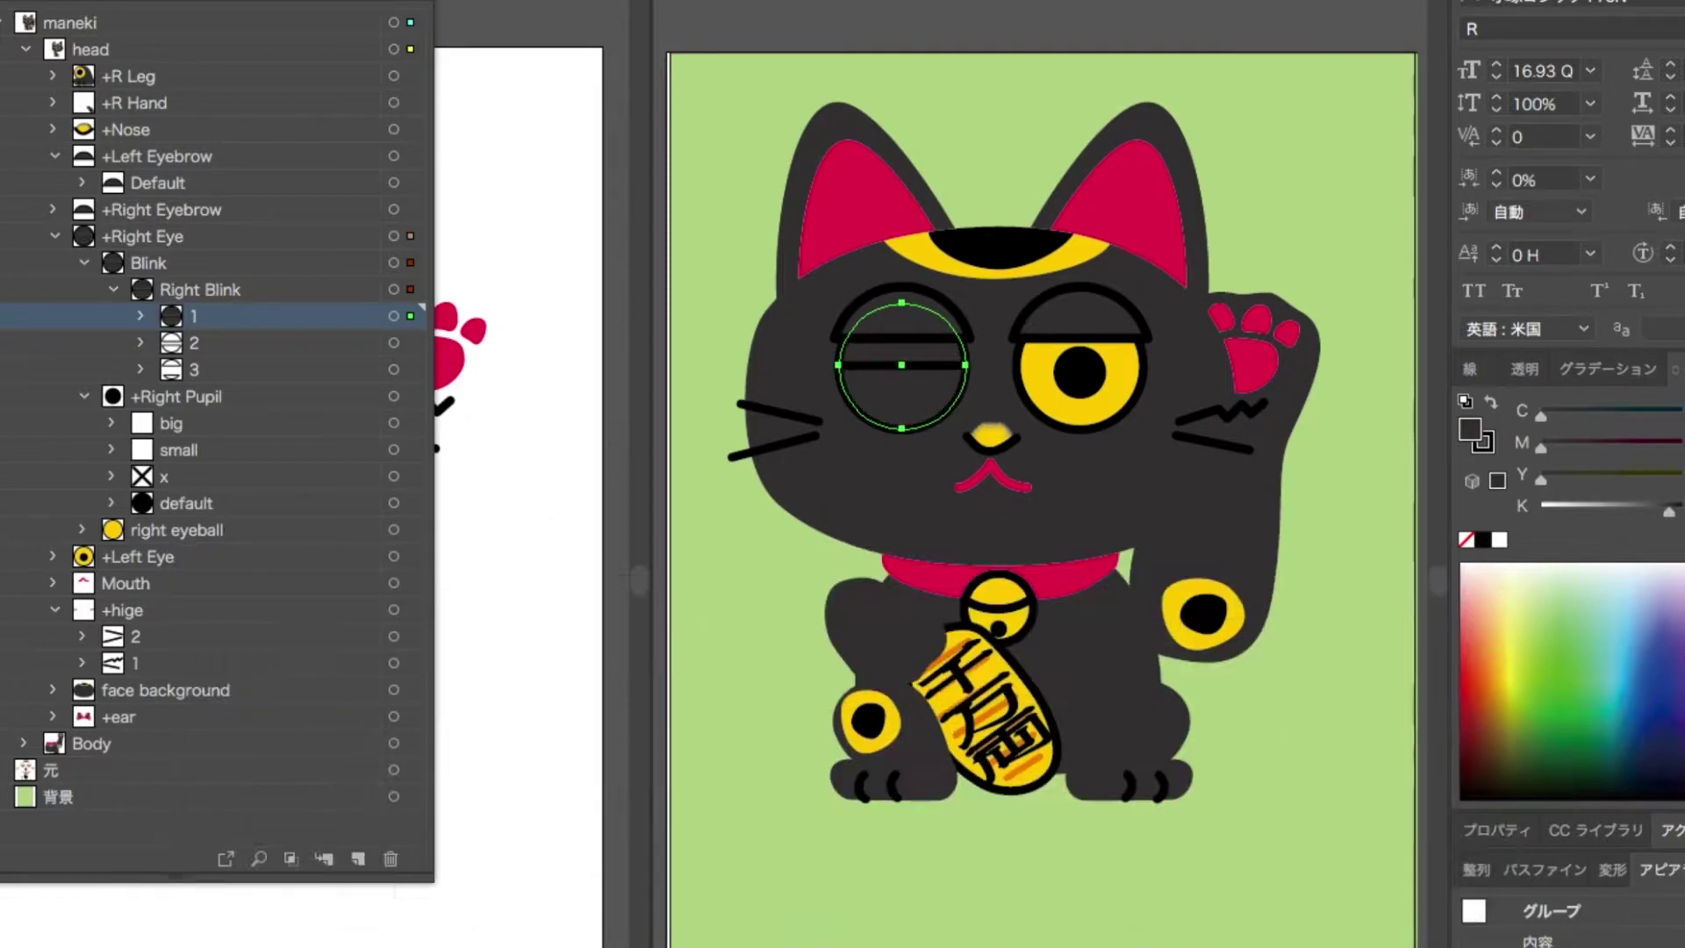
key(ctrl+z)
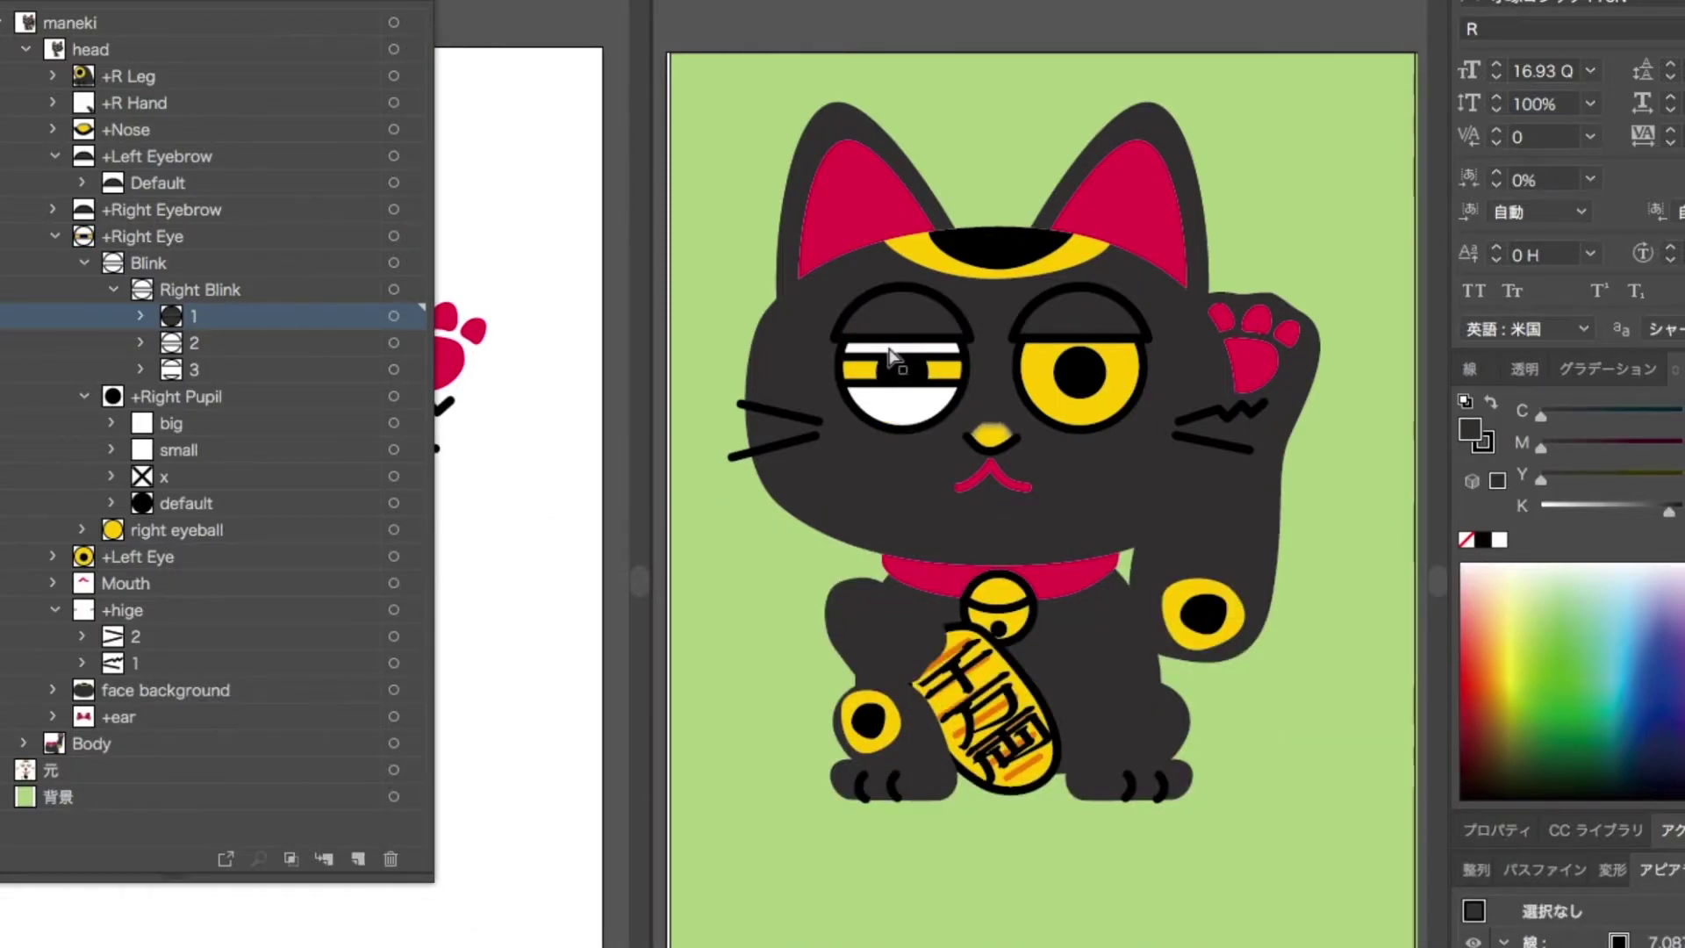
- Set the fill of the half-closed eyelid in Right Blink sublayer 2 to 90% black
click(913, 400)
click(913, 400)
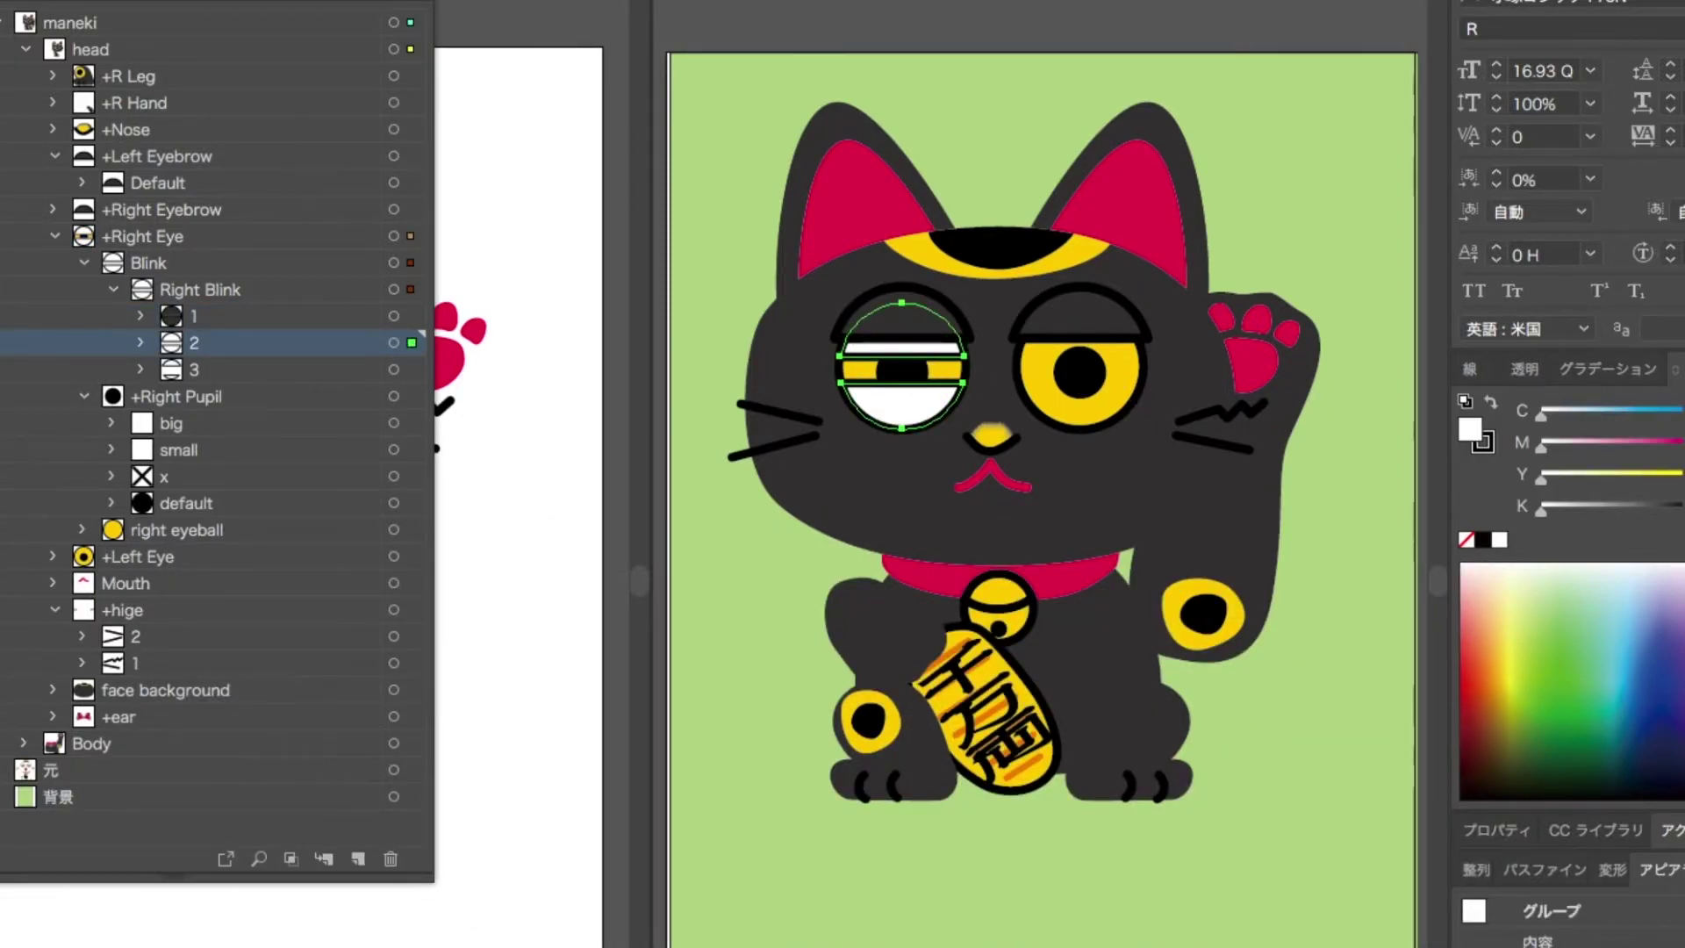
click(1665, 507)
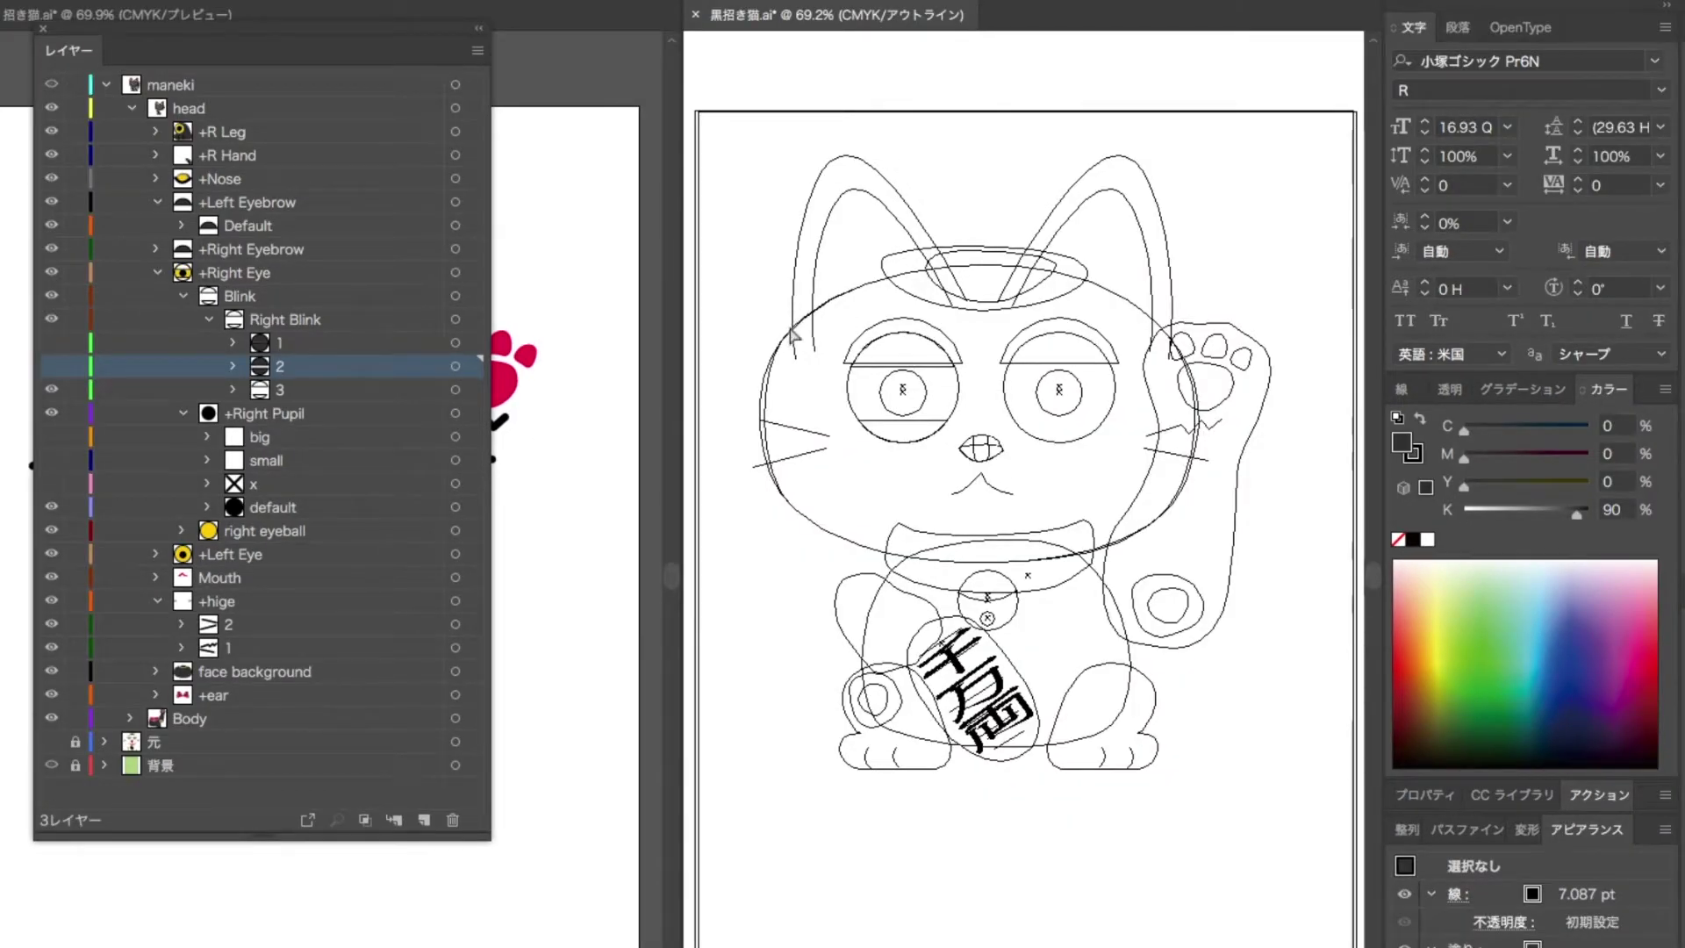
- Select both the upper and lower eyelid shapes of Right Blink sublayer 3 in outline view, and return to the preview
key(ctrl+y)
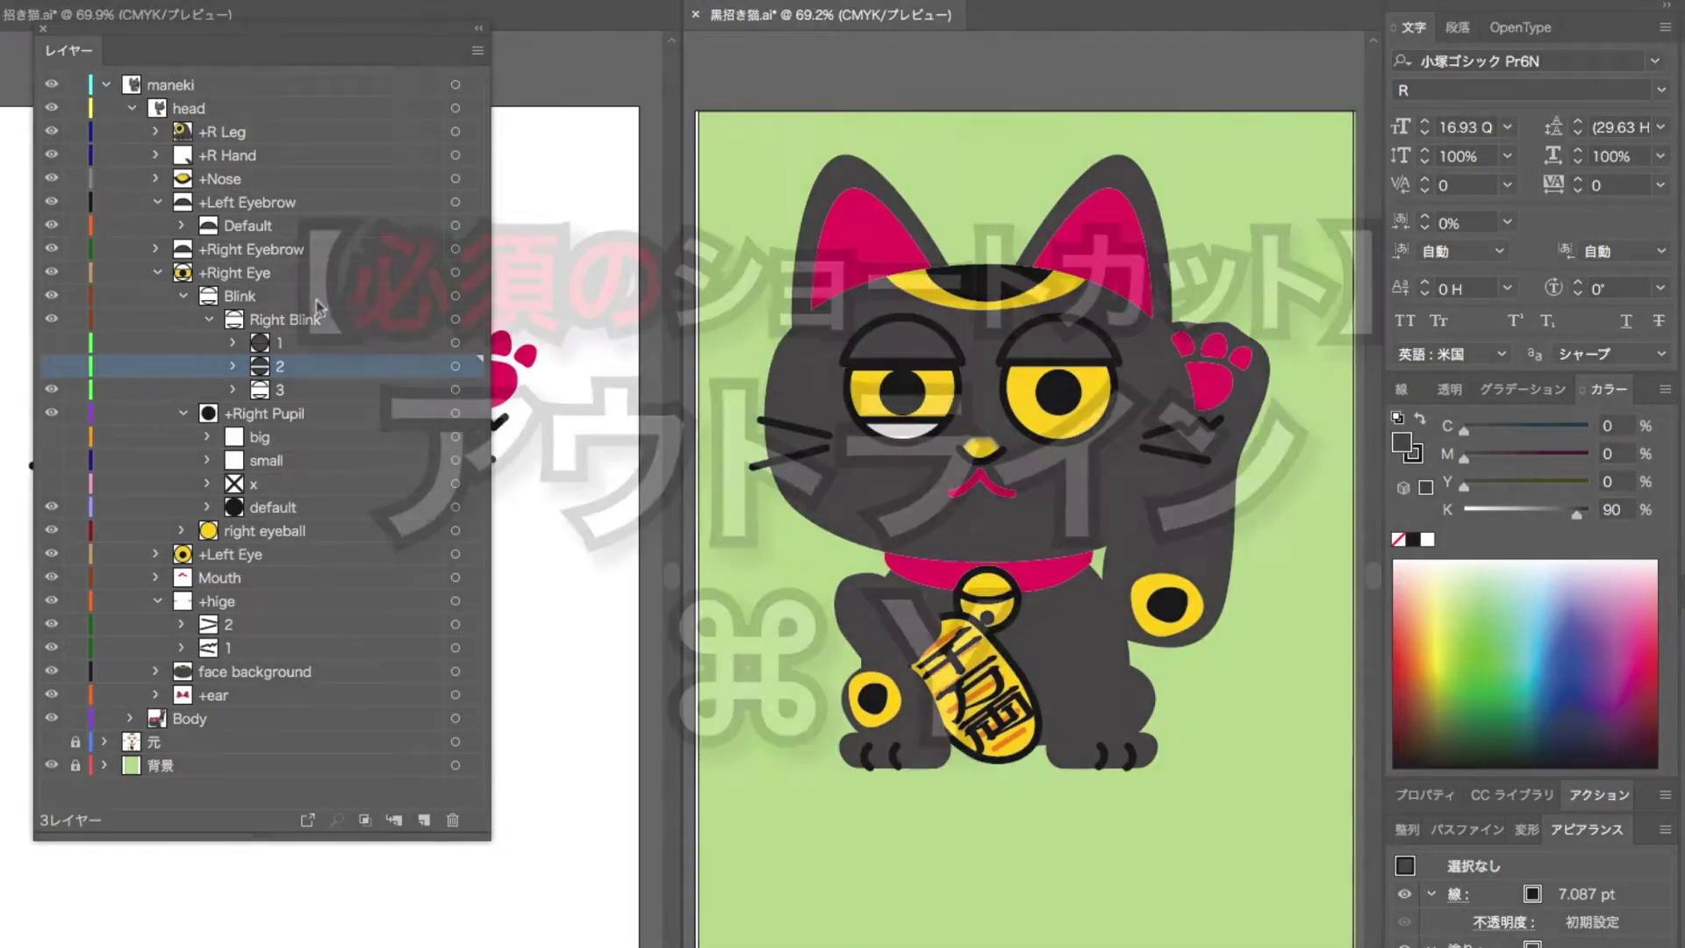
key(ctrl+y)
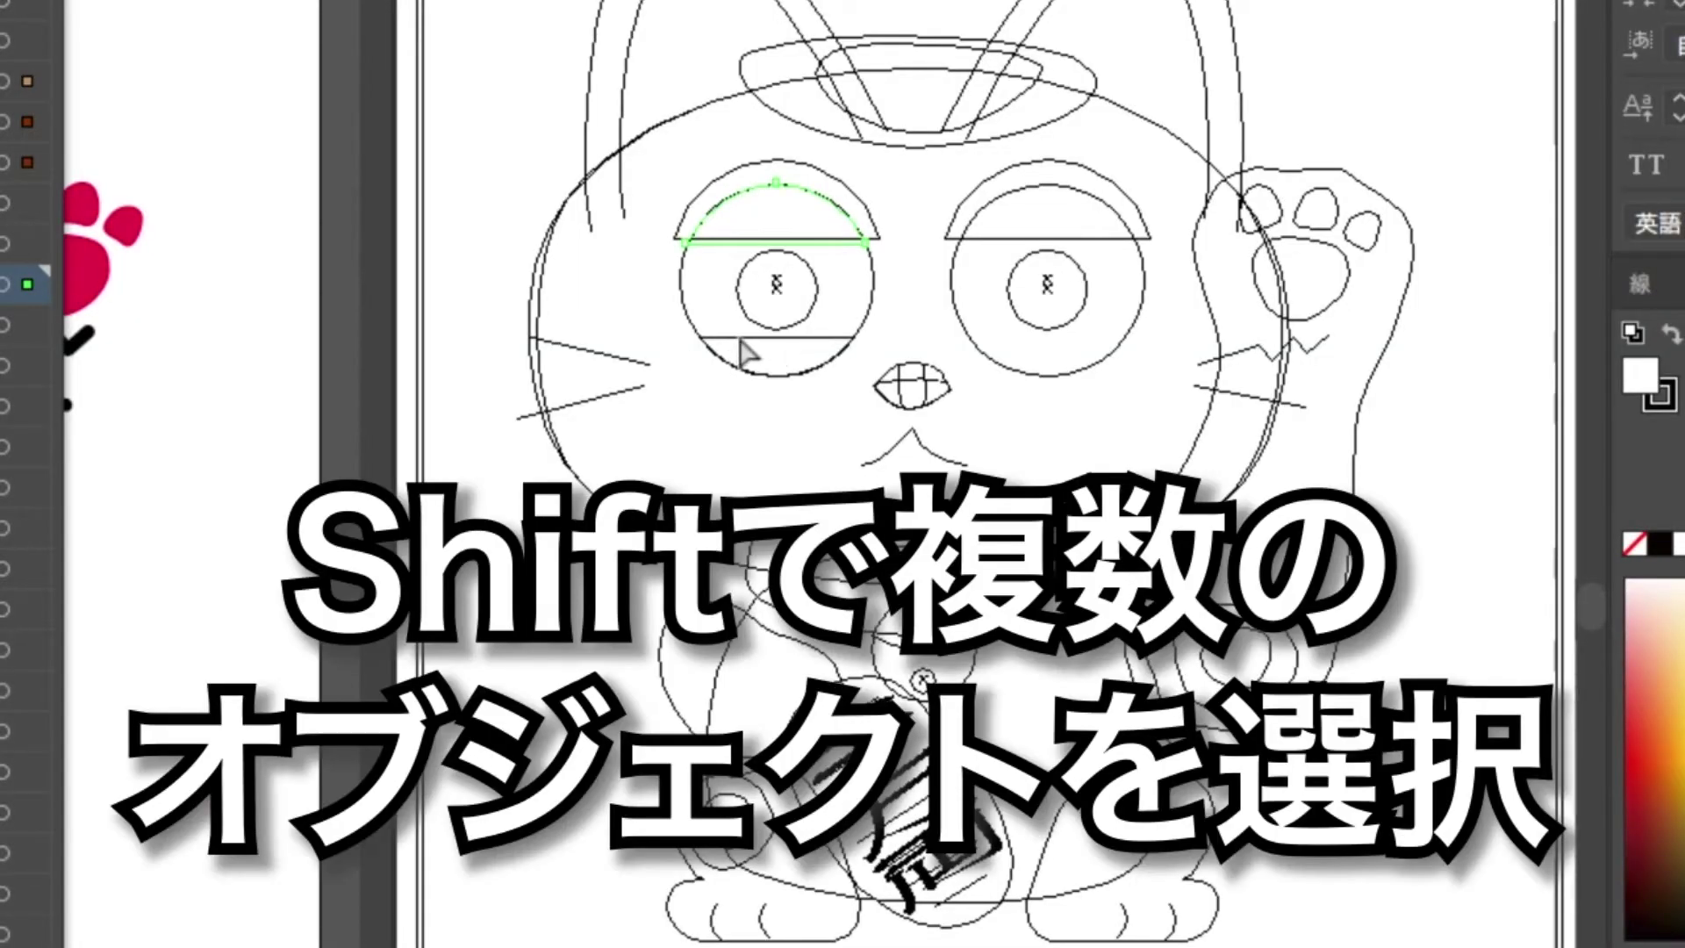
shift+click(737, 335)
key(ctrl+y)
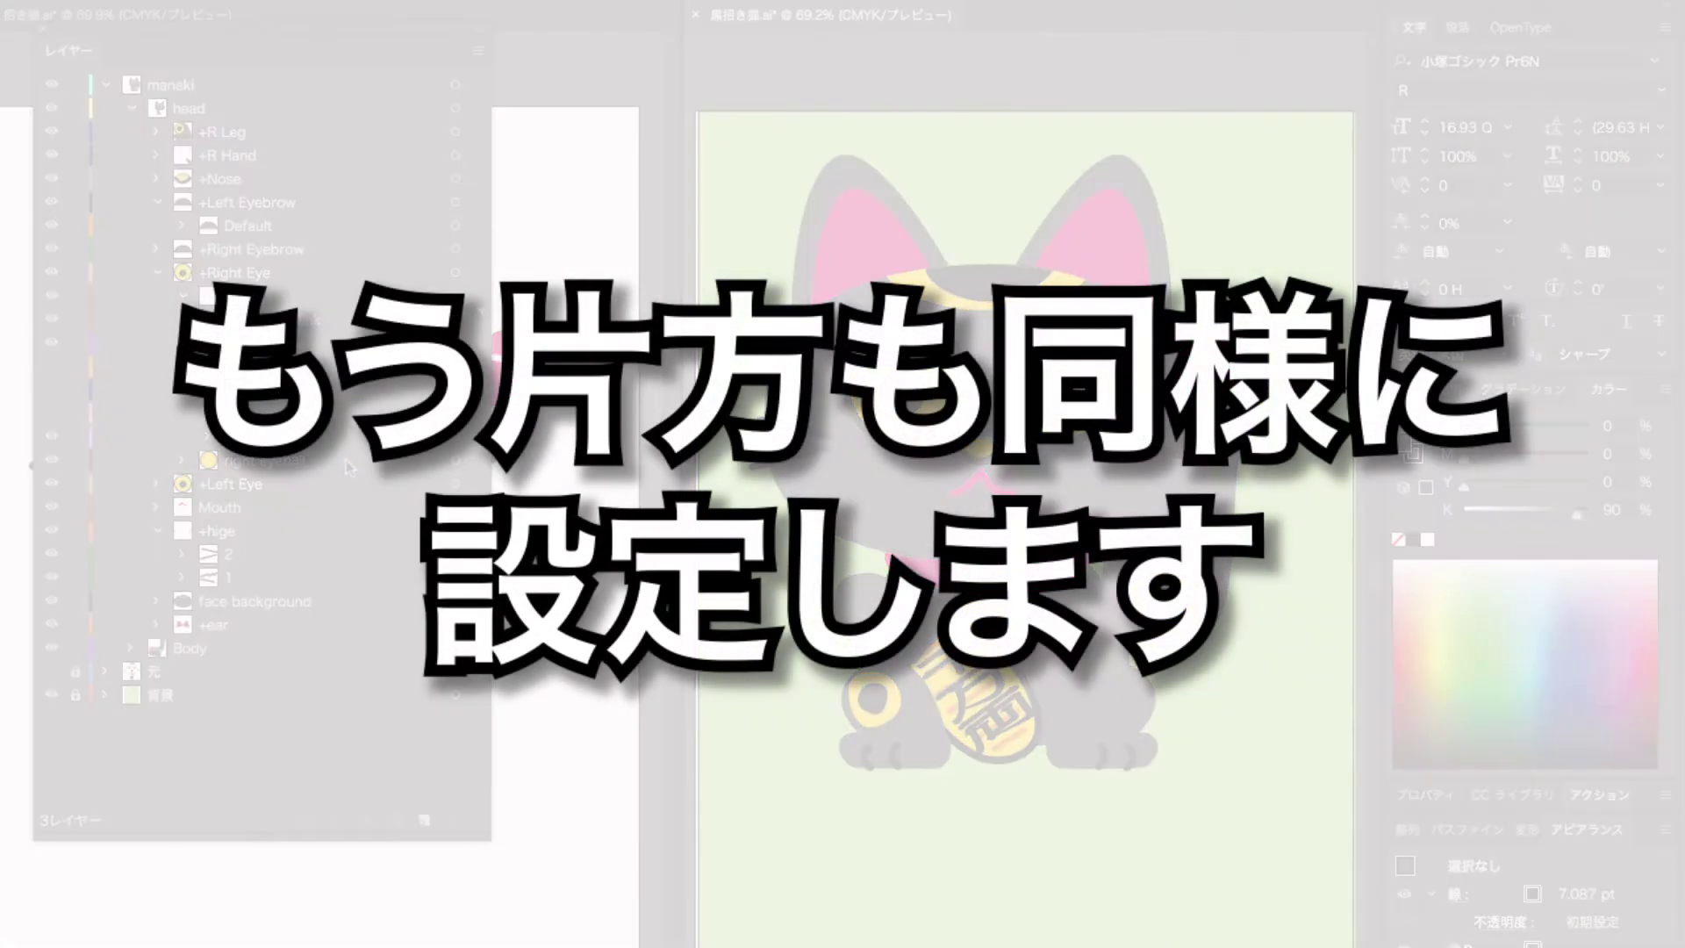
- With the +Left Eye layer expanded, hide the 背景 layer and save the document
click(157, 483)
click(52, 788)
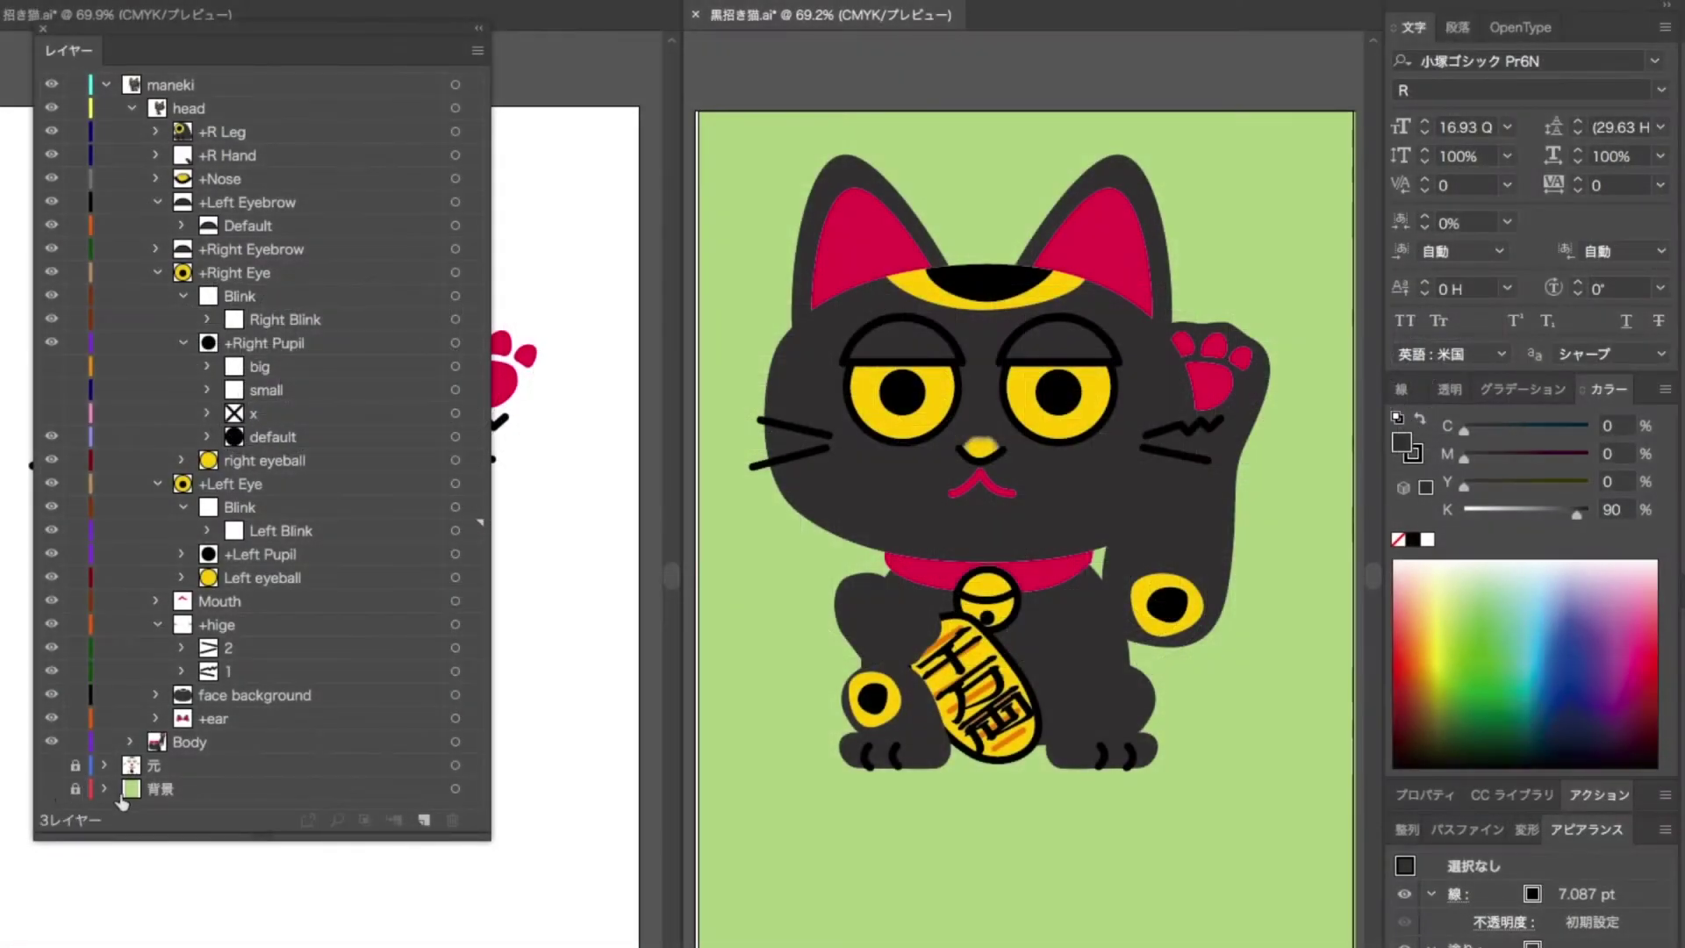
key(super+s)
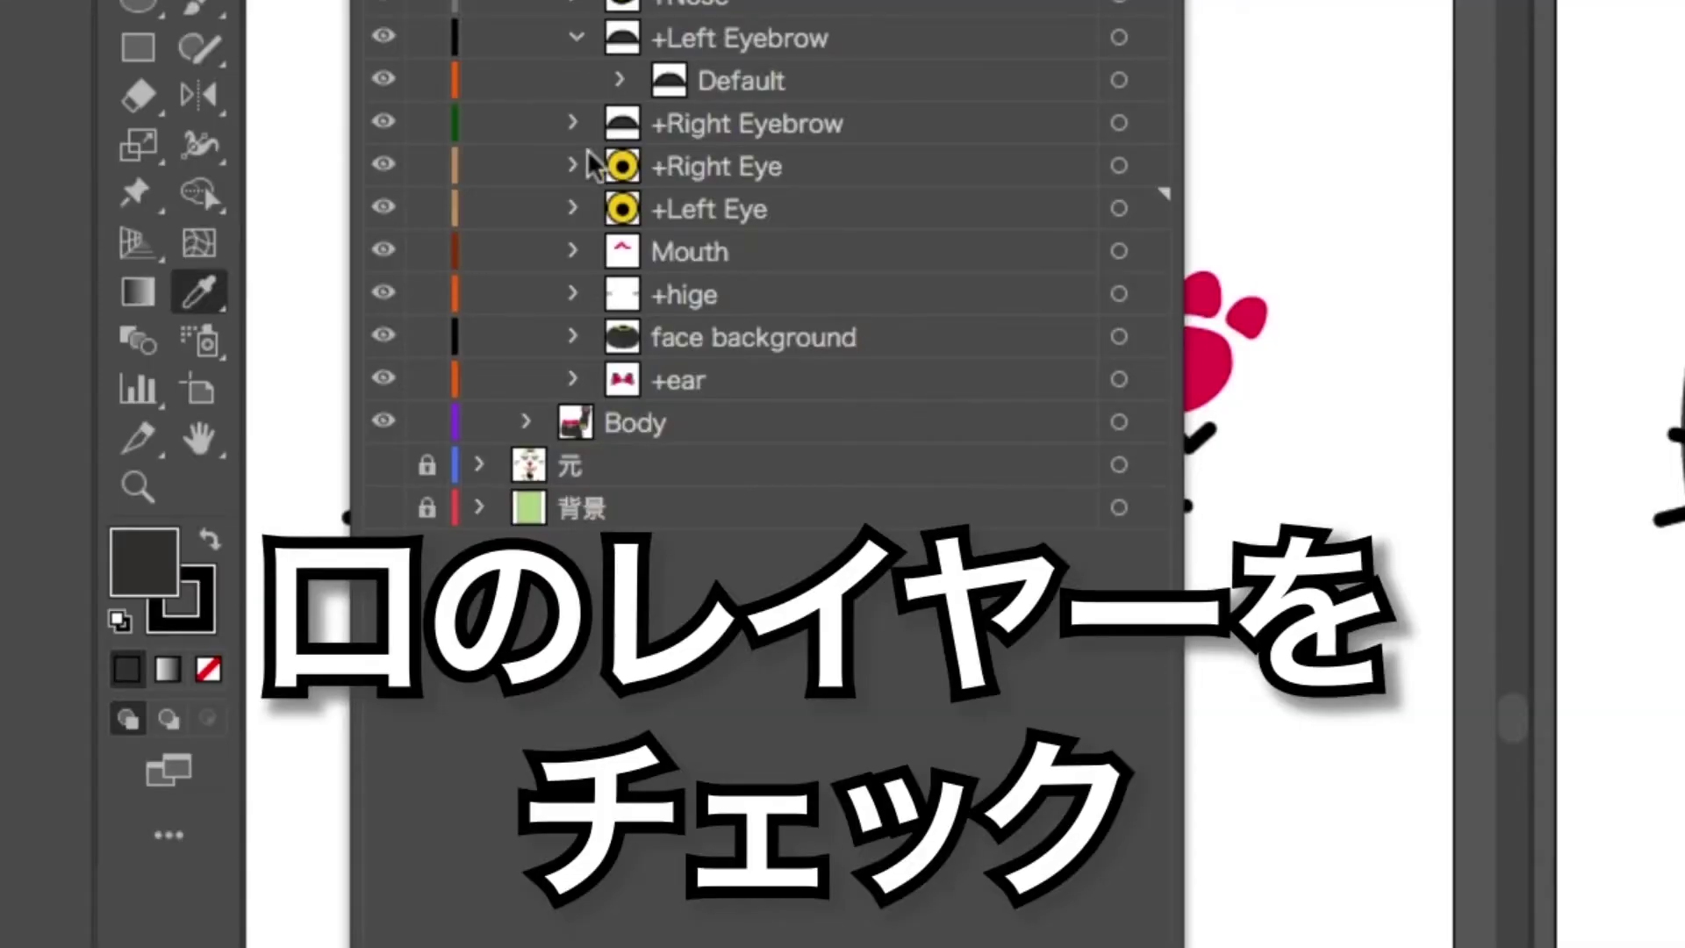
- Show the F mouth in the Mouth layer and check the stroke and fill of its lower-lip paths
click(572, 252)
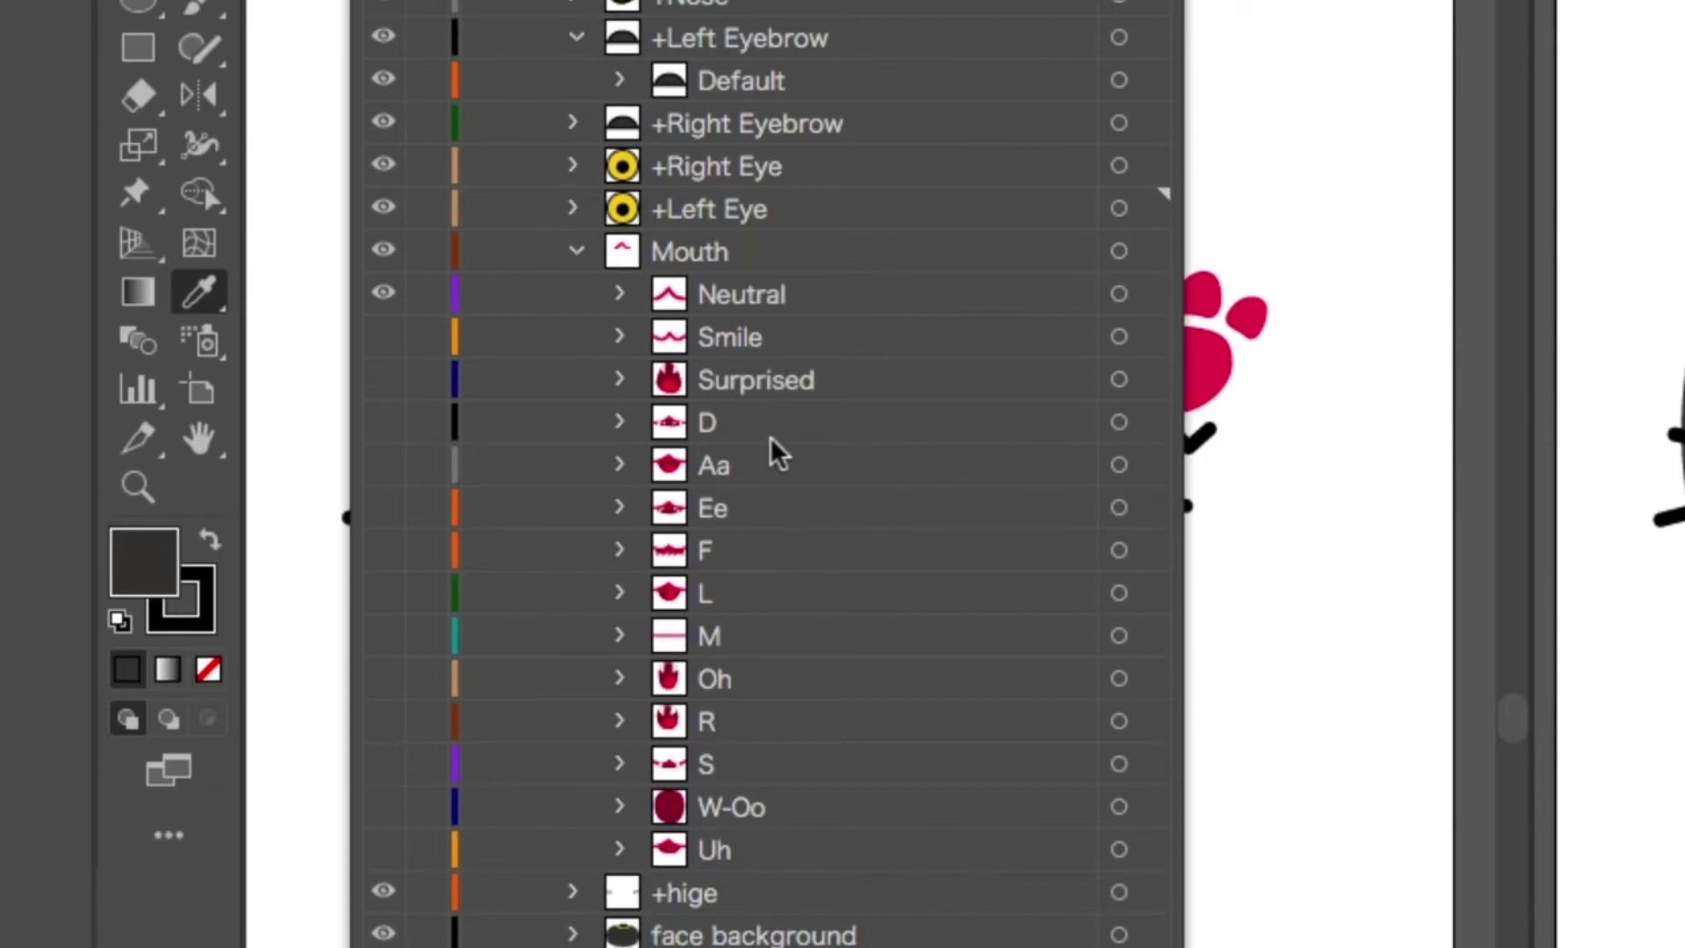
click(384, 550)
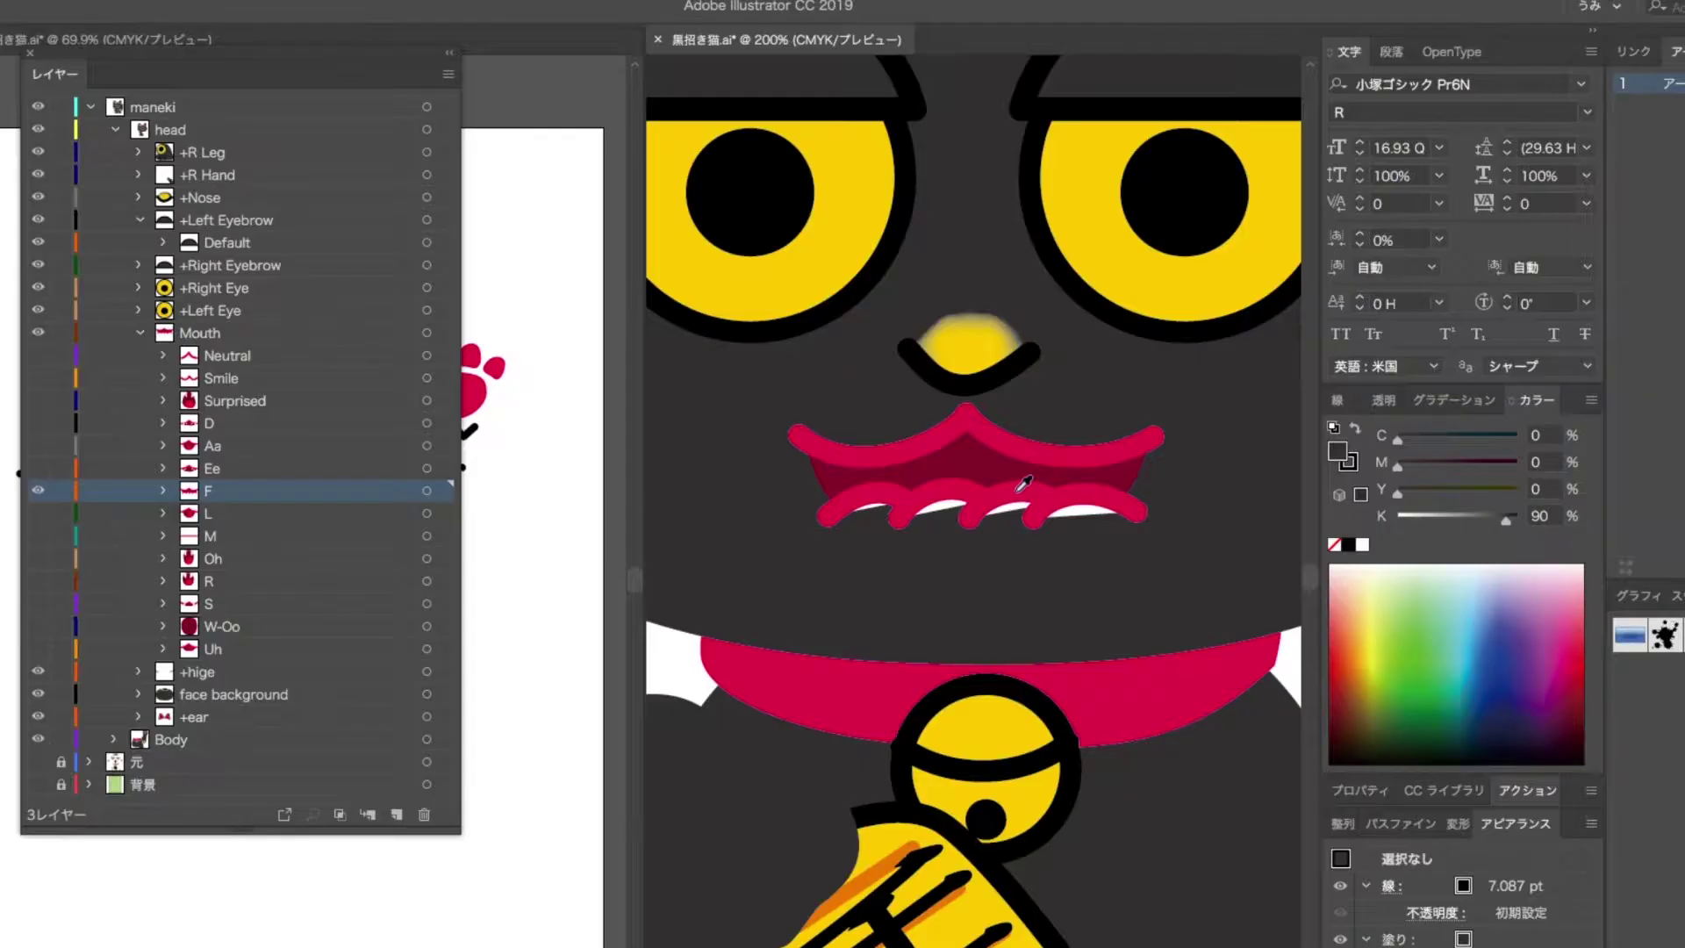
click(965, 518)
drag(1057, 500, 1072, 500)
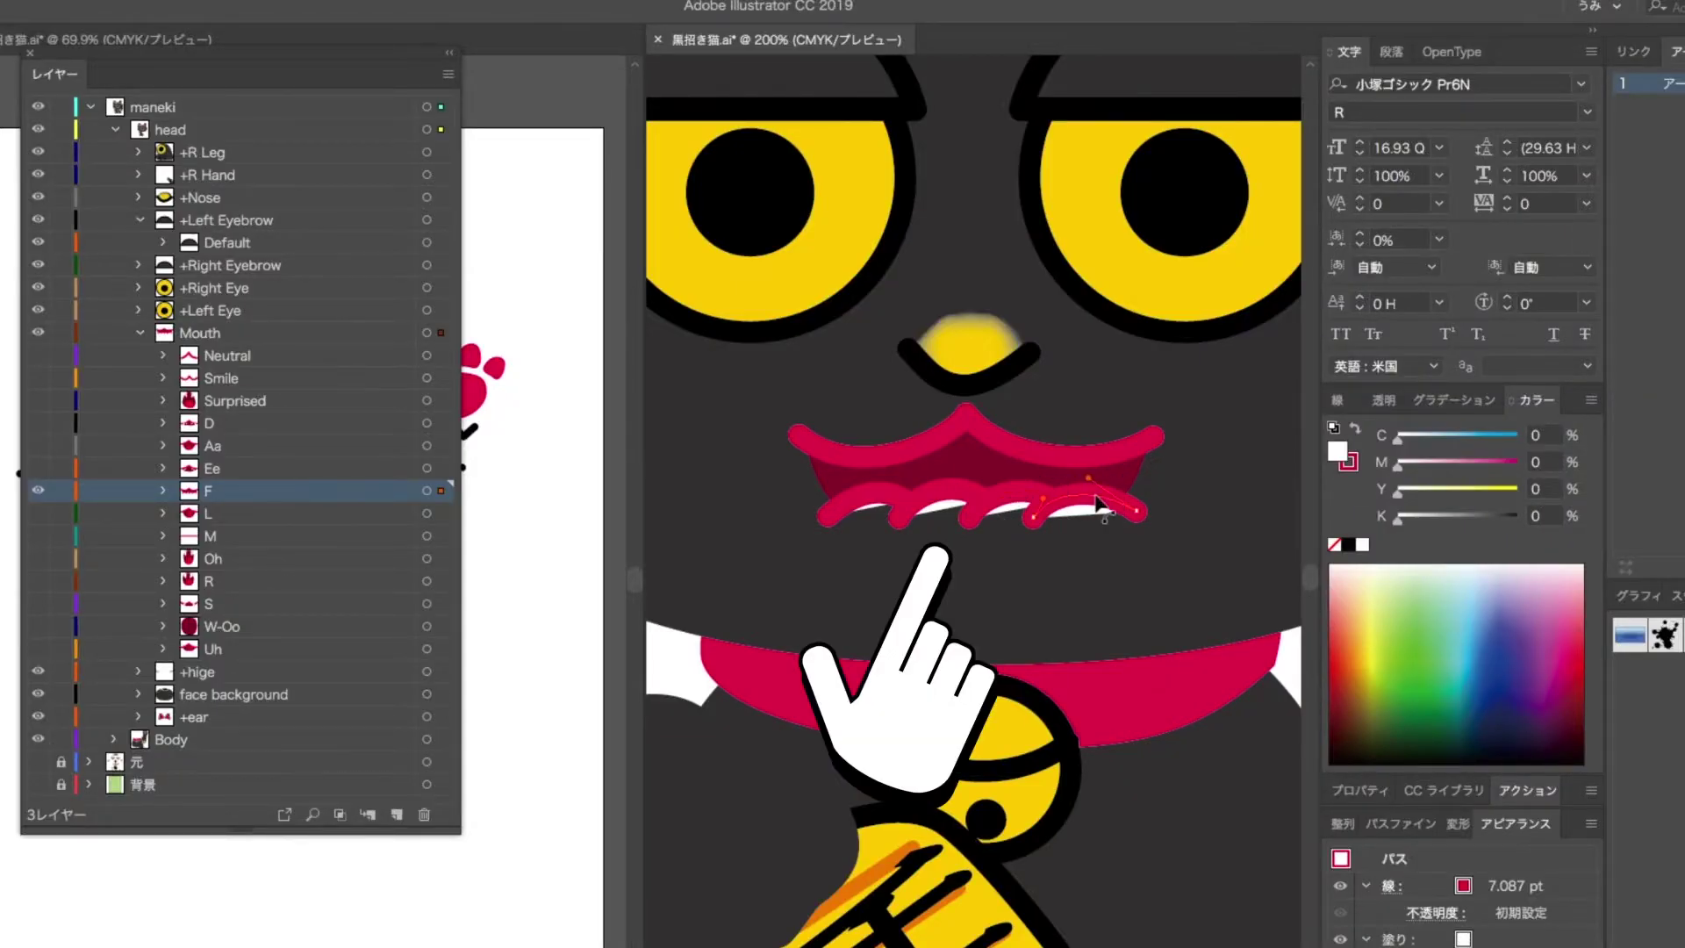
click(941, 498)
- Select all four wavy lower-lip paths of the F mouth and set their fill to 90% black
click(888, 516)
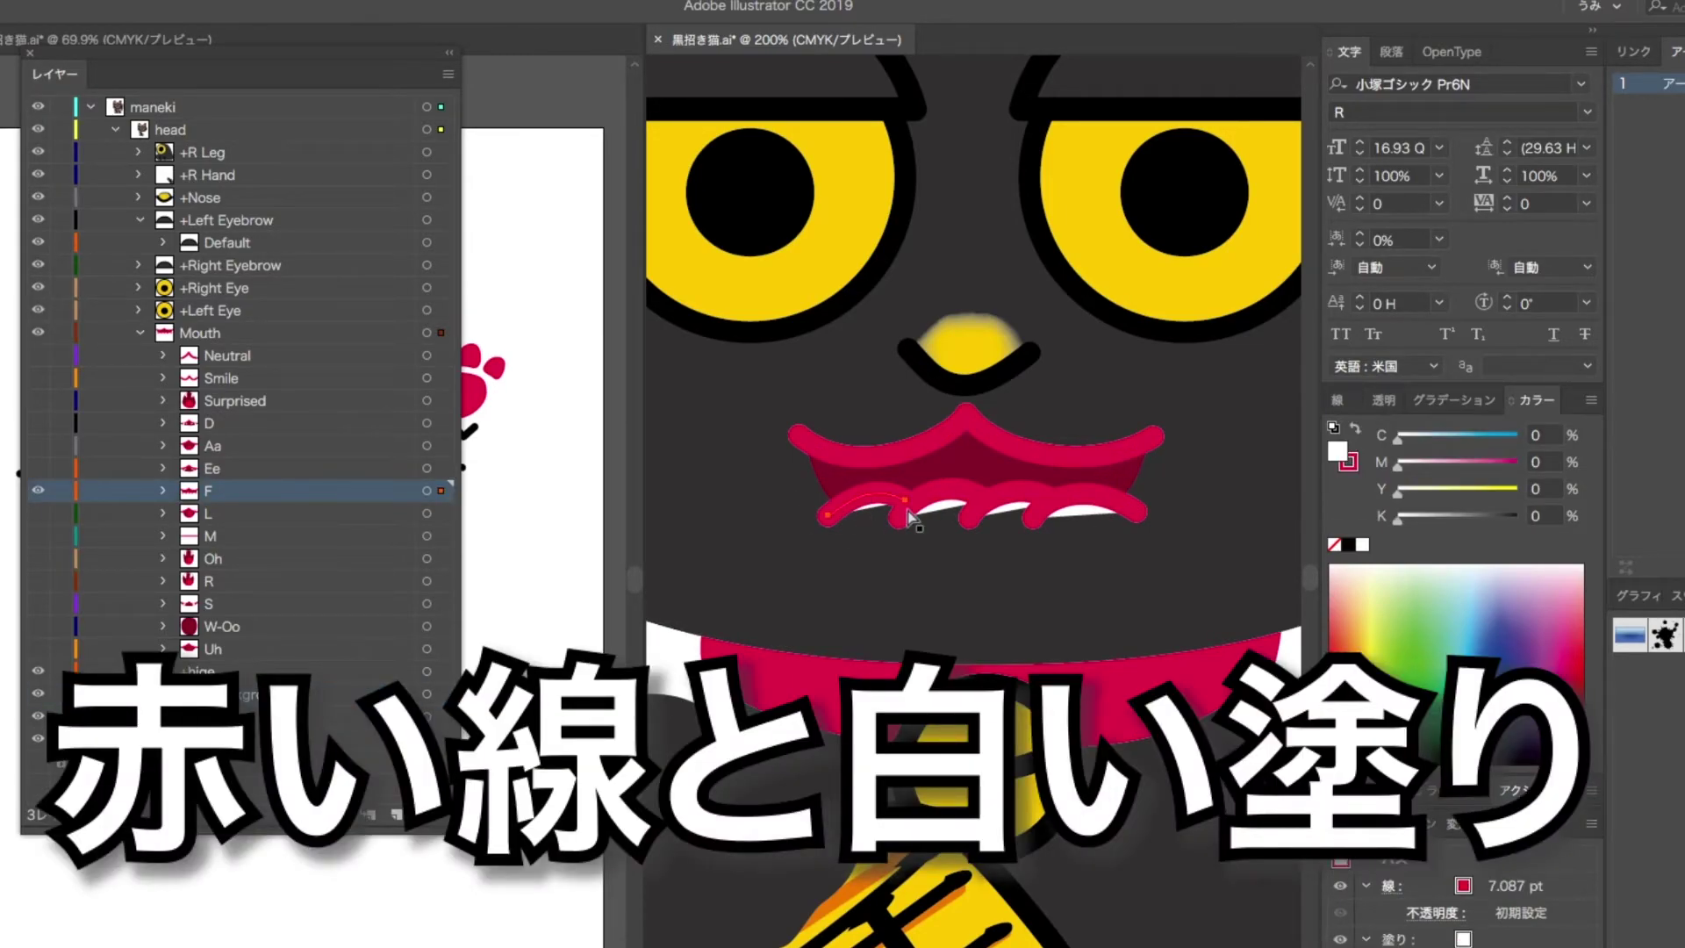
shift+click(975, 512)
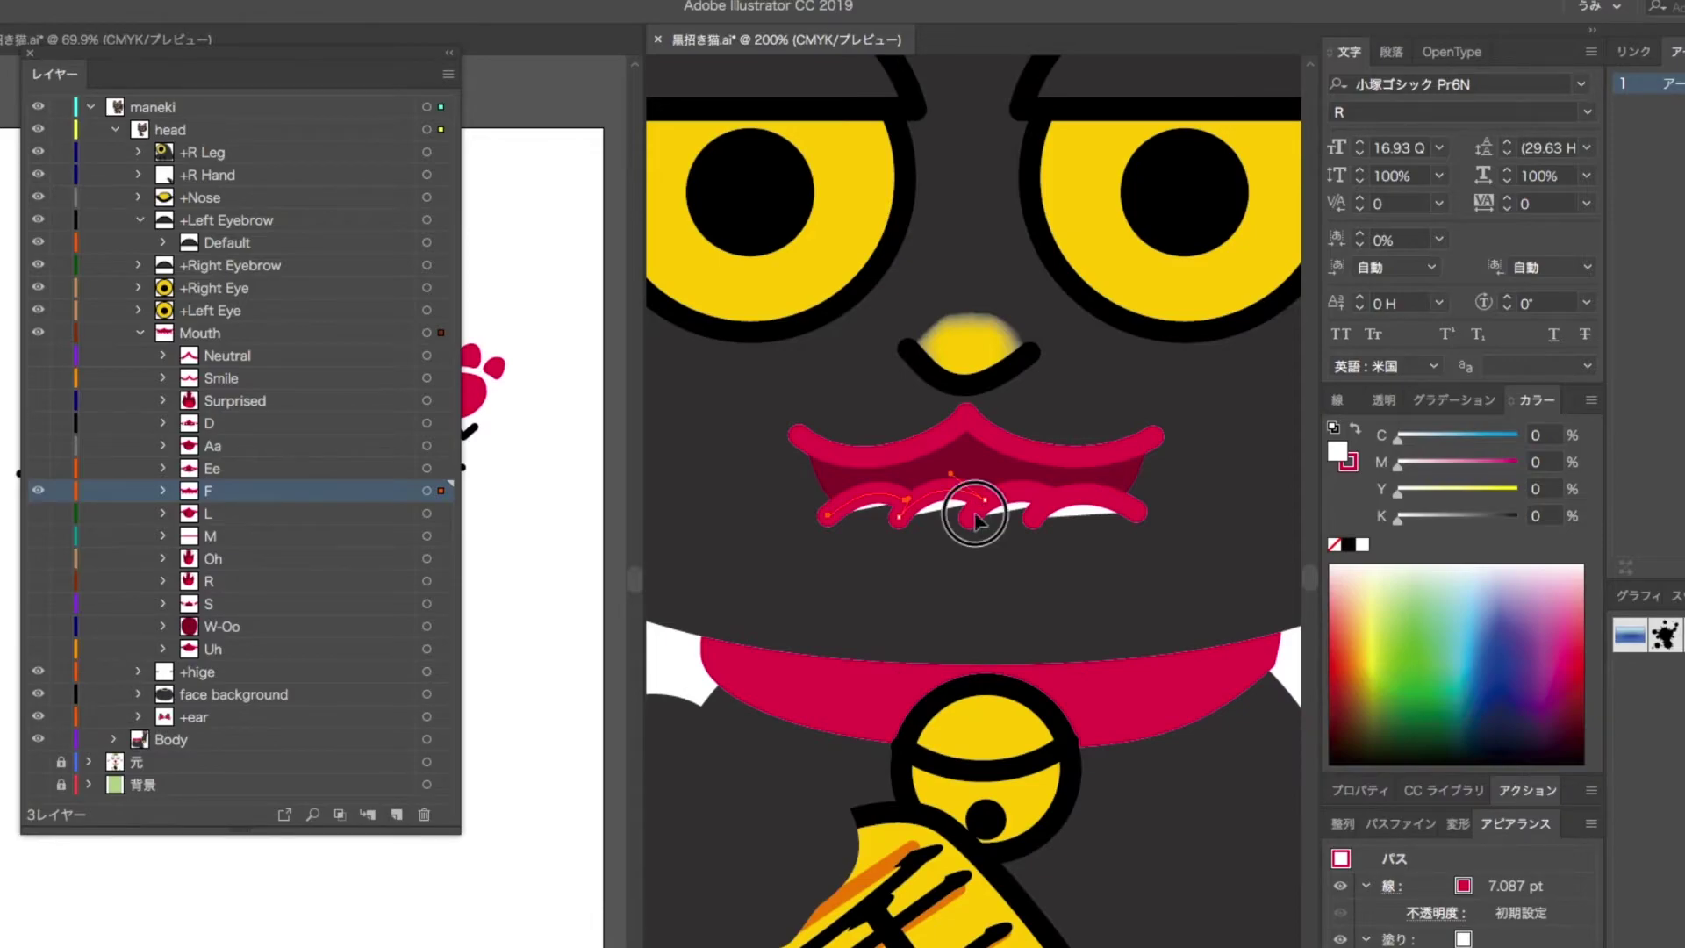
shift+click(1042, 520)
text(90)
key(Return)
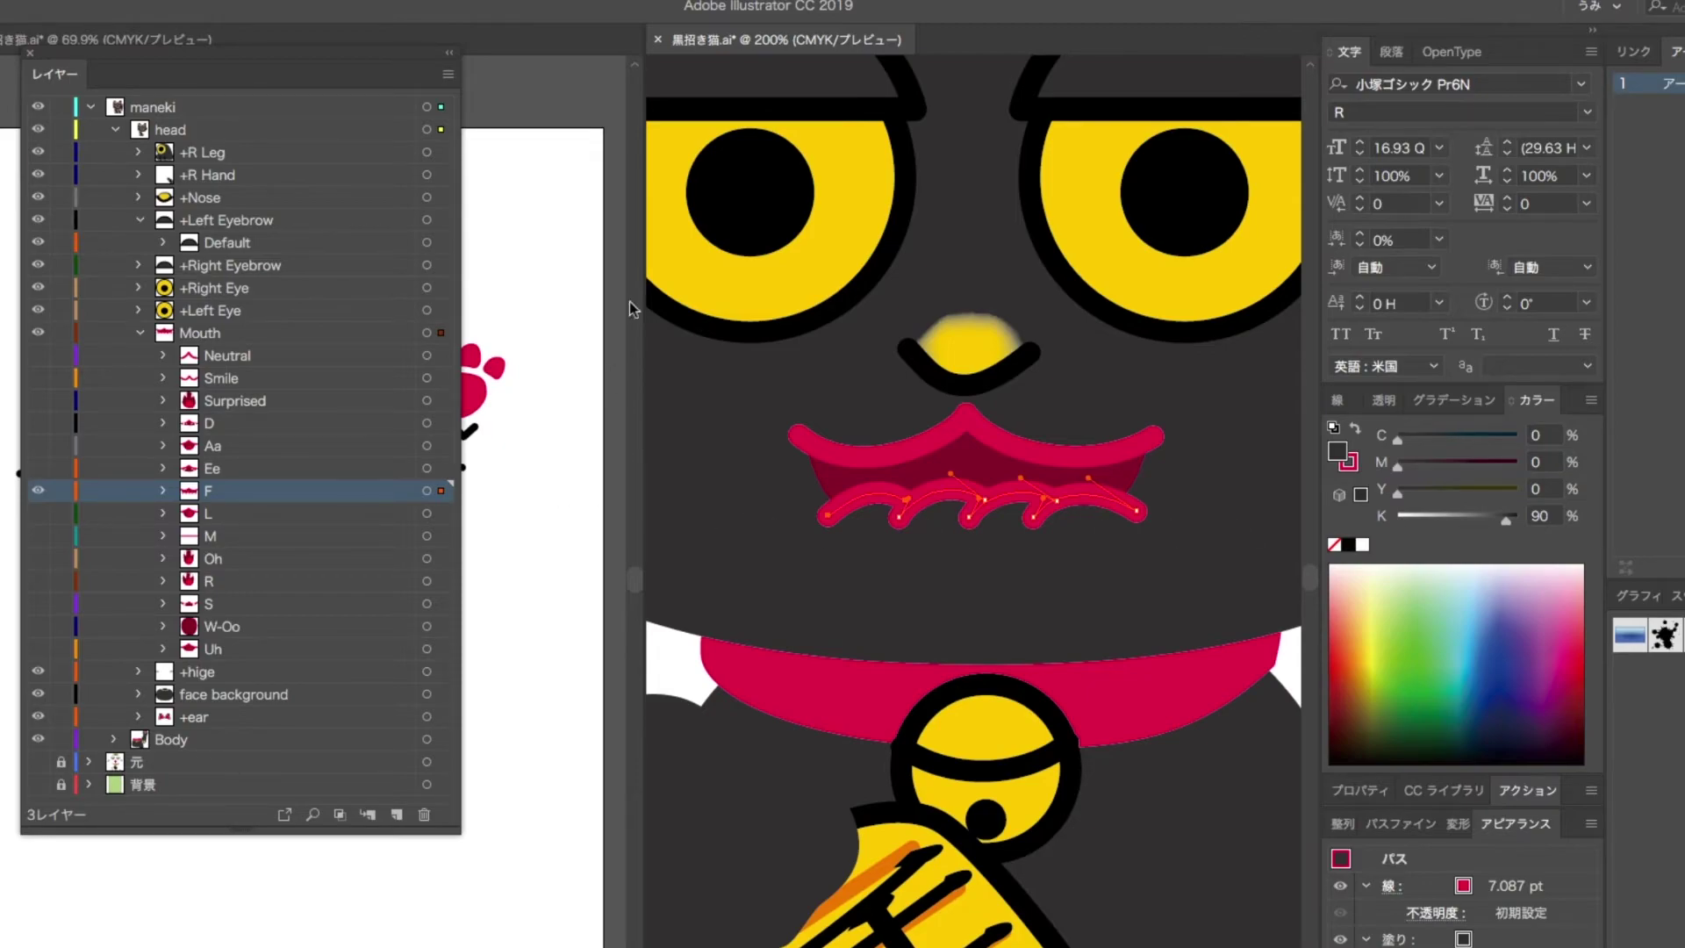
- In the original white cat document, examine the visibility and sublayers of the Blink layers under +Right Eye and +Left Eye
click(639, 230)
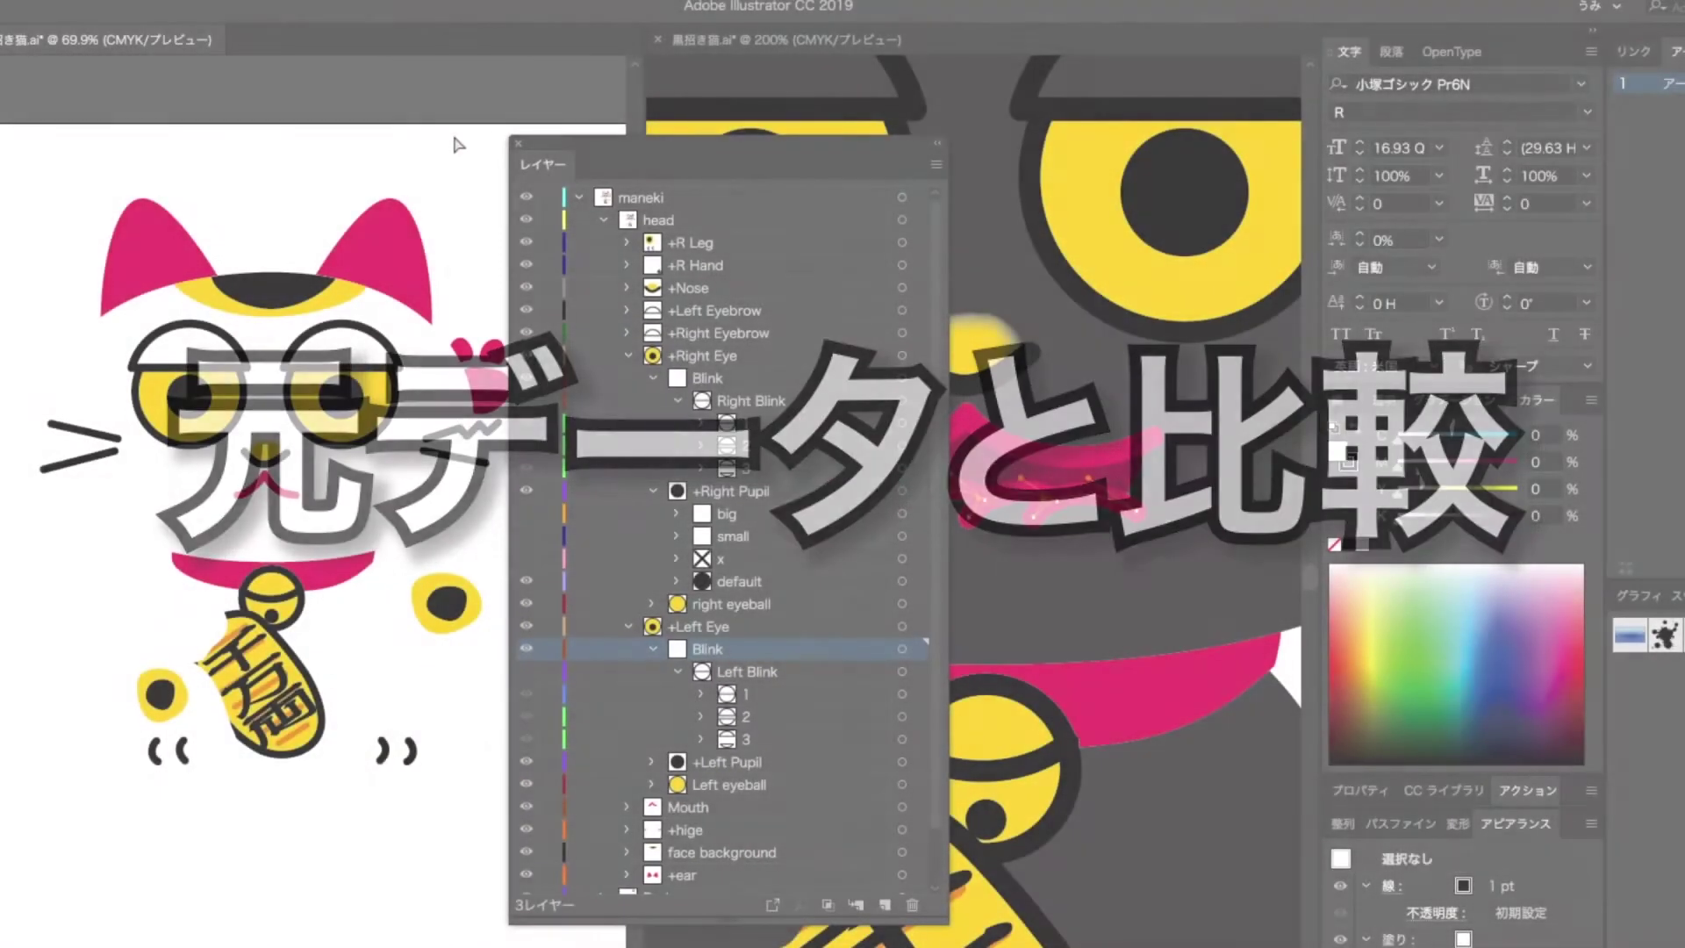
drag(650, 140, 757, 130)
click(914, 348)
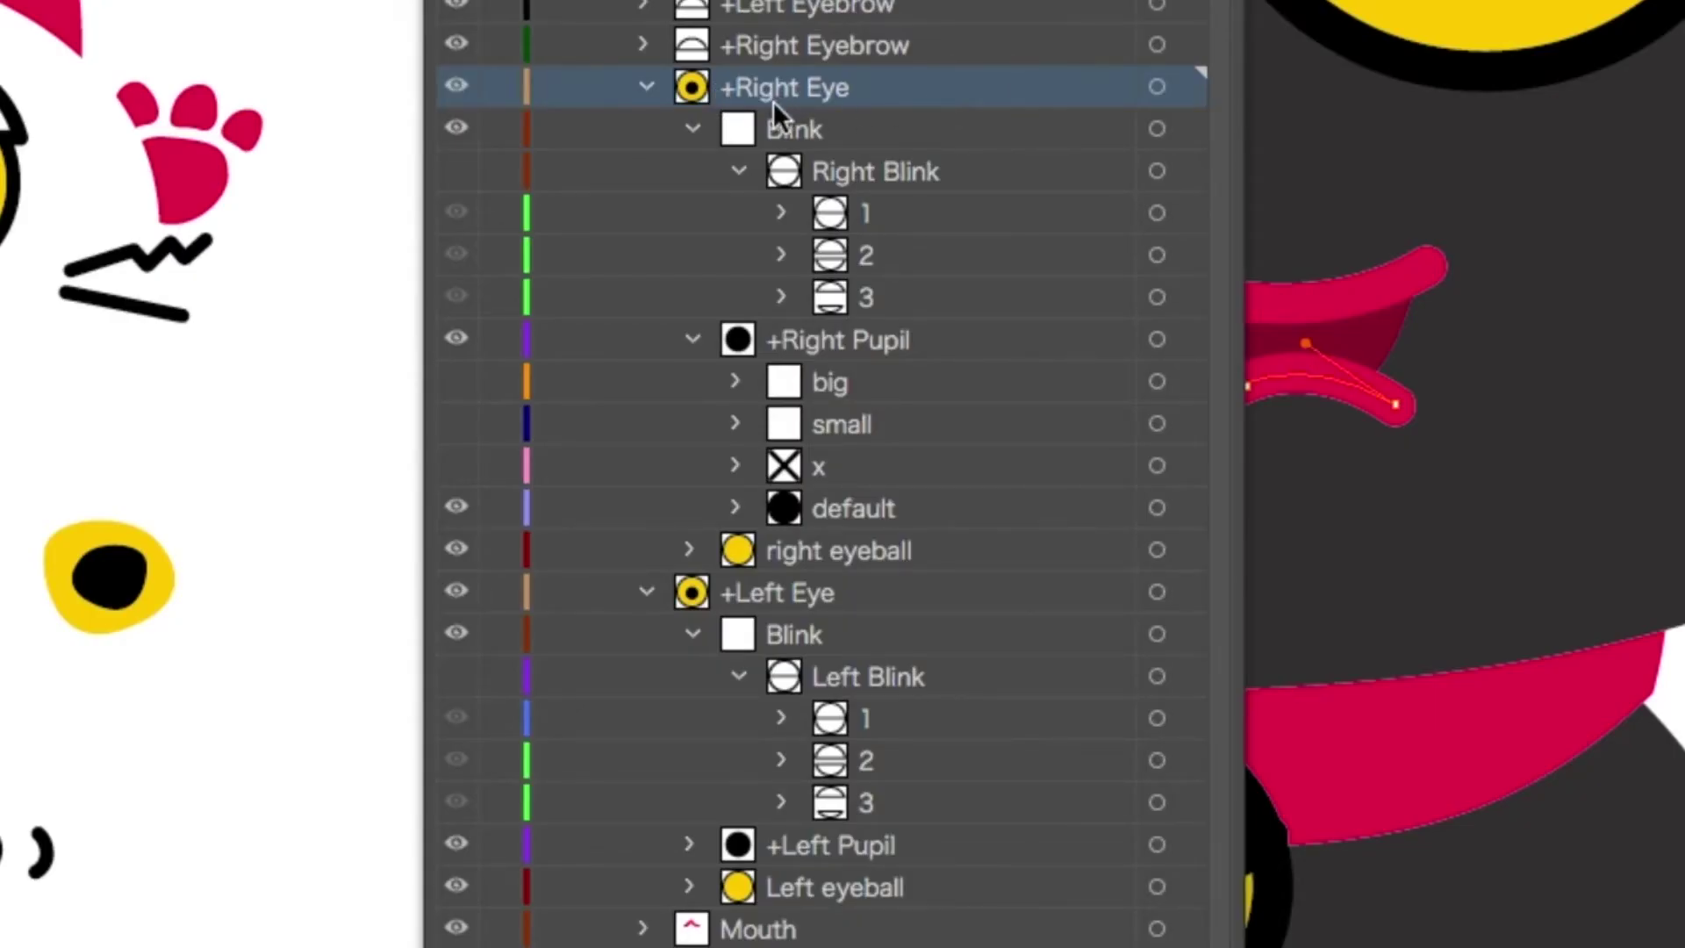
click(932, 132)
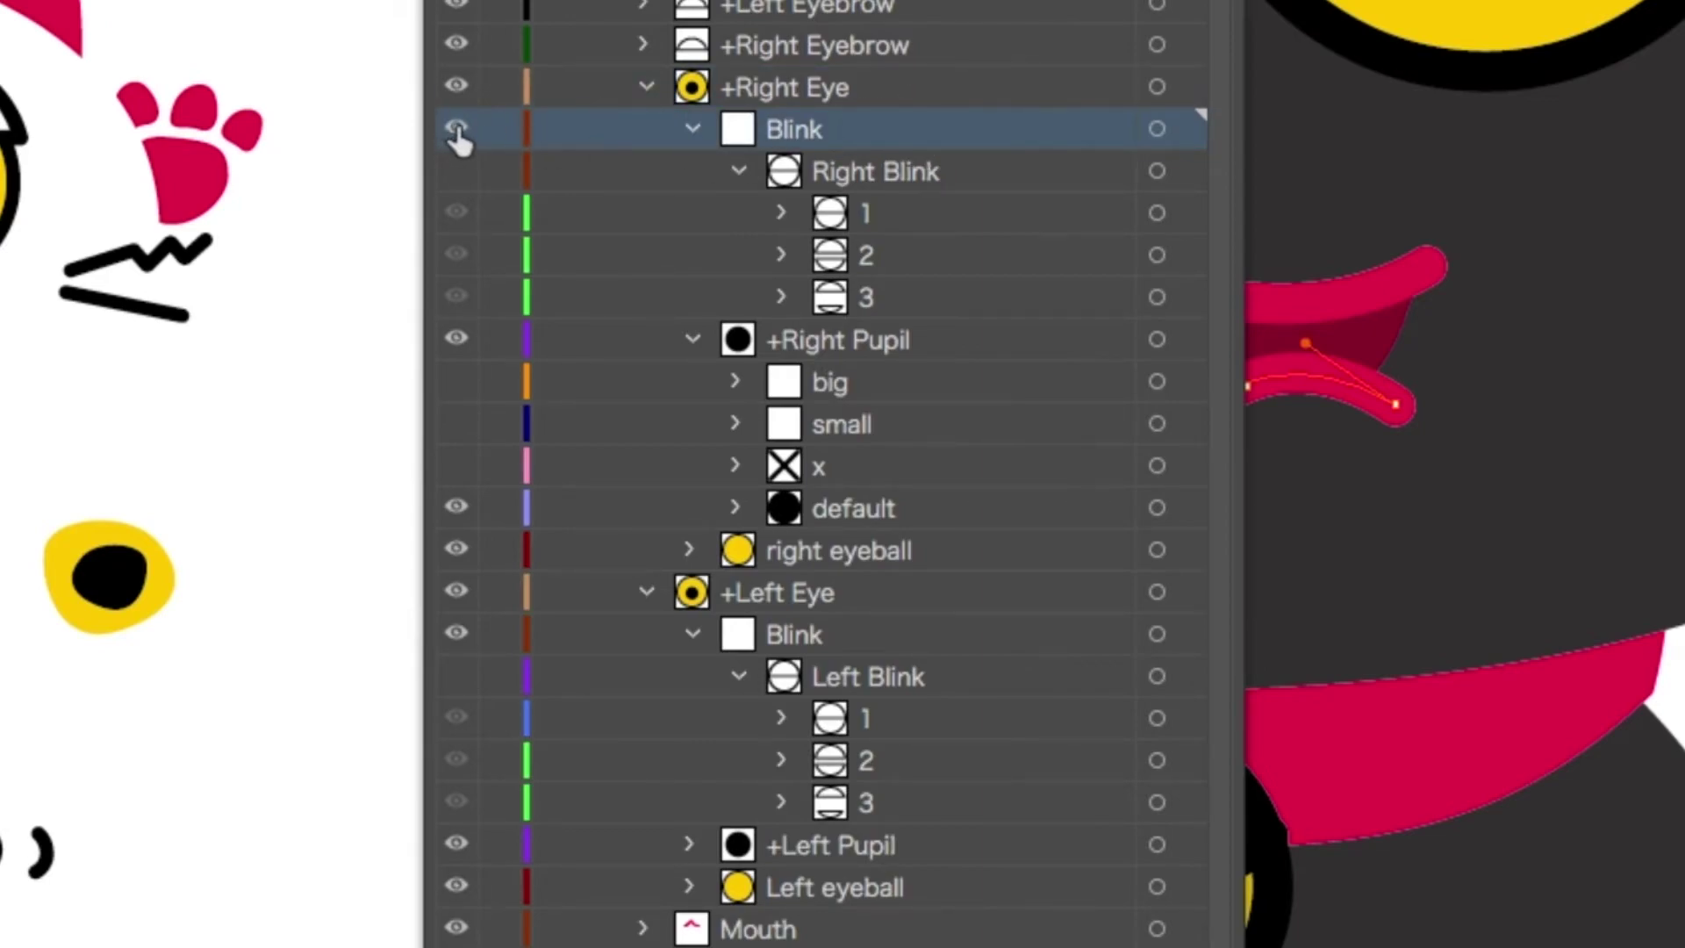
click(869, 676)
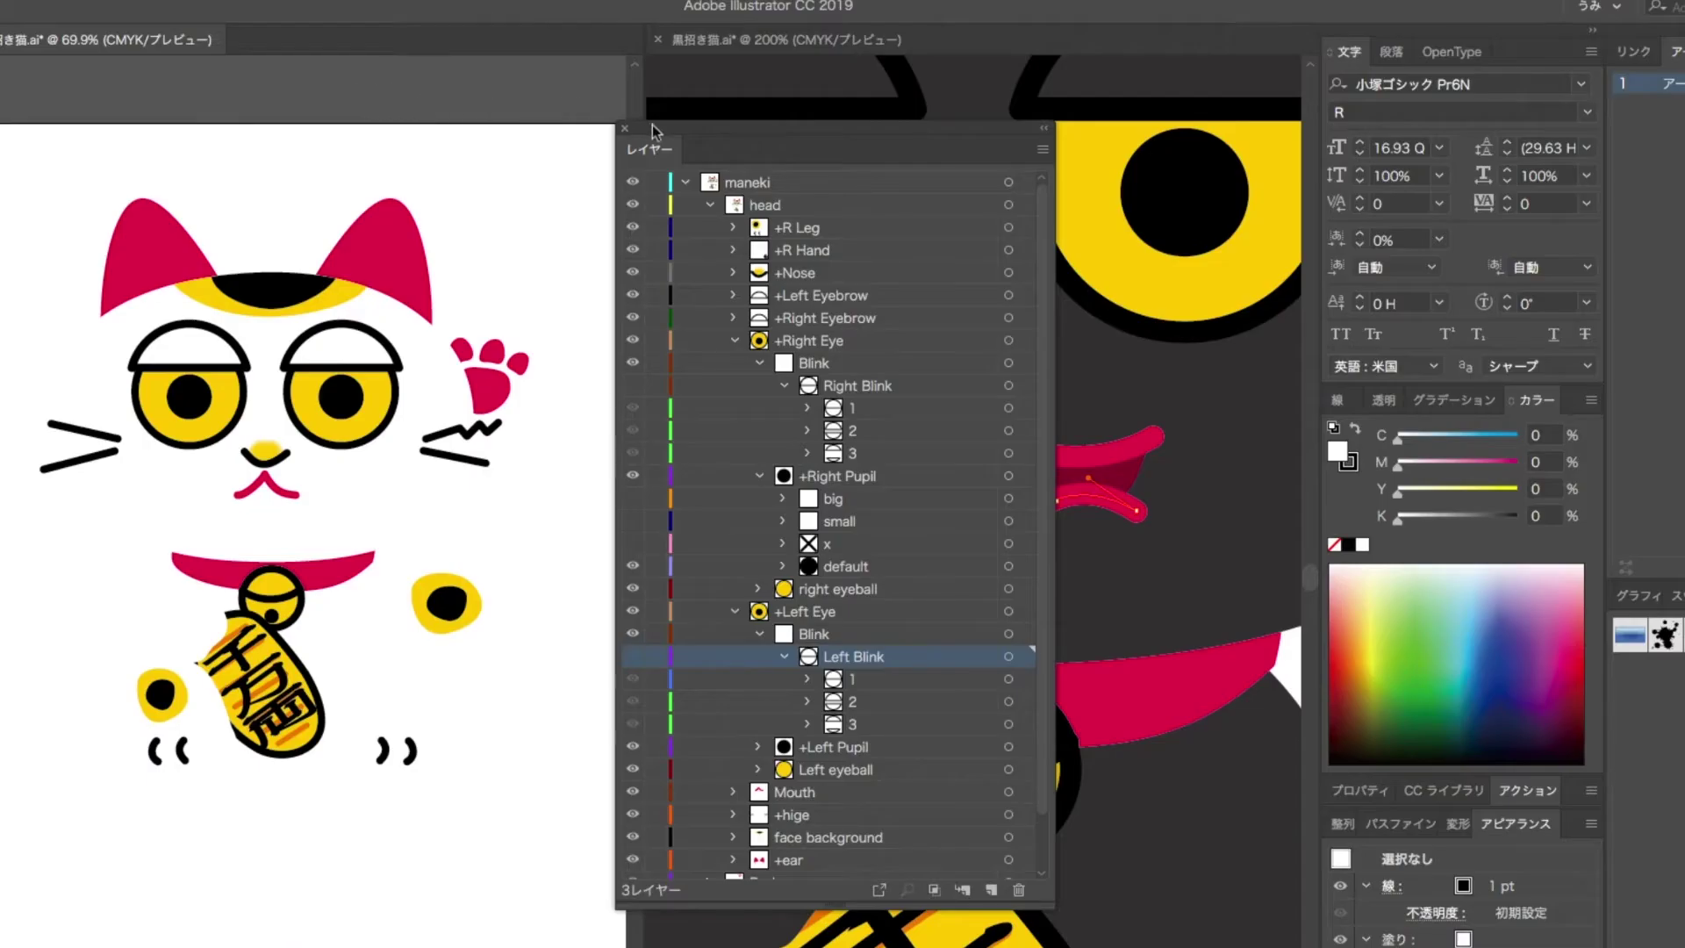
drag(687, 131, 156, 57)
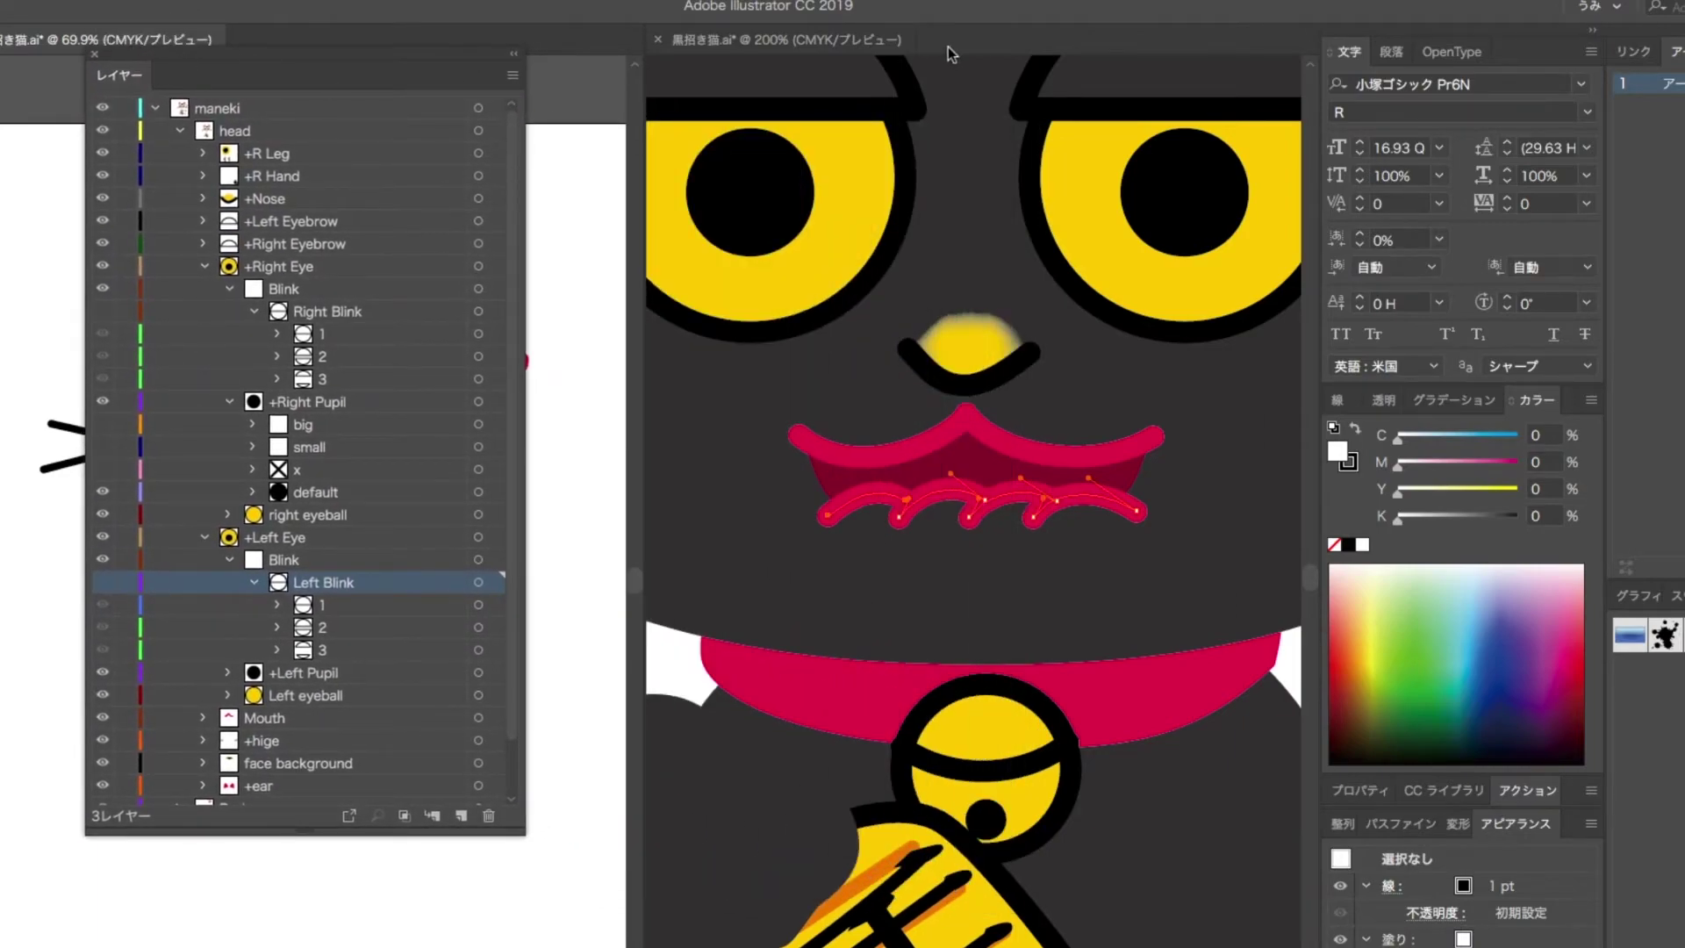
- Return to the black cat document and collapse its Mouth layer
click(1006, 41)
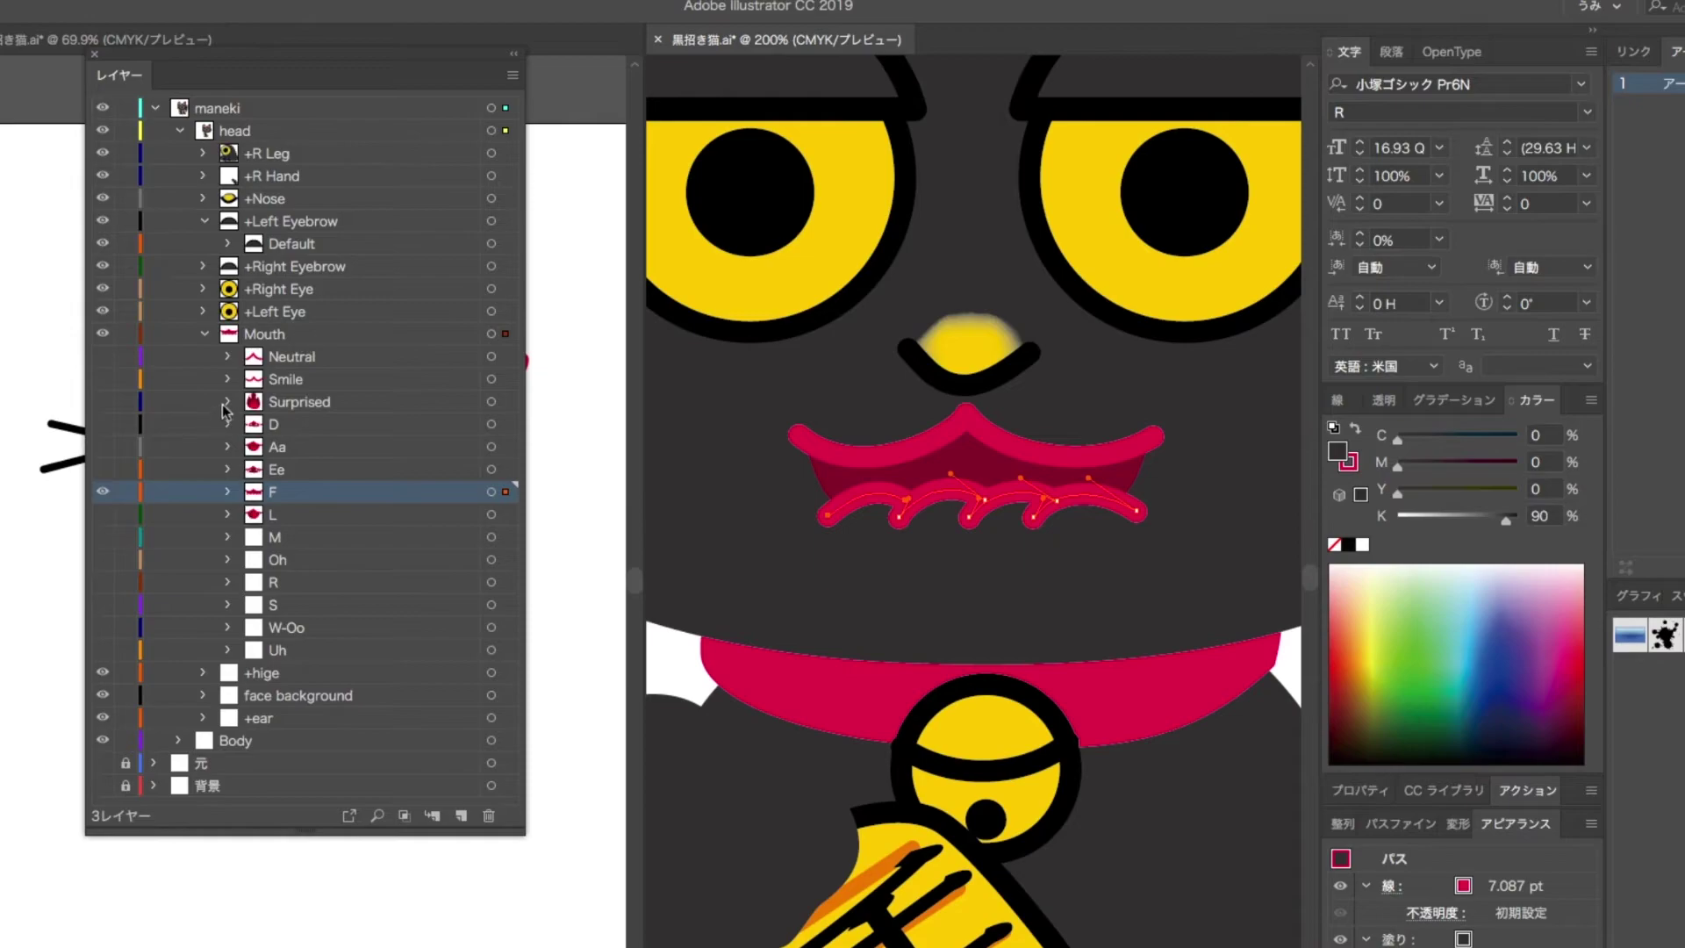
click(205, 334)
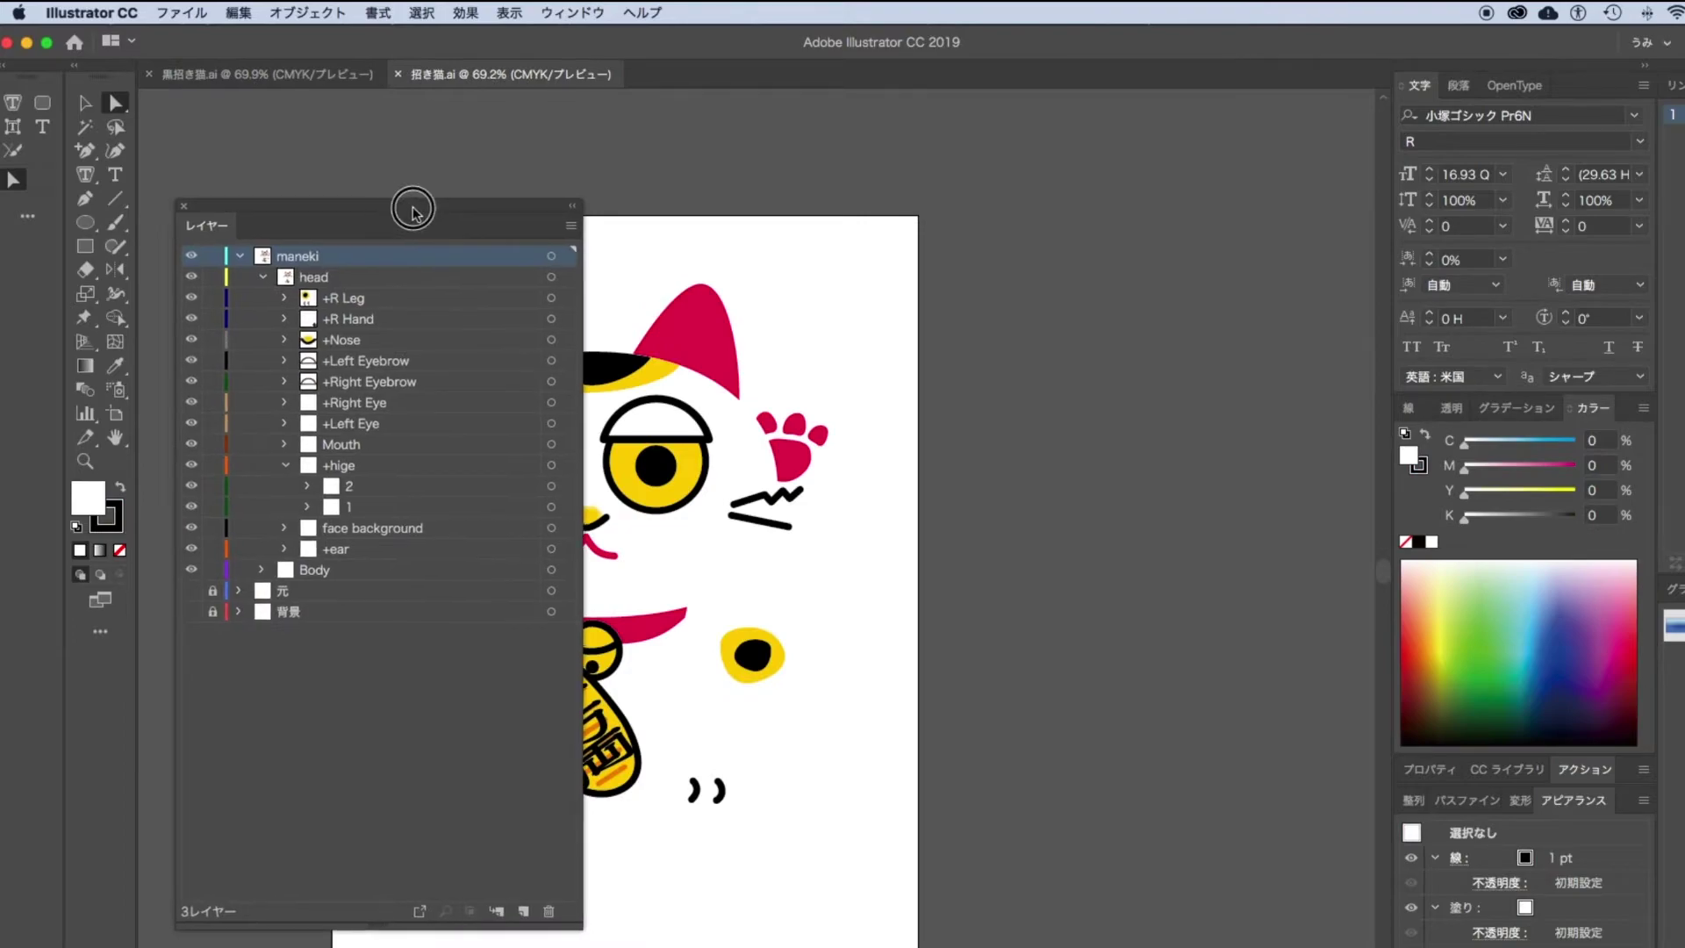
- Move the layer list clear of the artwork and alternate between the original and black cat documents to compare them
drag(412, 210, 1177, 173)
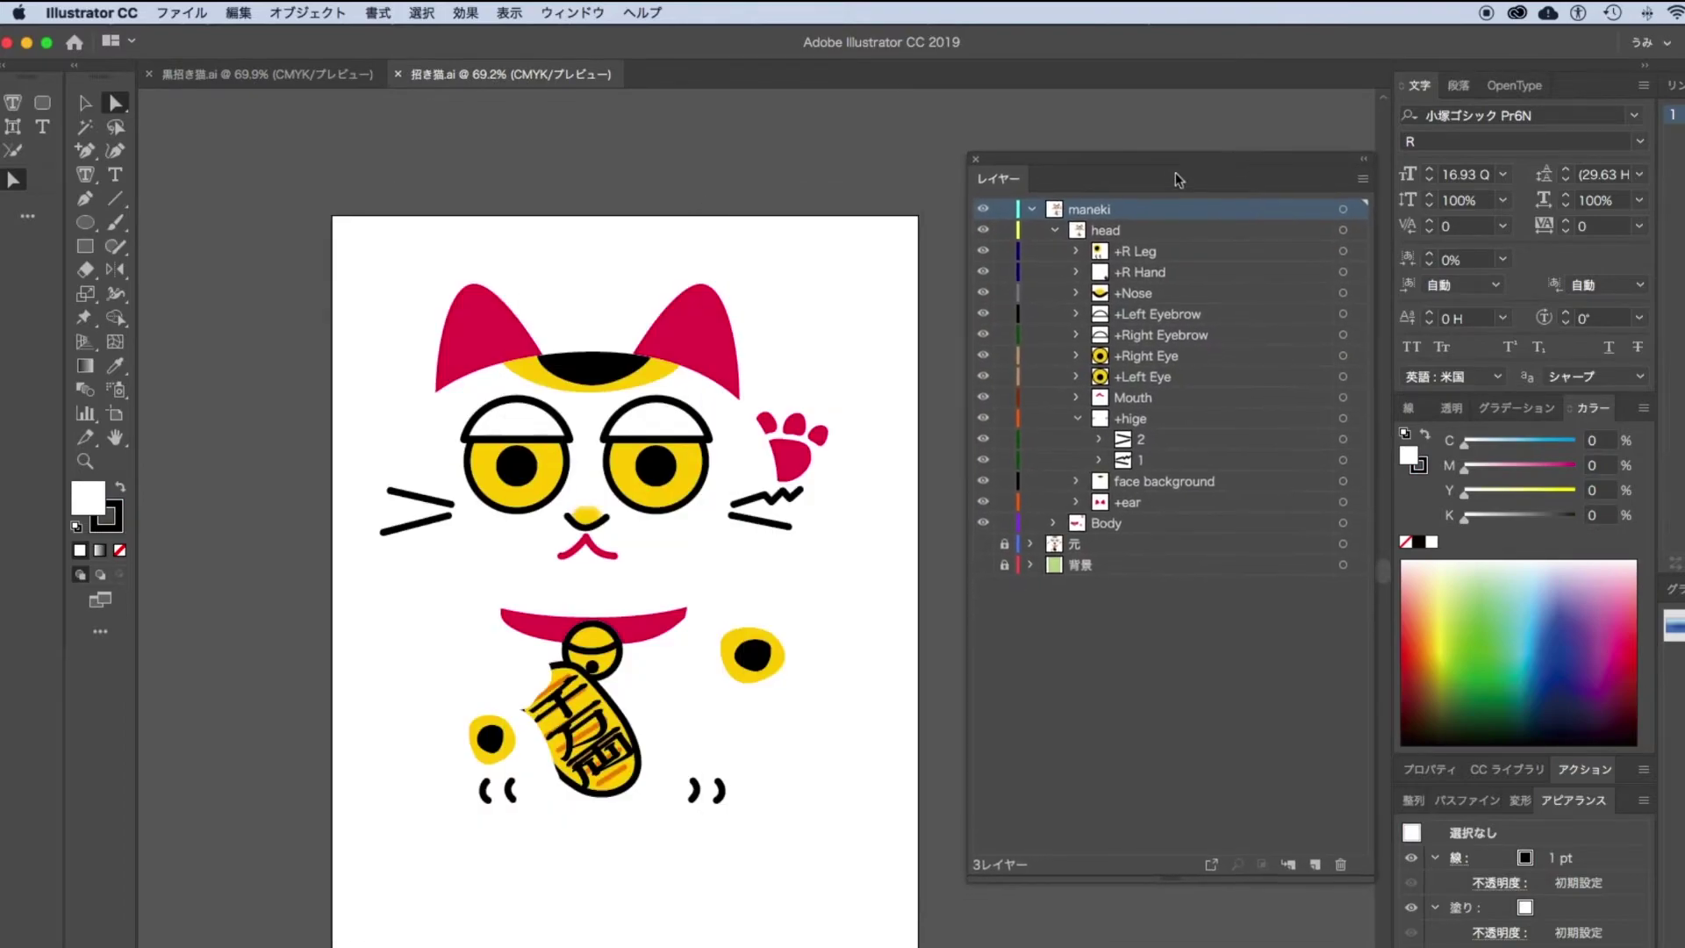
key(super+grave)
key(super+grave)
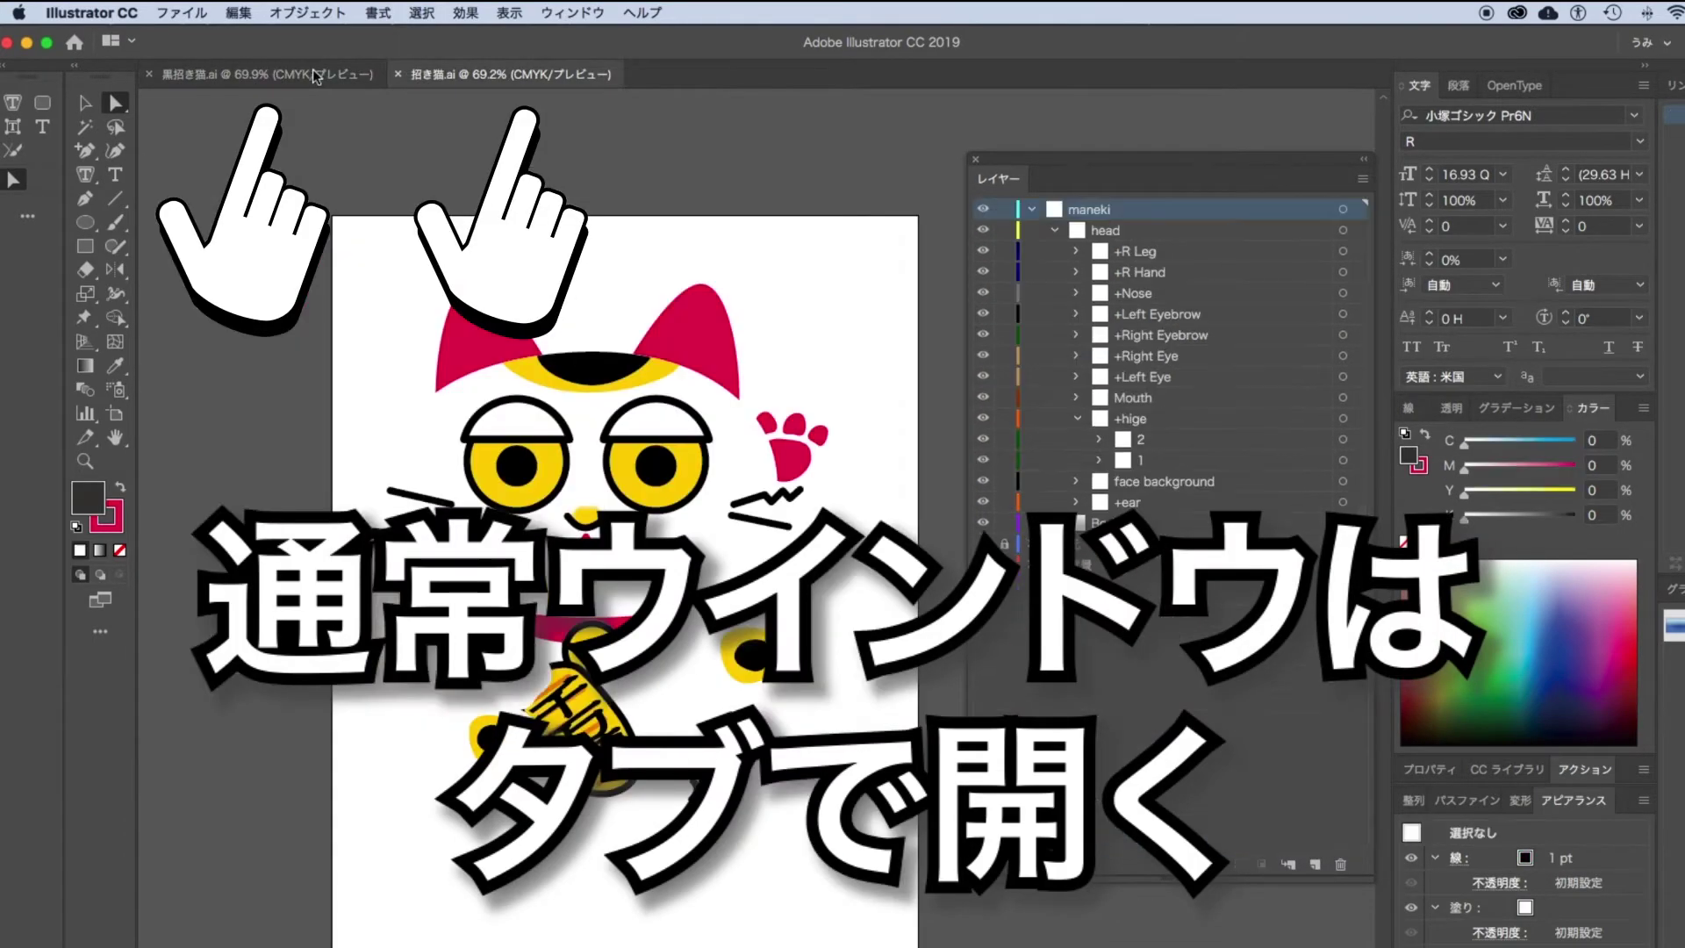
key(super+grave)
key(super+grave)
click(454, 70)
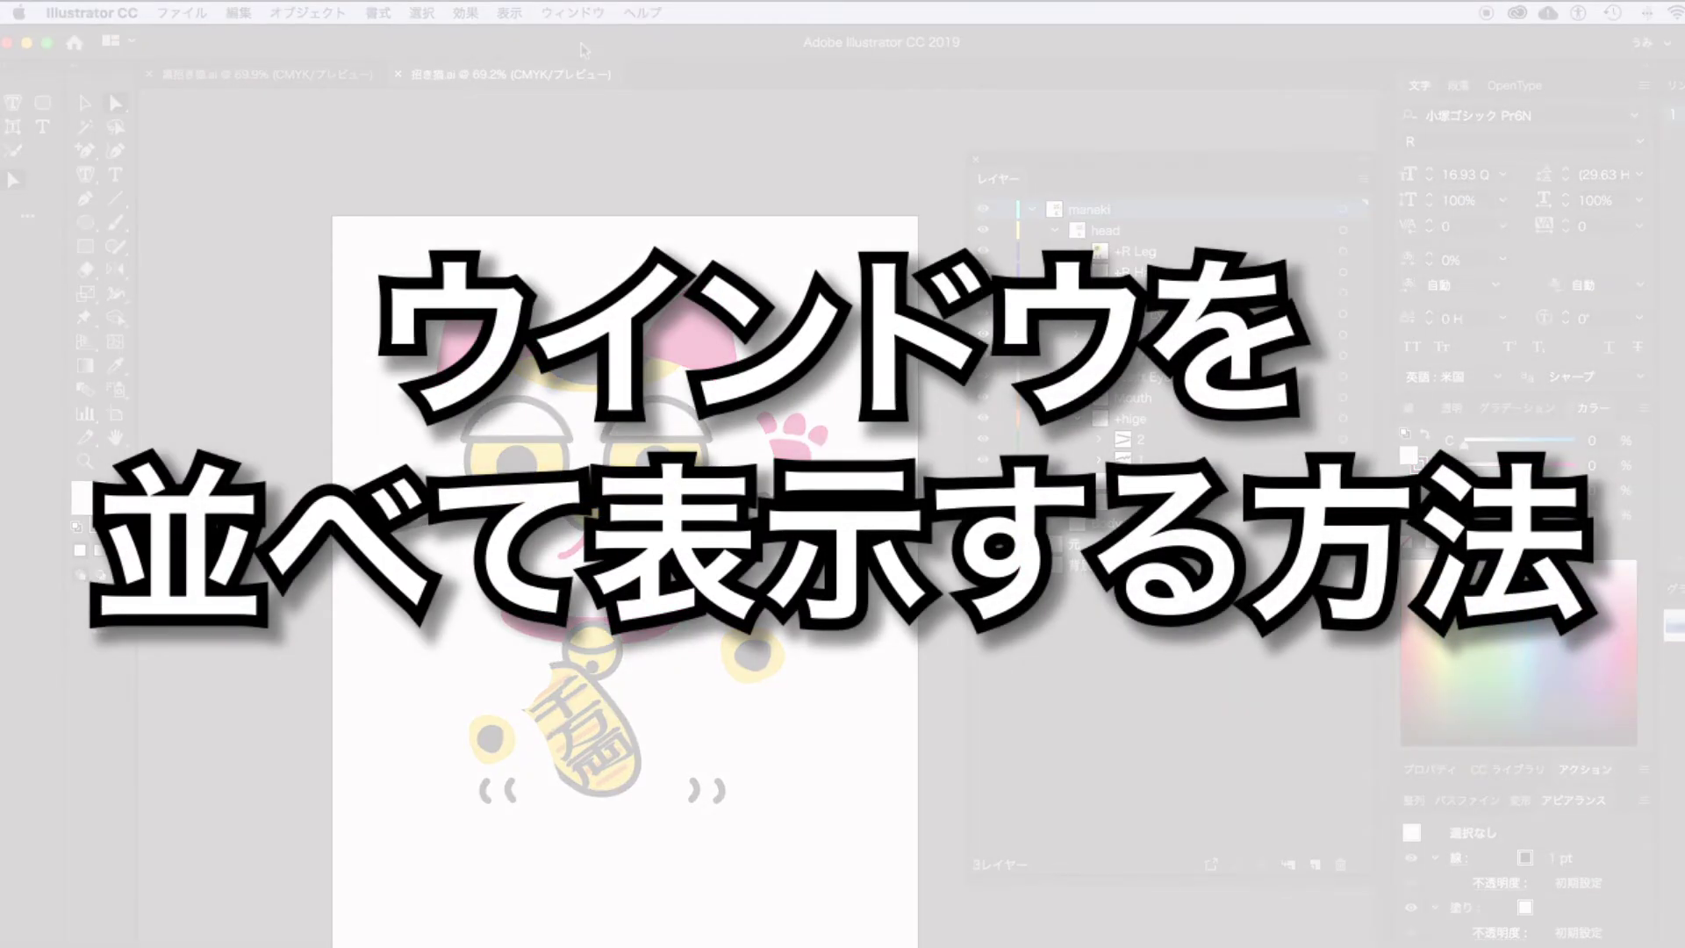
- Tile the two open documents so the original and black cat artwork are displayed together
click(571, 10)
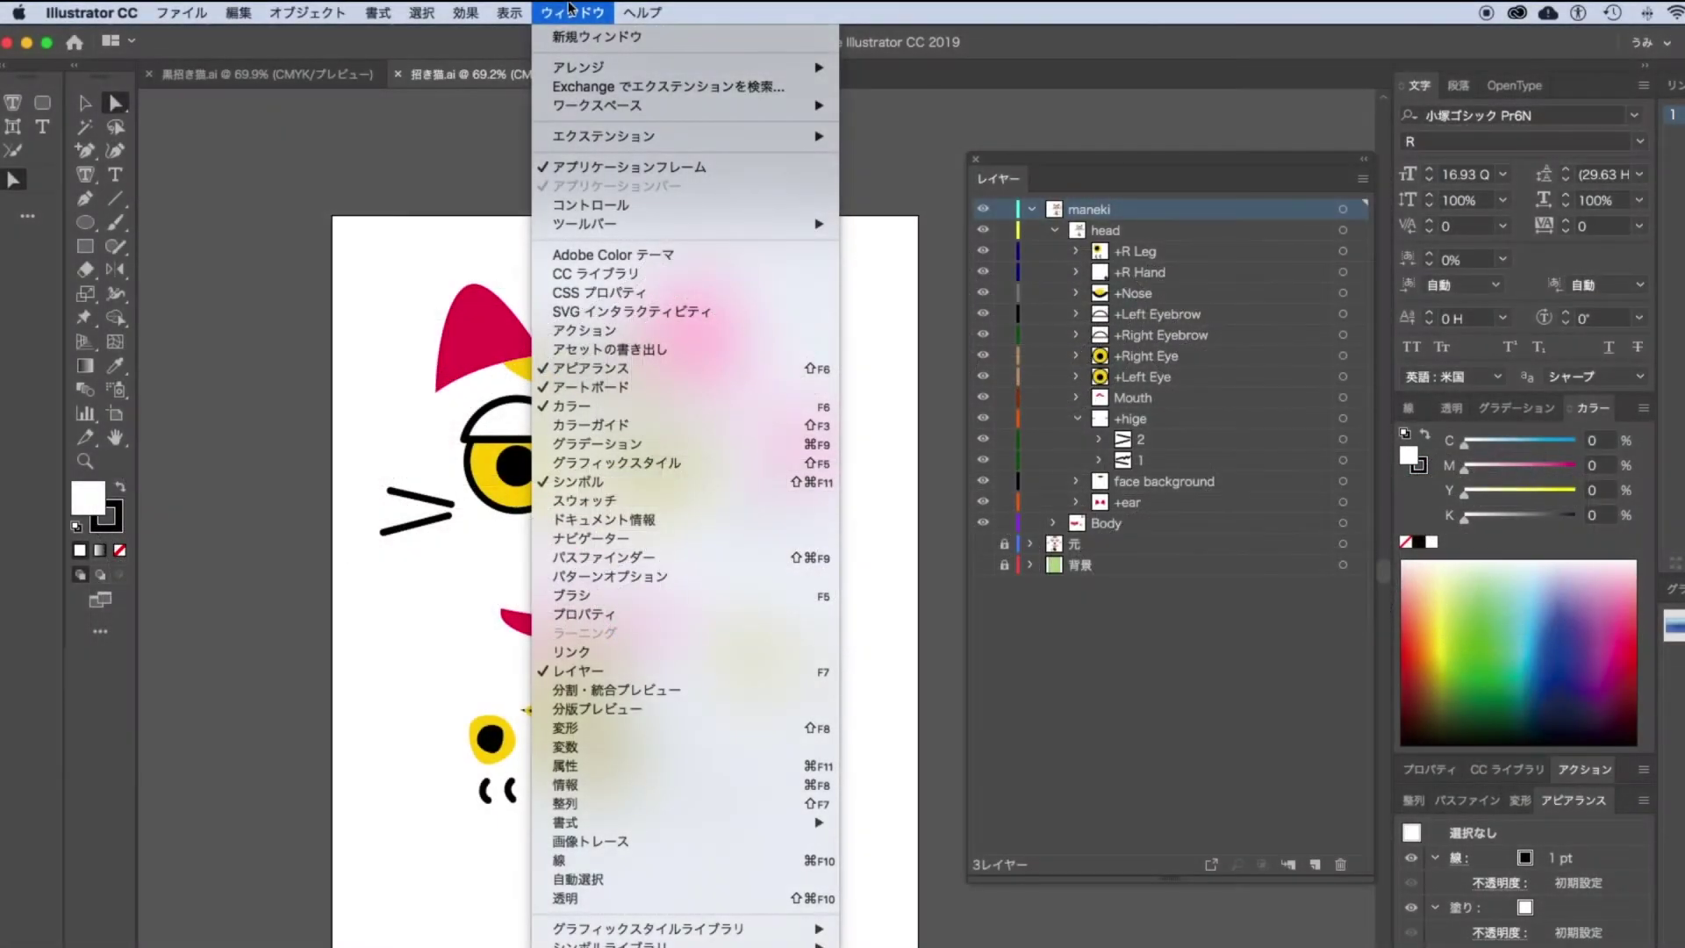
mouse_move(559, 74)
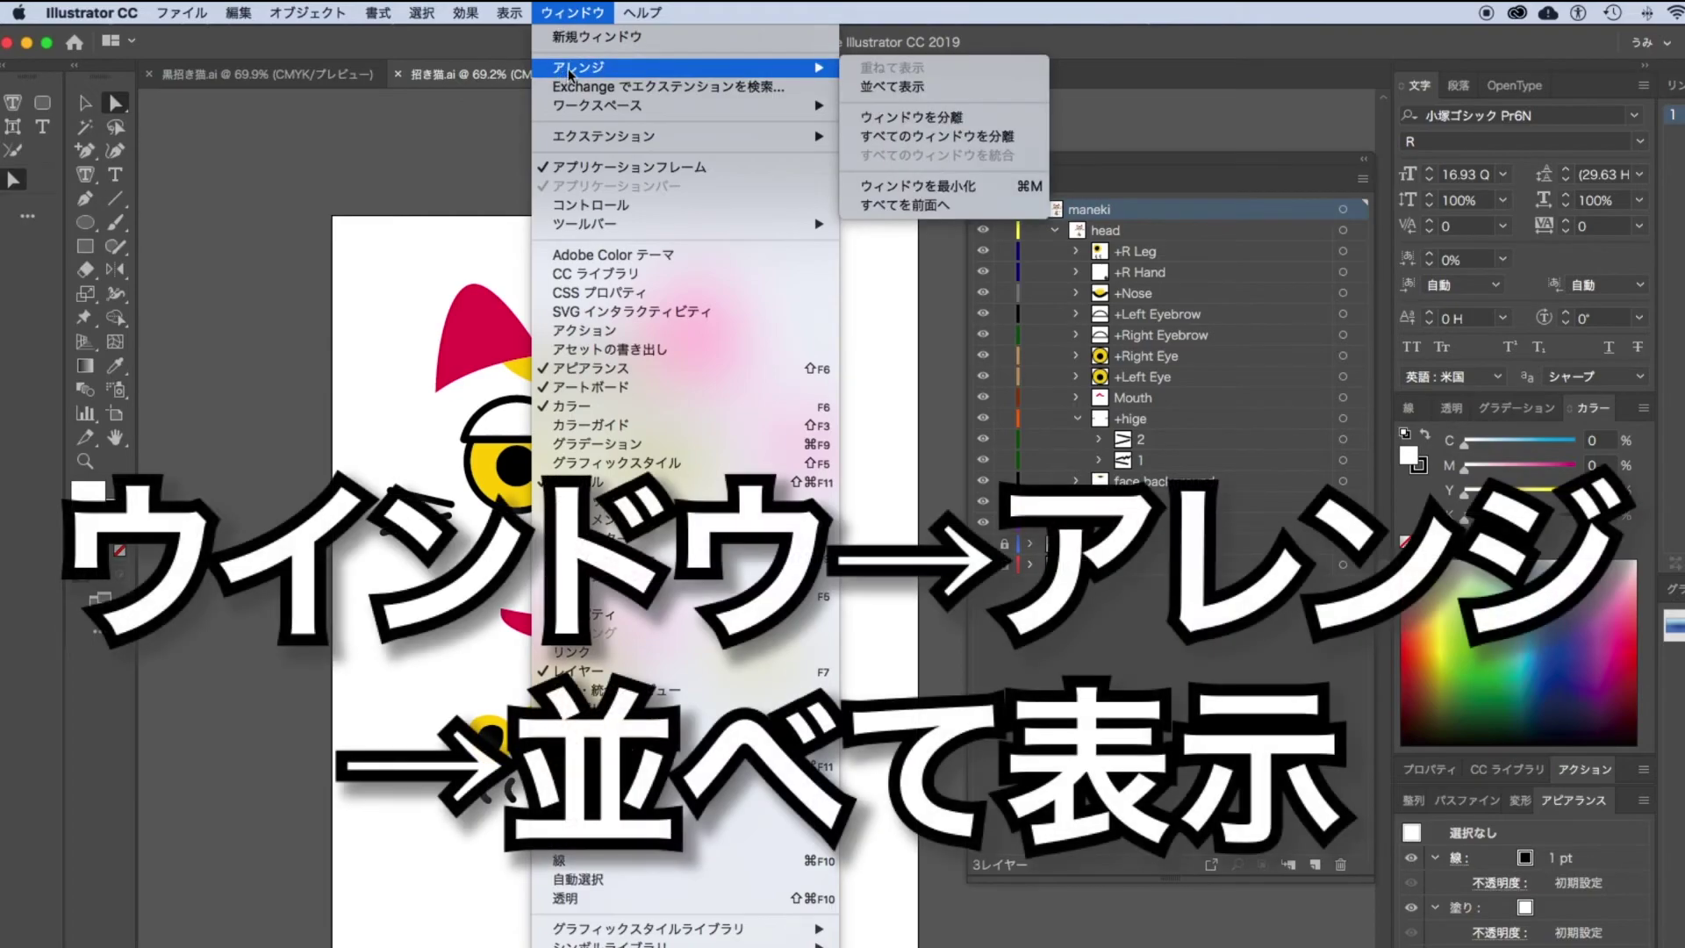
click(987, 88)
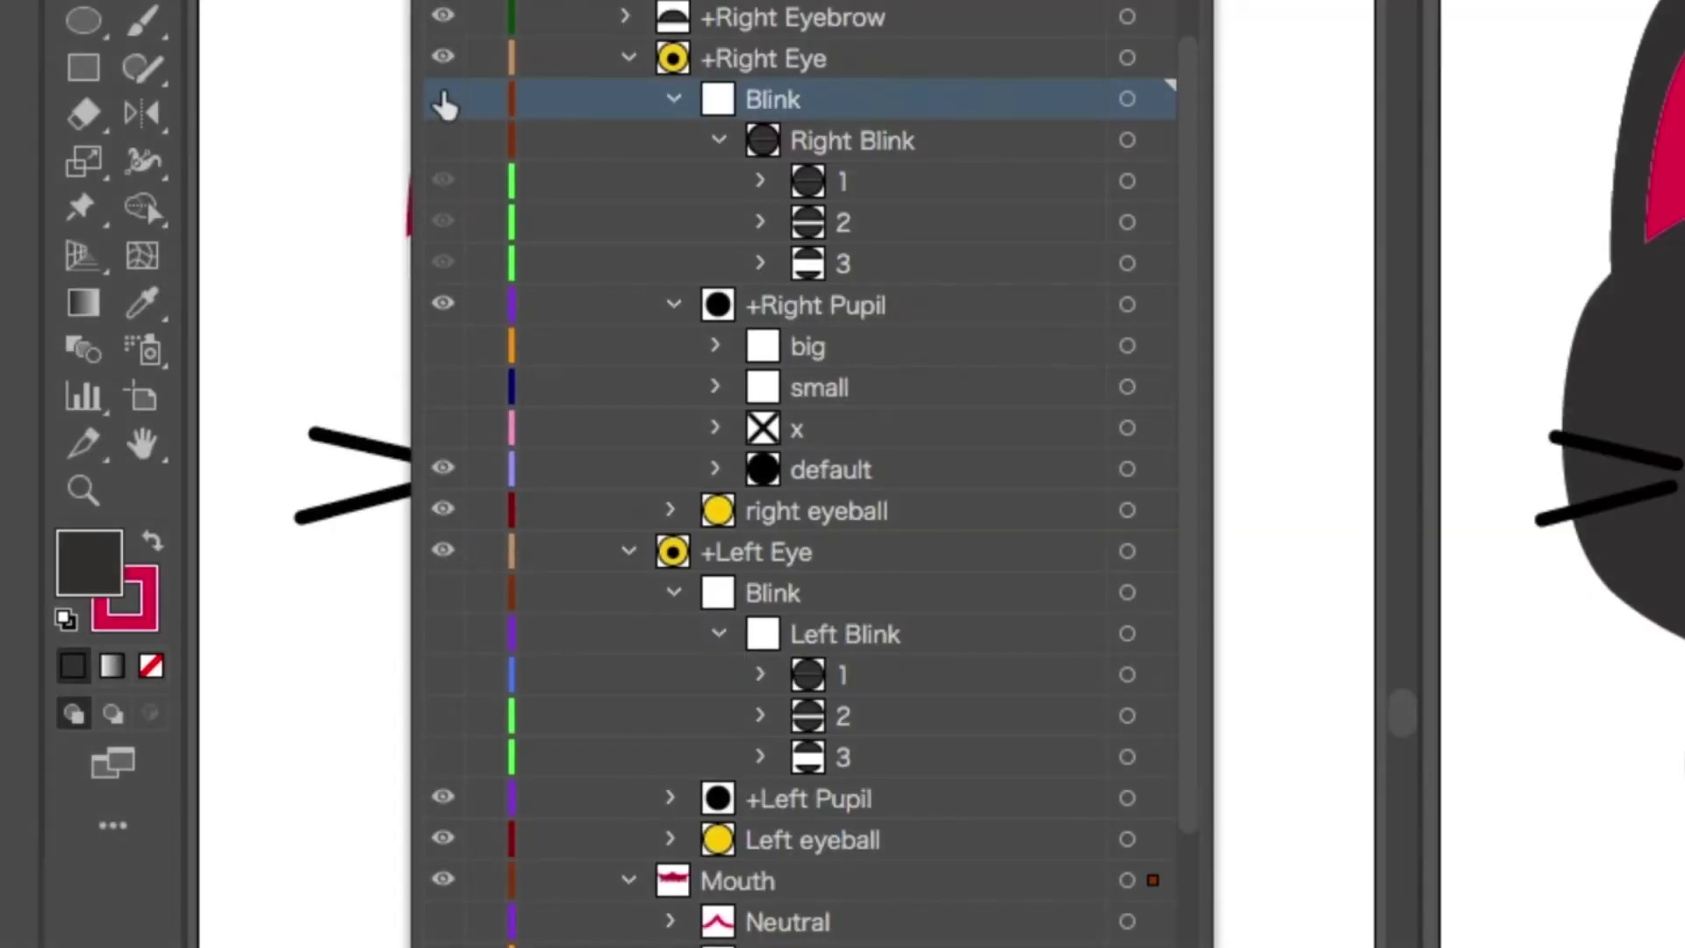
- In the black cat document, show the Blink layer under +Right Eye, select its Right Blink sublayer, and collapse Blink
click(444, 99)
click(1001, 145)
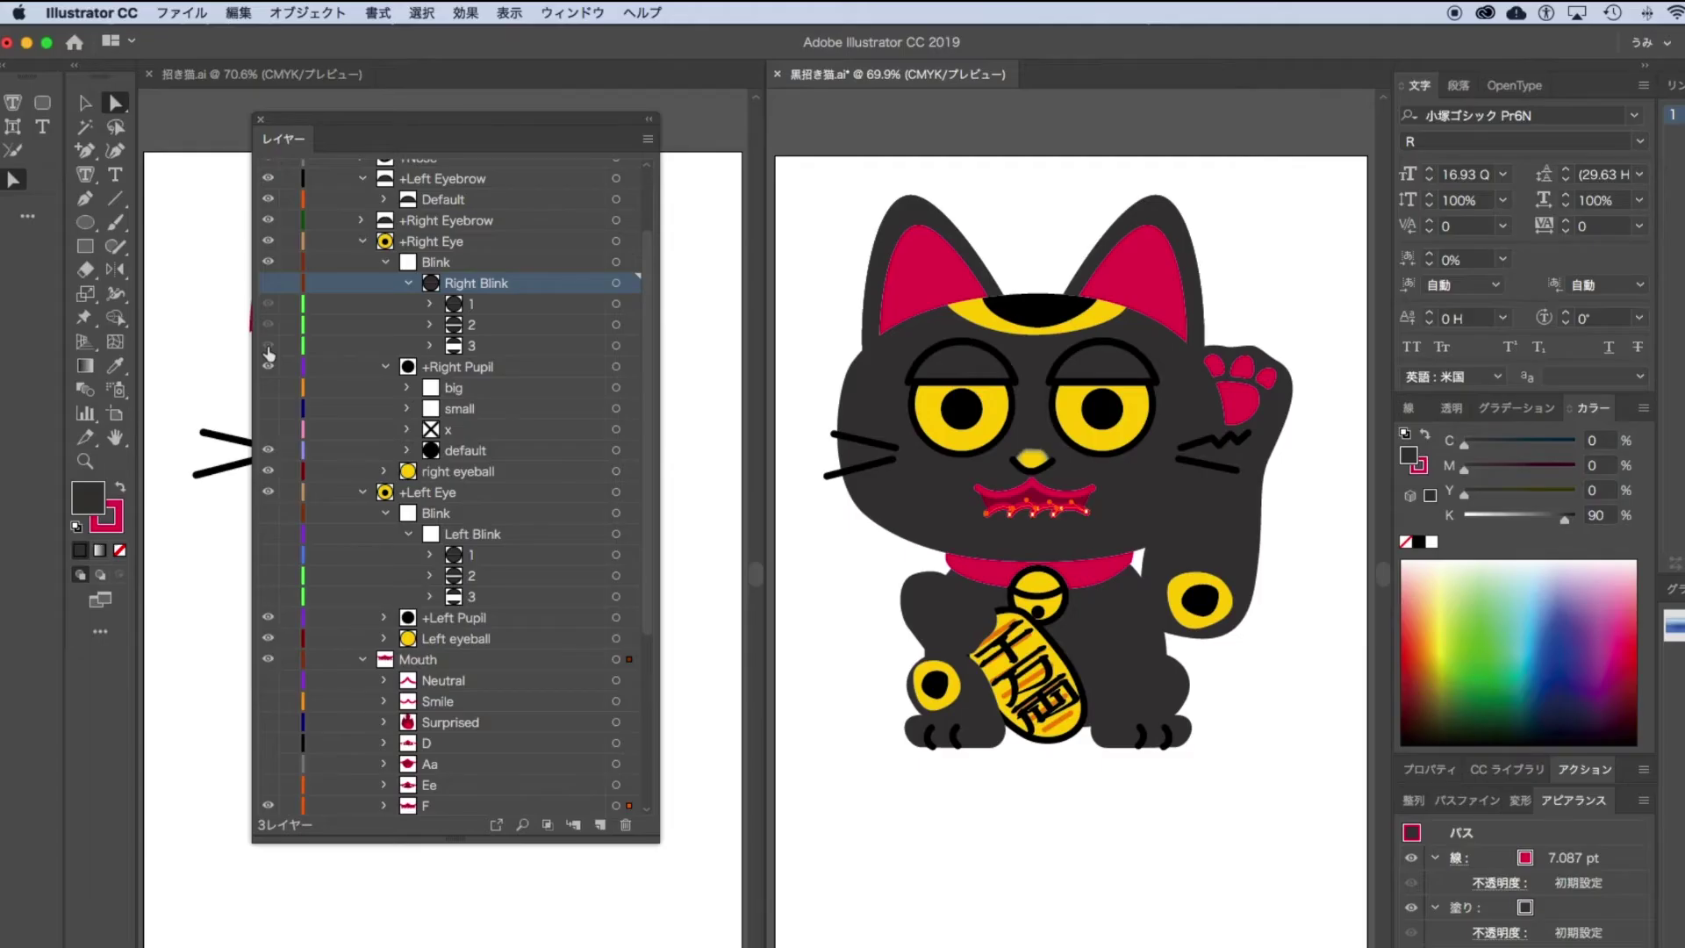
click(383, 266)
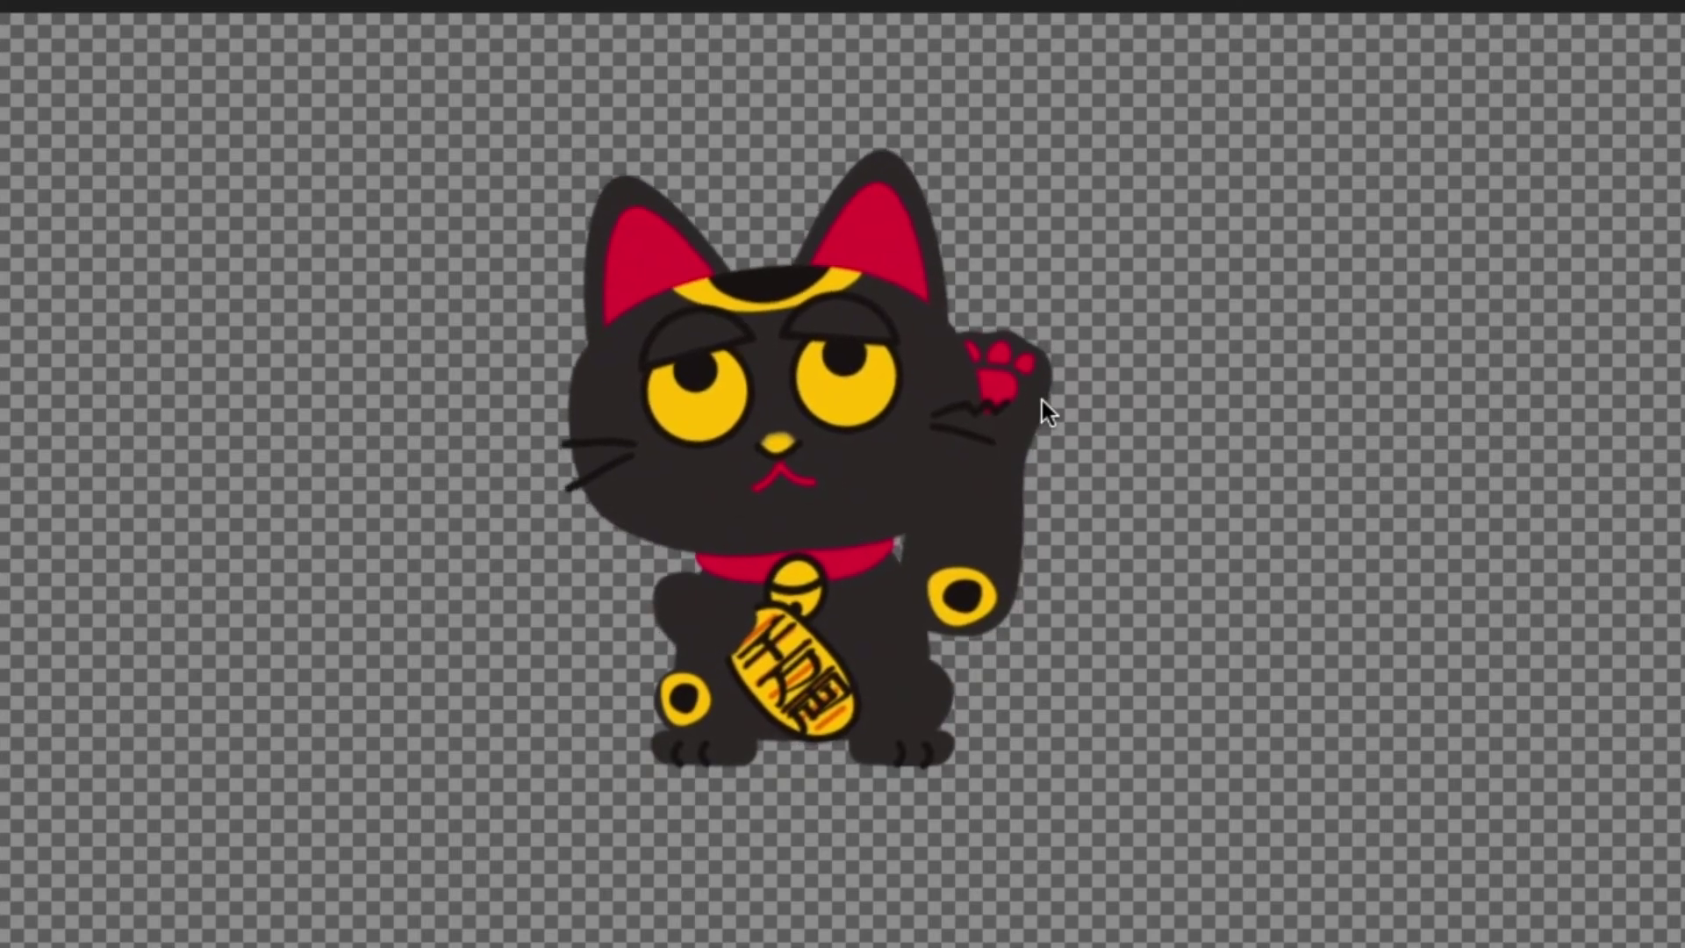
- Switch to the animated puppet preview and test the black cat by moving its raised paw outward
click(1114, 467)
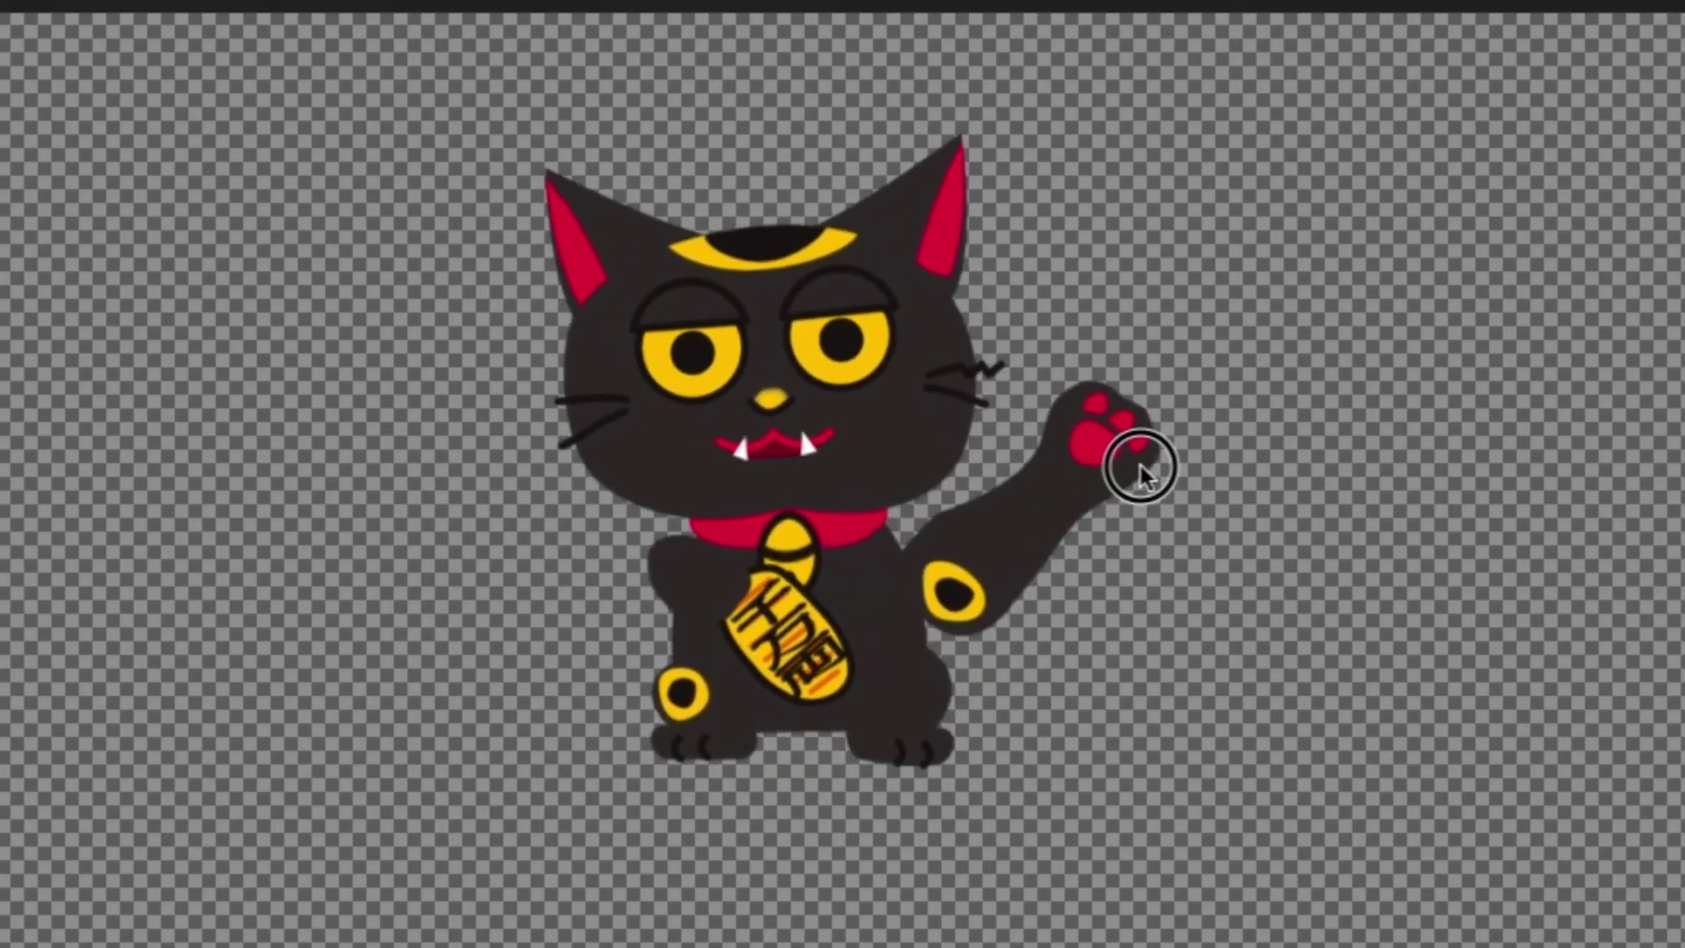